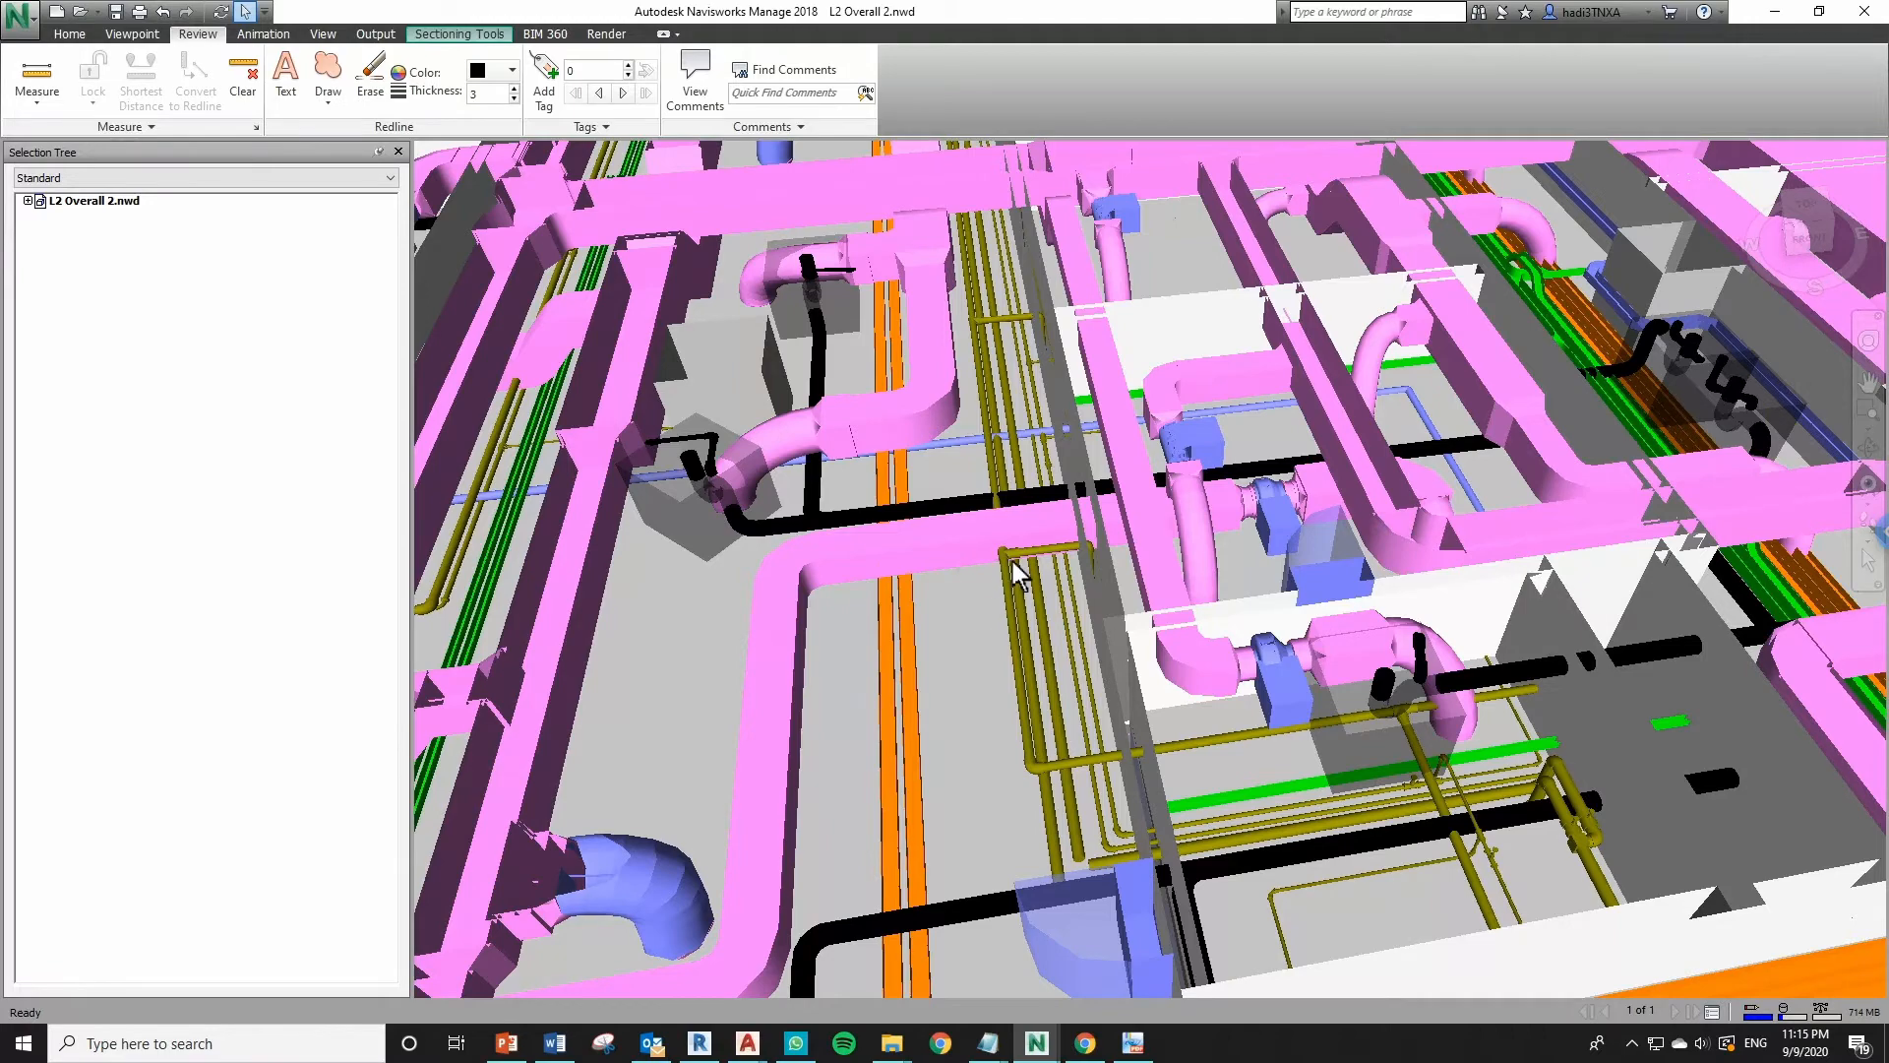
Draw a redline cloud around the spot where the olive pipe elbow runs into the pink duct
scroll(1014, 569, "up", 2)
scroll(1014, 563, "up", 5)
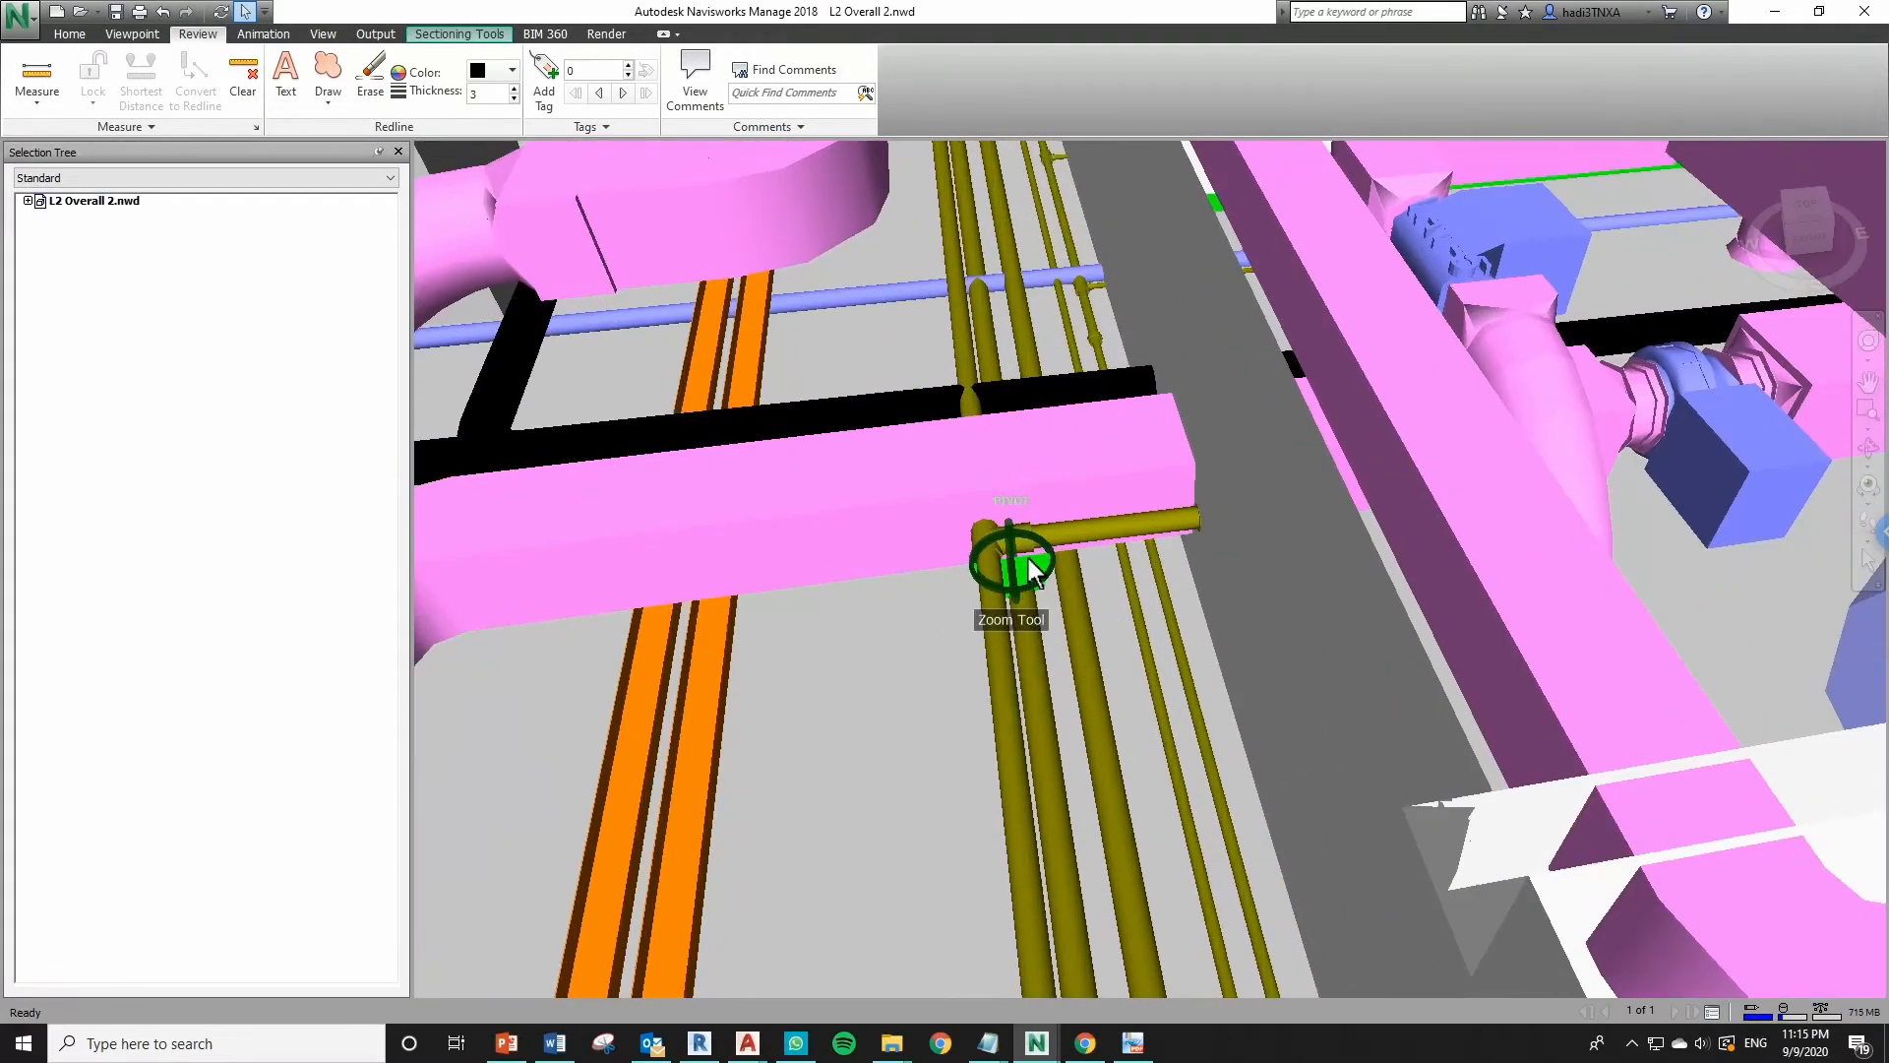
middle_click_drag(1066, 544, 1043, 457, "shift")
scroll(1004, 516, "up", 2)
scroll(1025, 473, "up", 2)
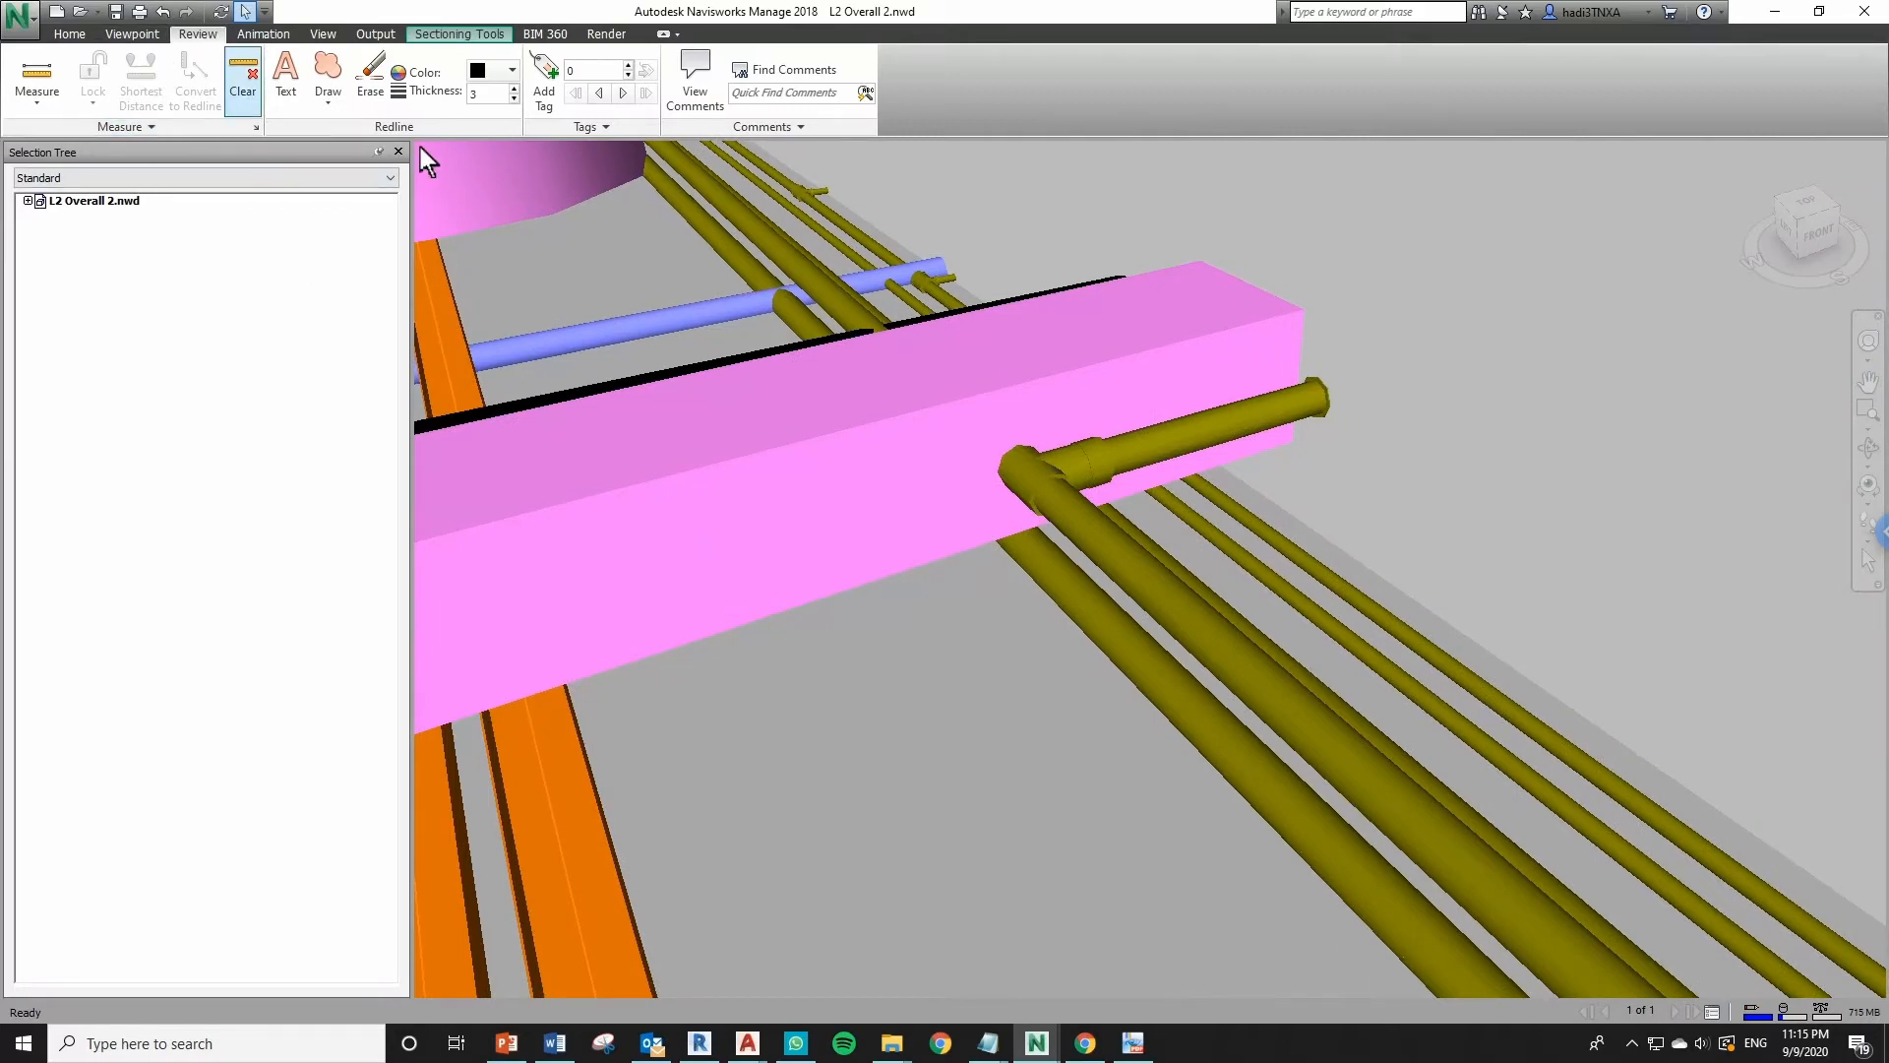
left_click(331, 103)
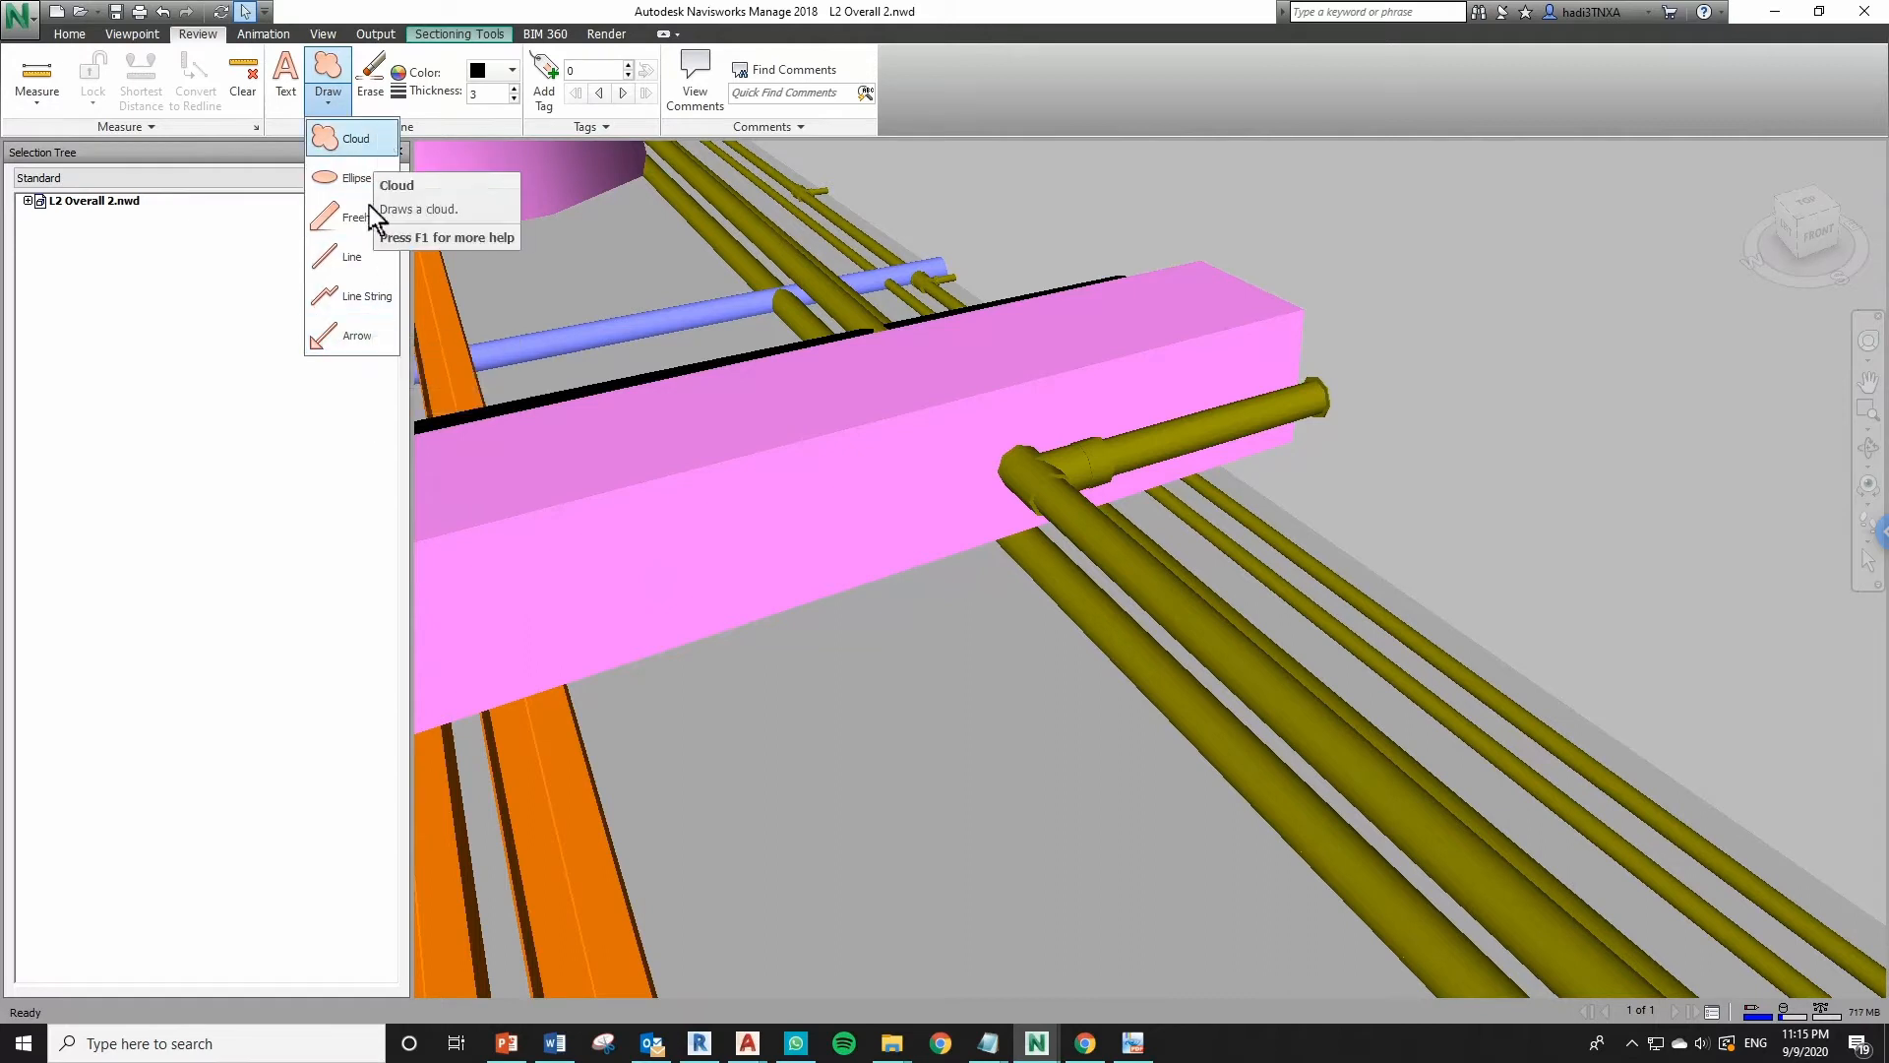
left_click(380, 141)
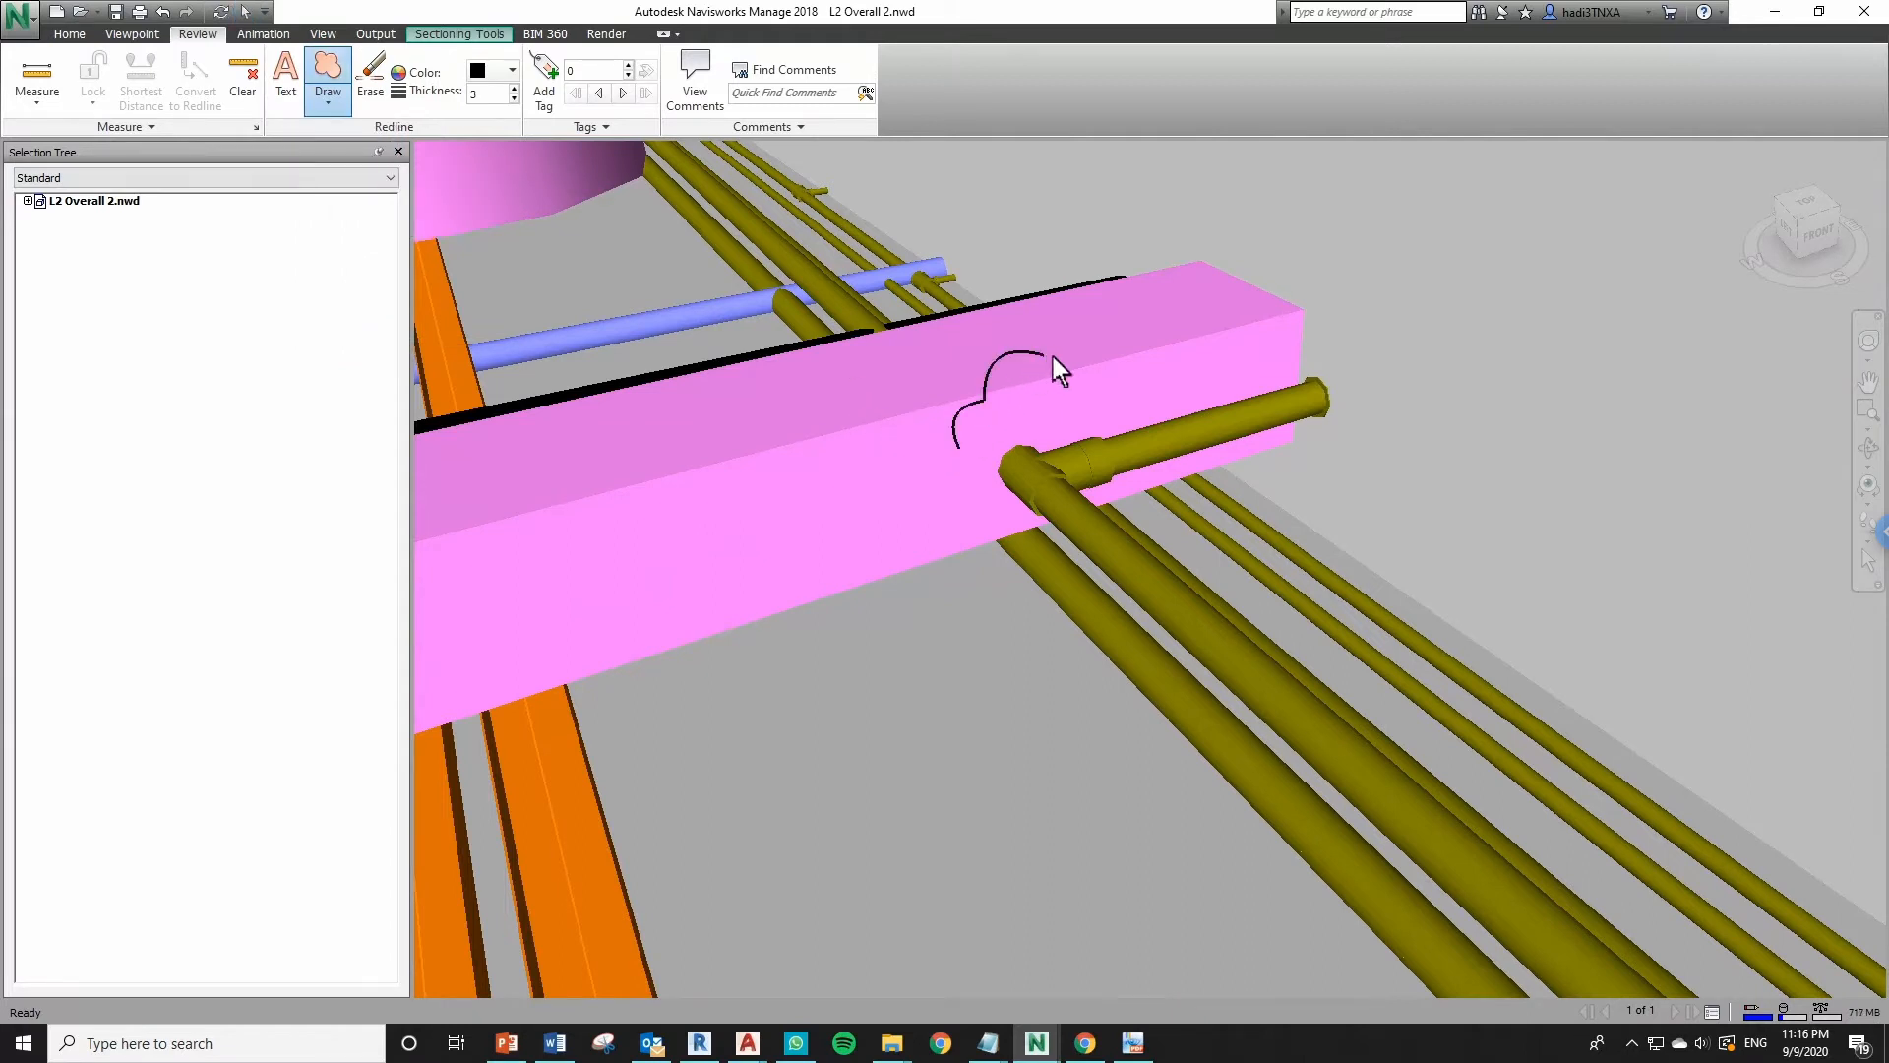
left_click(1149, 497)
left_click(1035, 569)
left_click(974, 512)
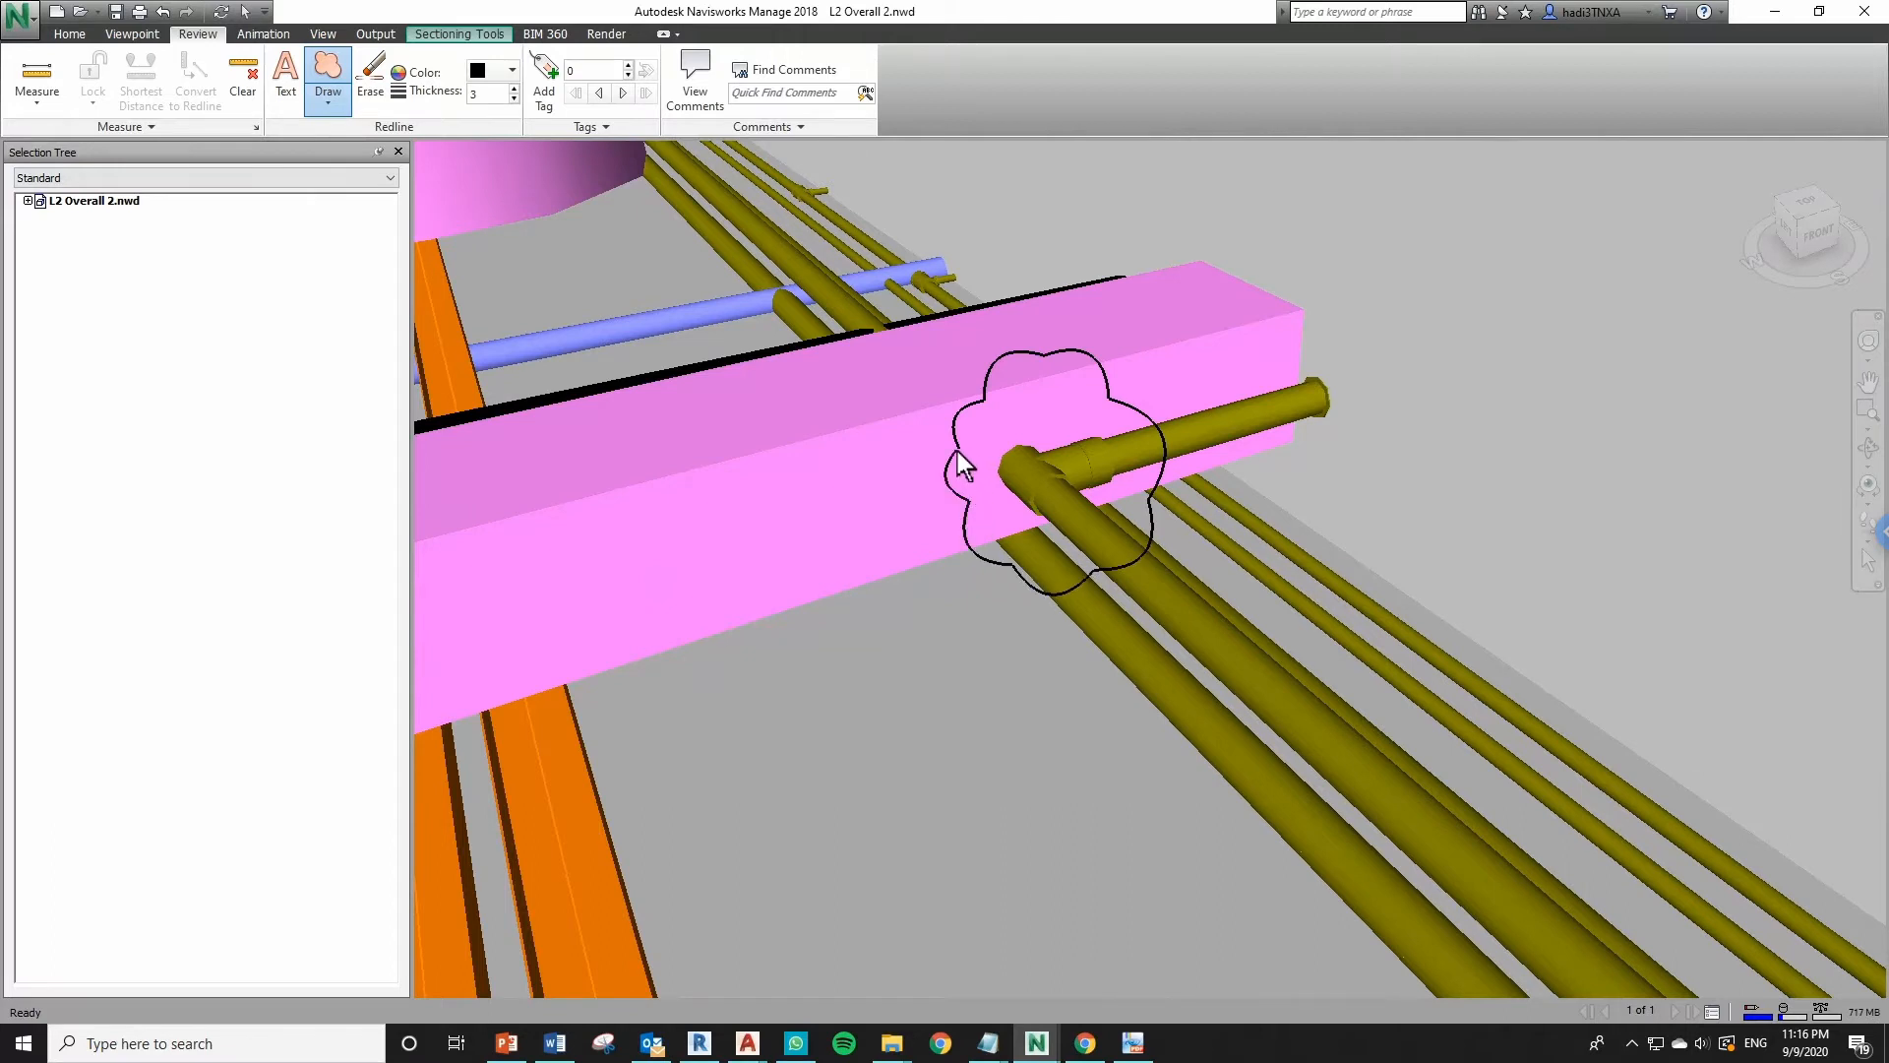
Add the redline text "Please Resolve this clash" just above the cloud on the duct
left_click(283, 88)
left_click(1157, 316)
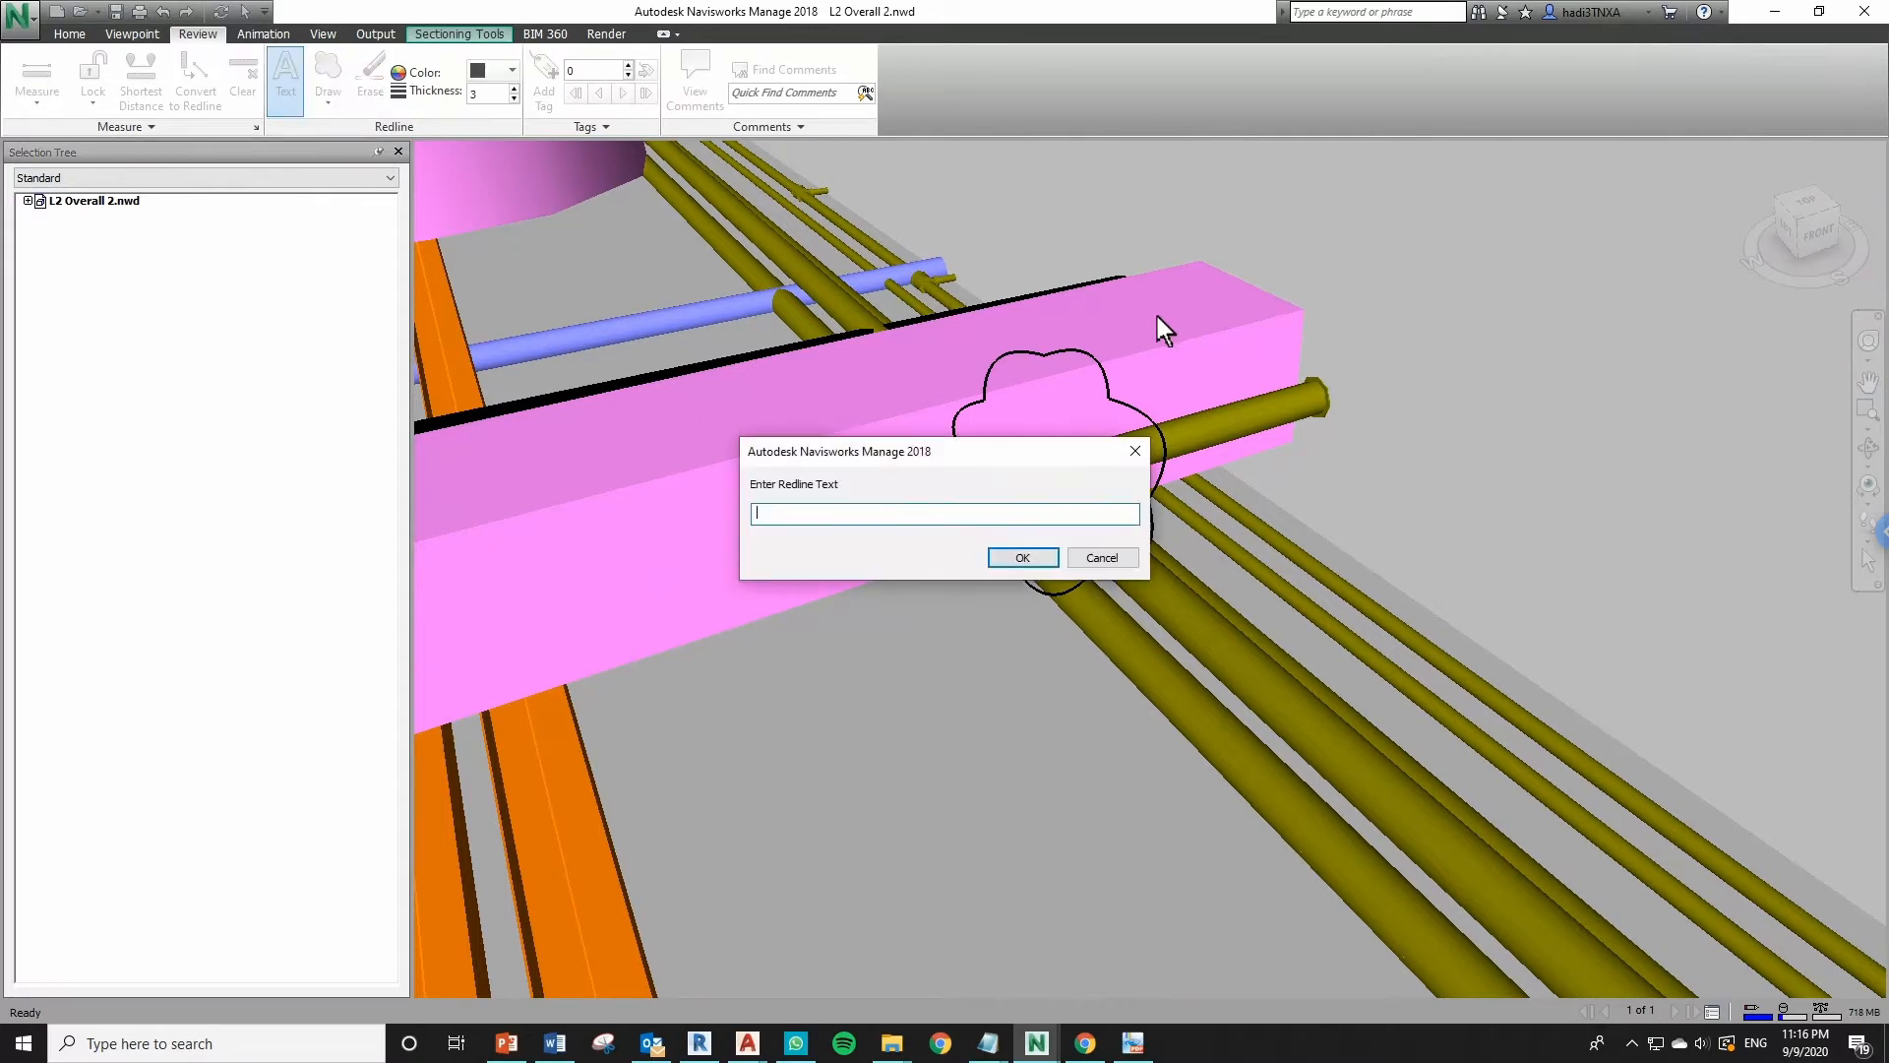
type("Please Resolve this clash")
left_click(1019, 561)
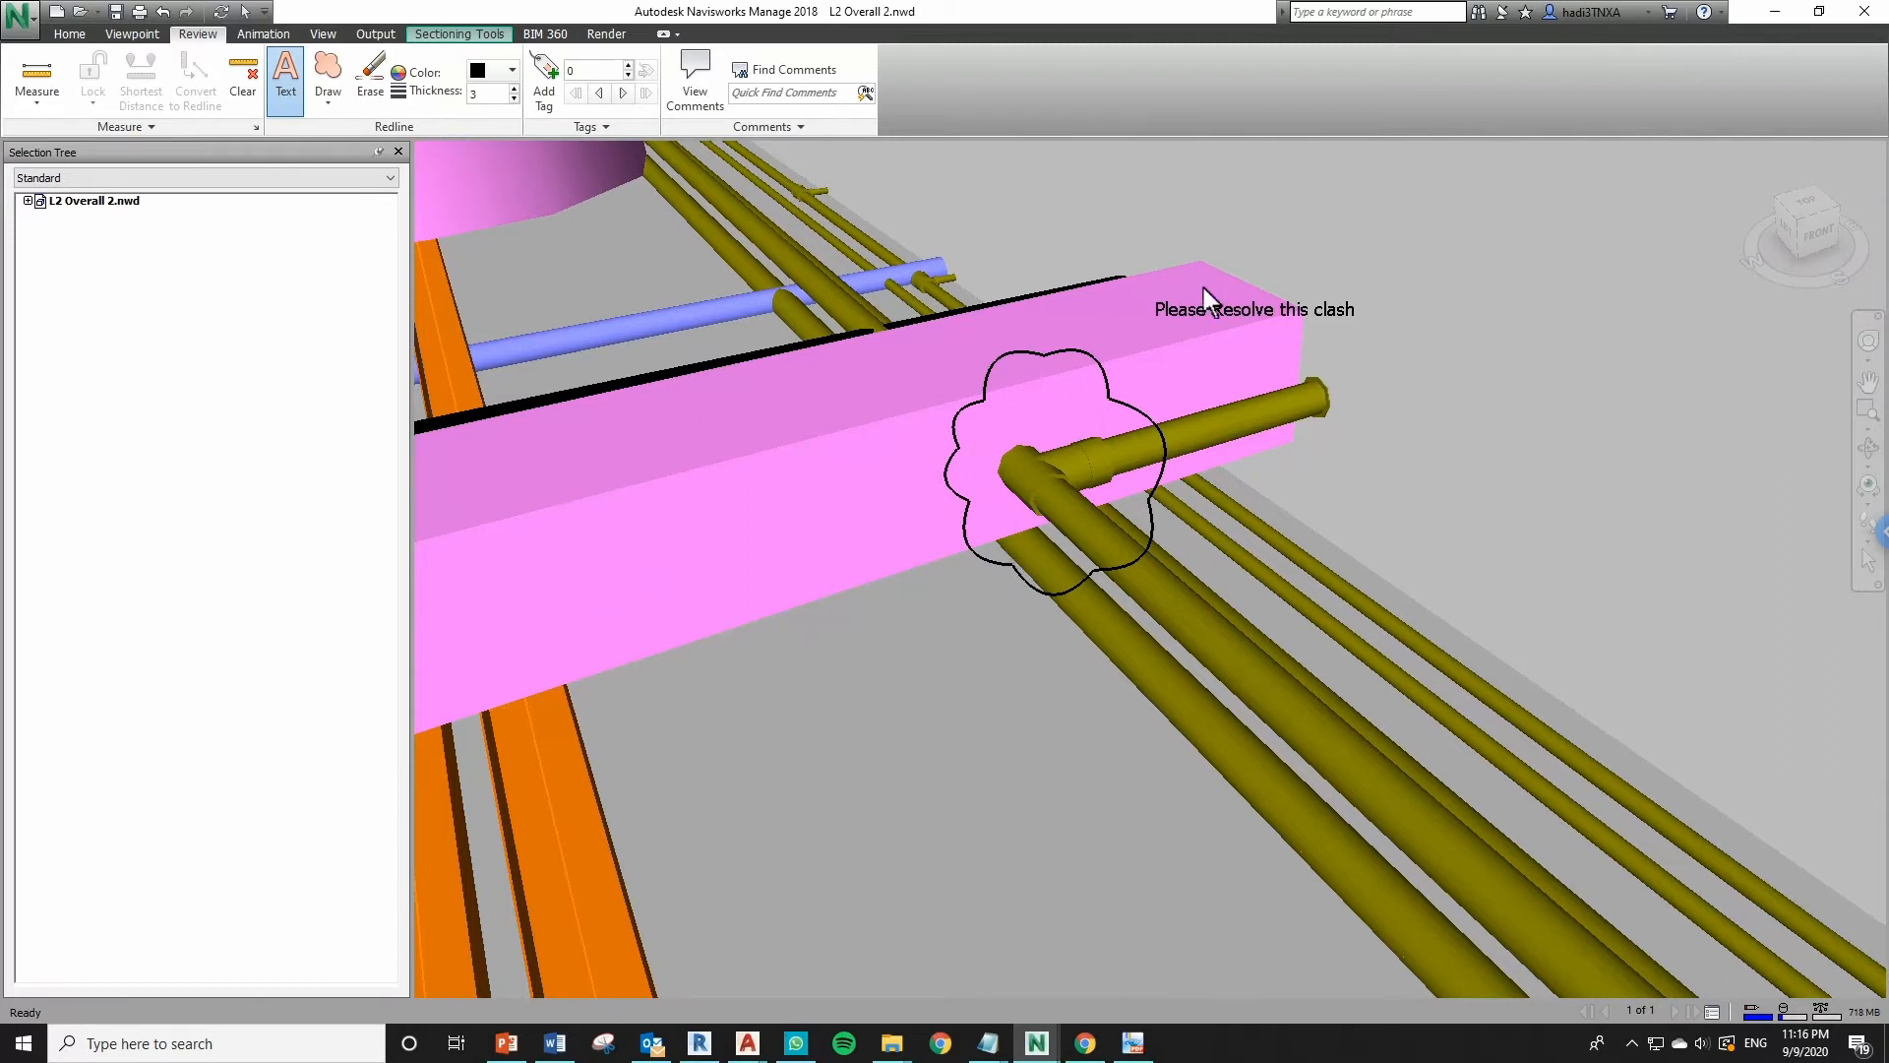
right_click(1169, 377)
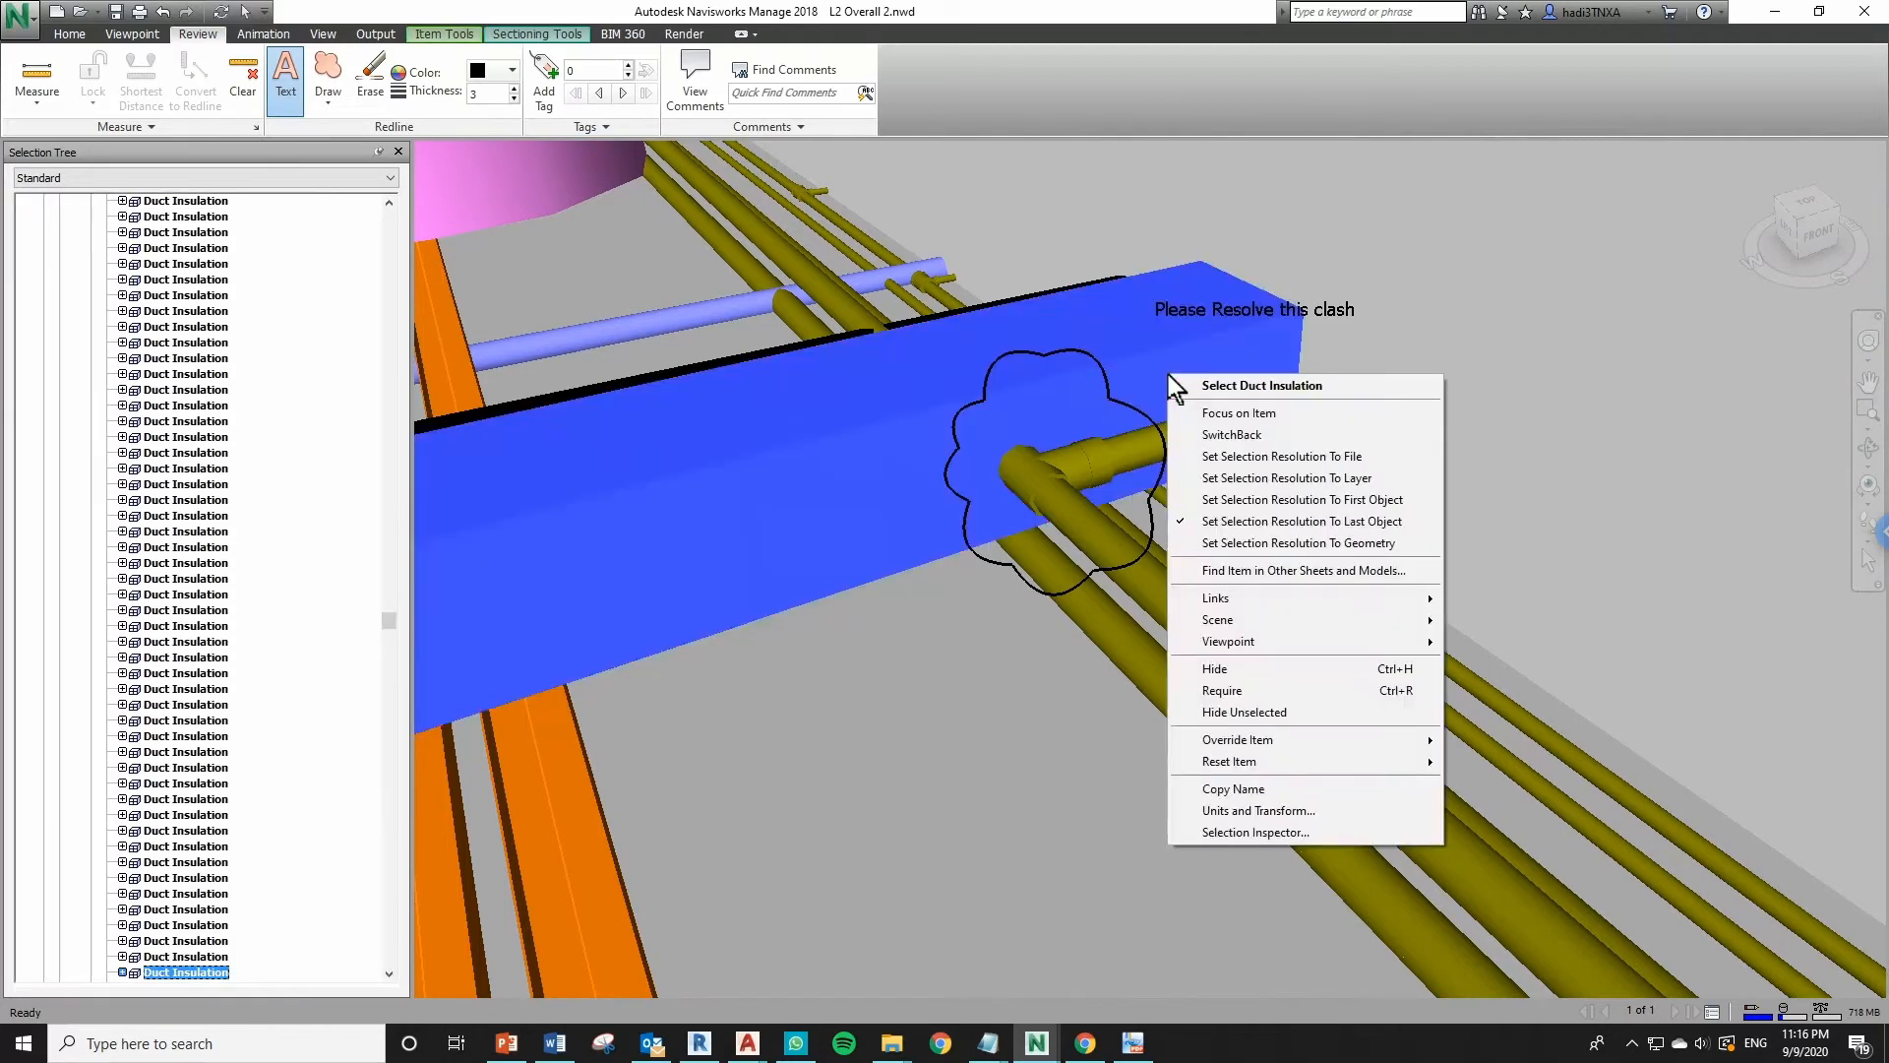
left_click(1421, 309)
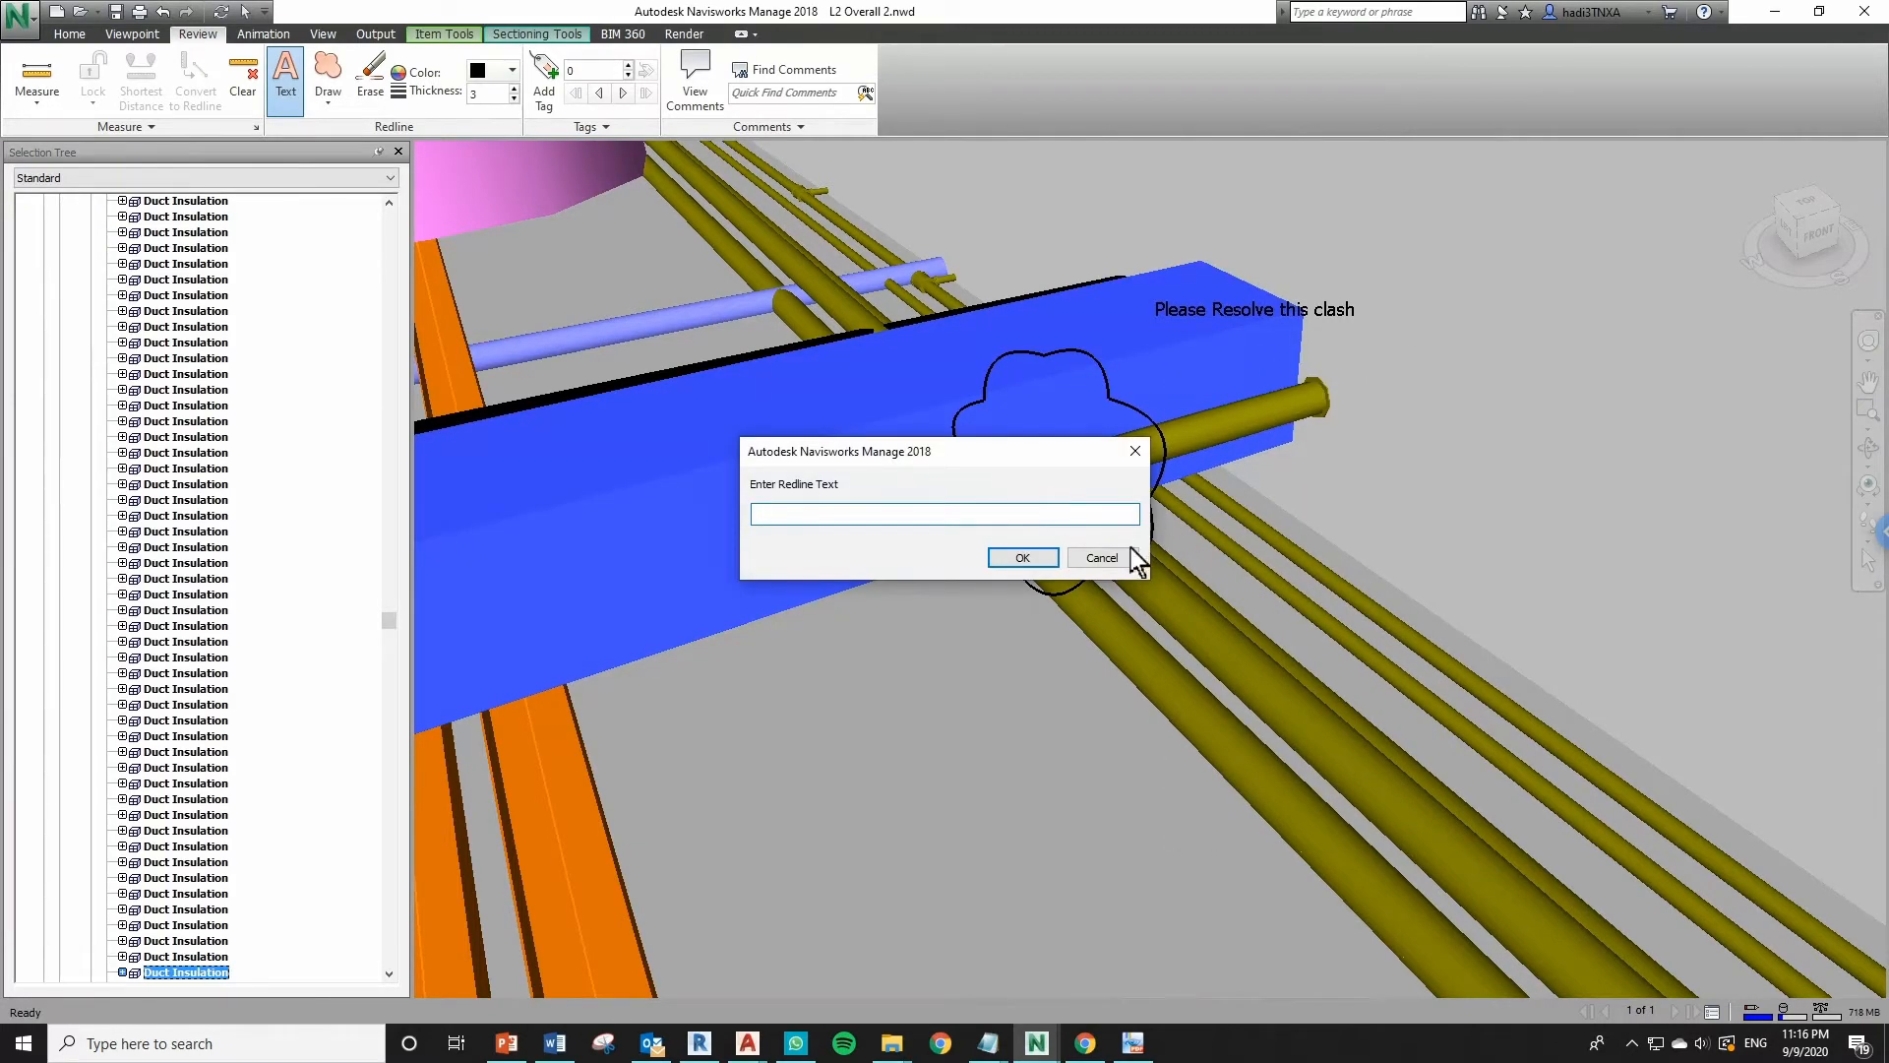
left_click(1122, 554)
left_click(1116, 551)
left_click(1102, 557)
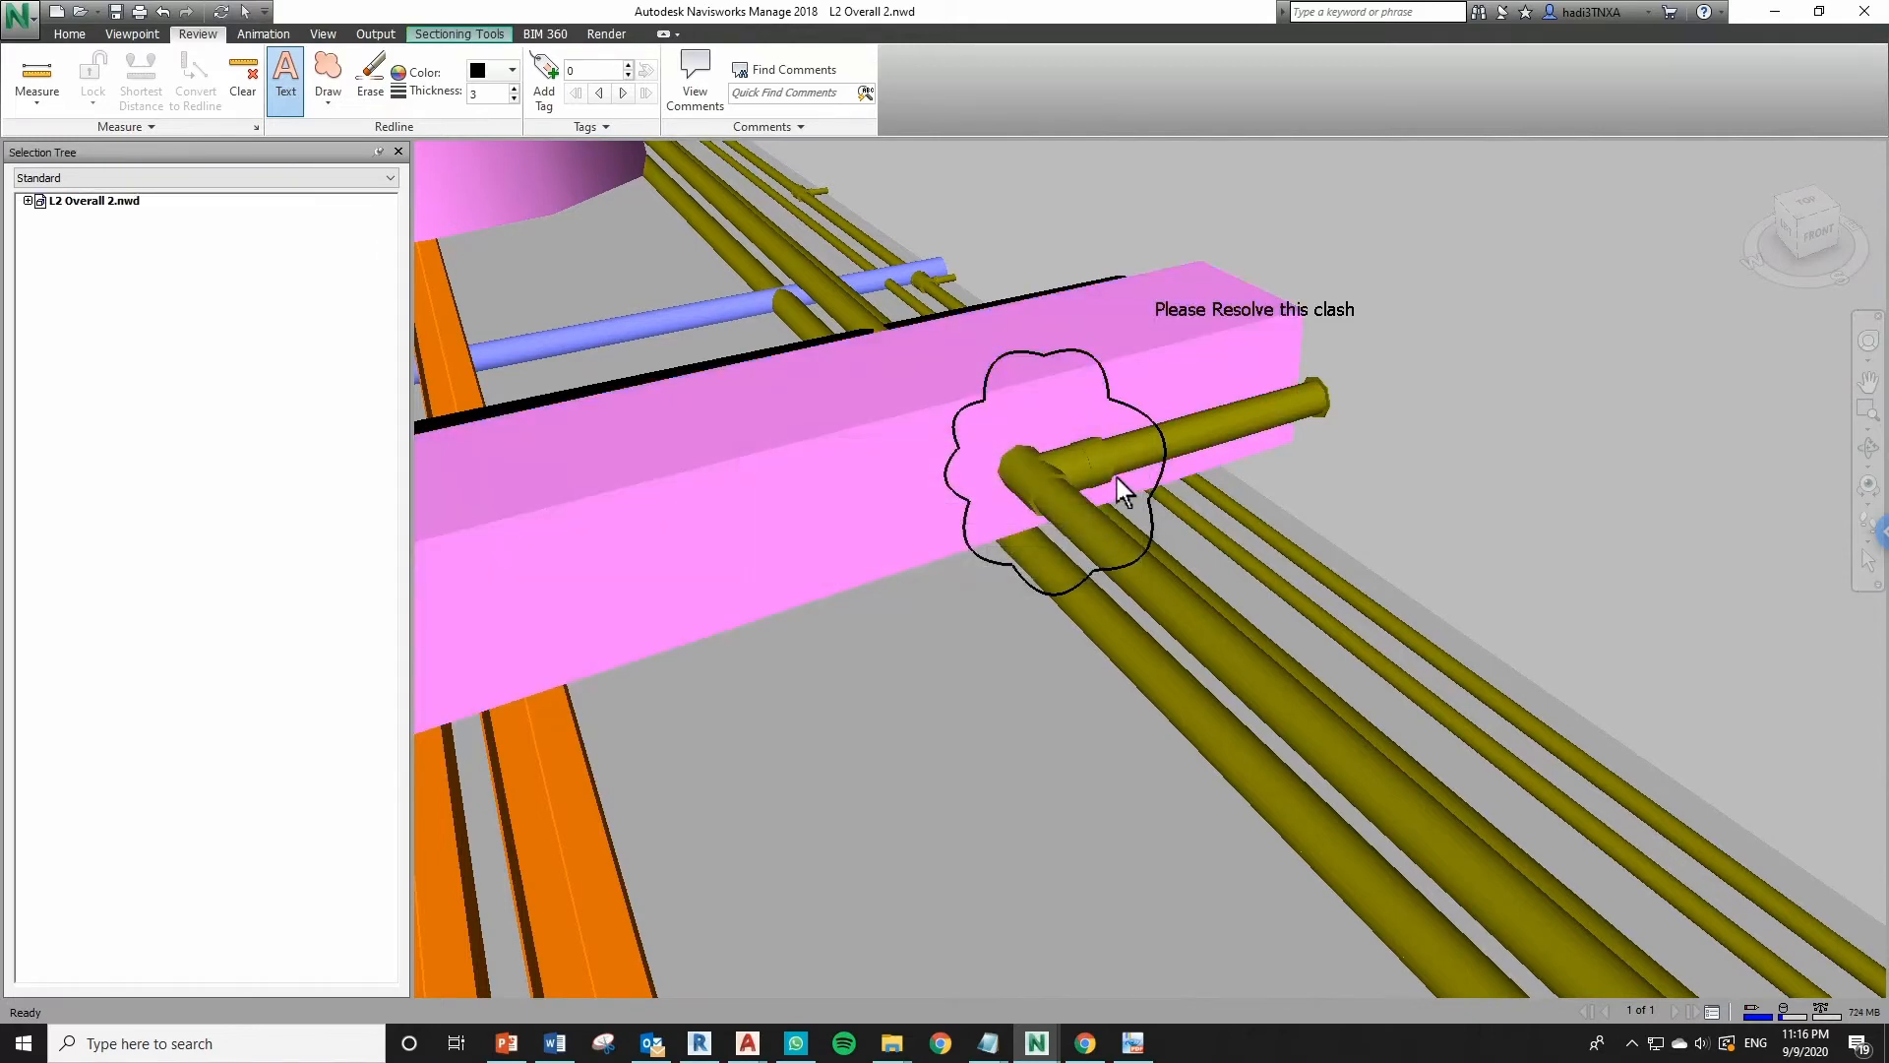
Show the Saved Viewpoints list and restore the viewpoint holding the clash cloud and text
scroll(1129, 469, "down", 2)
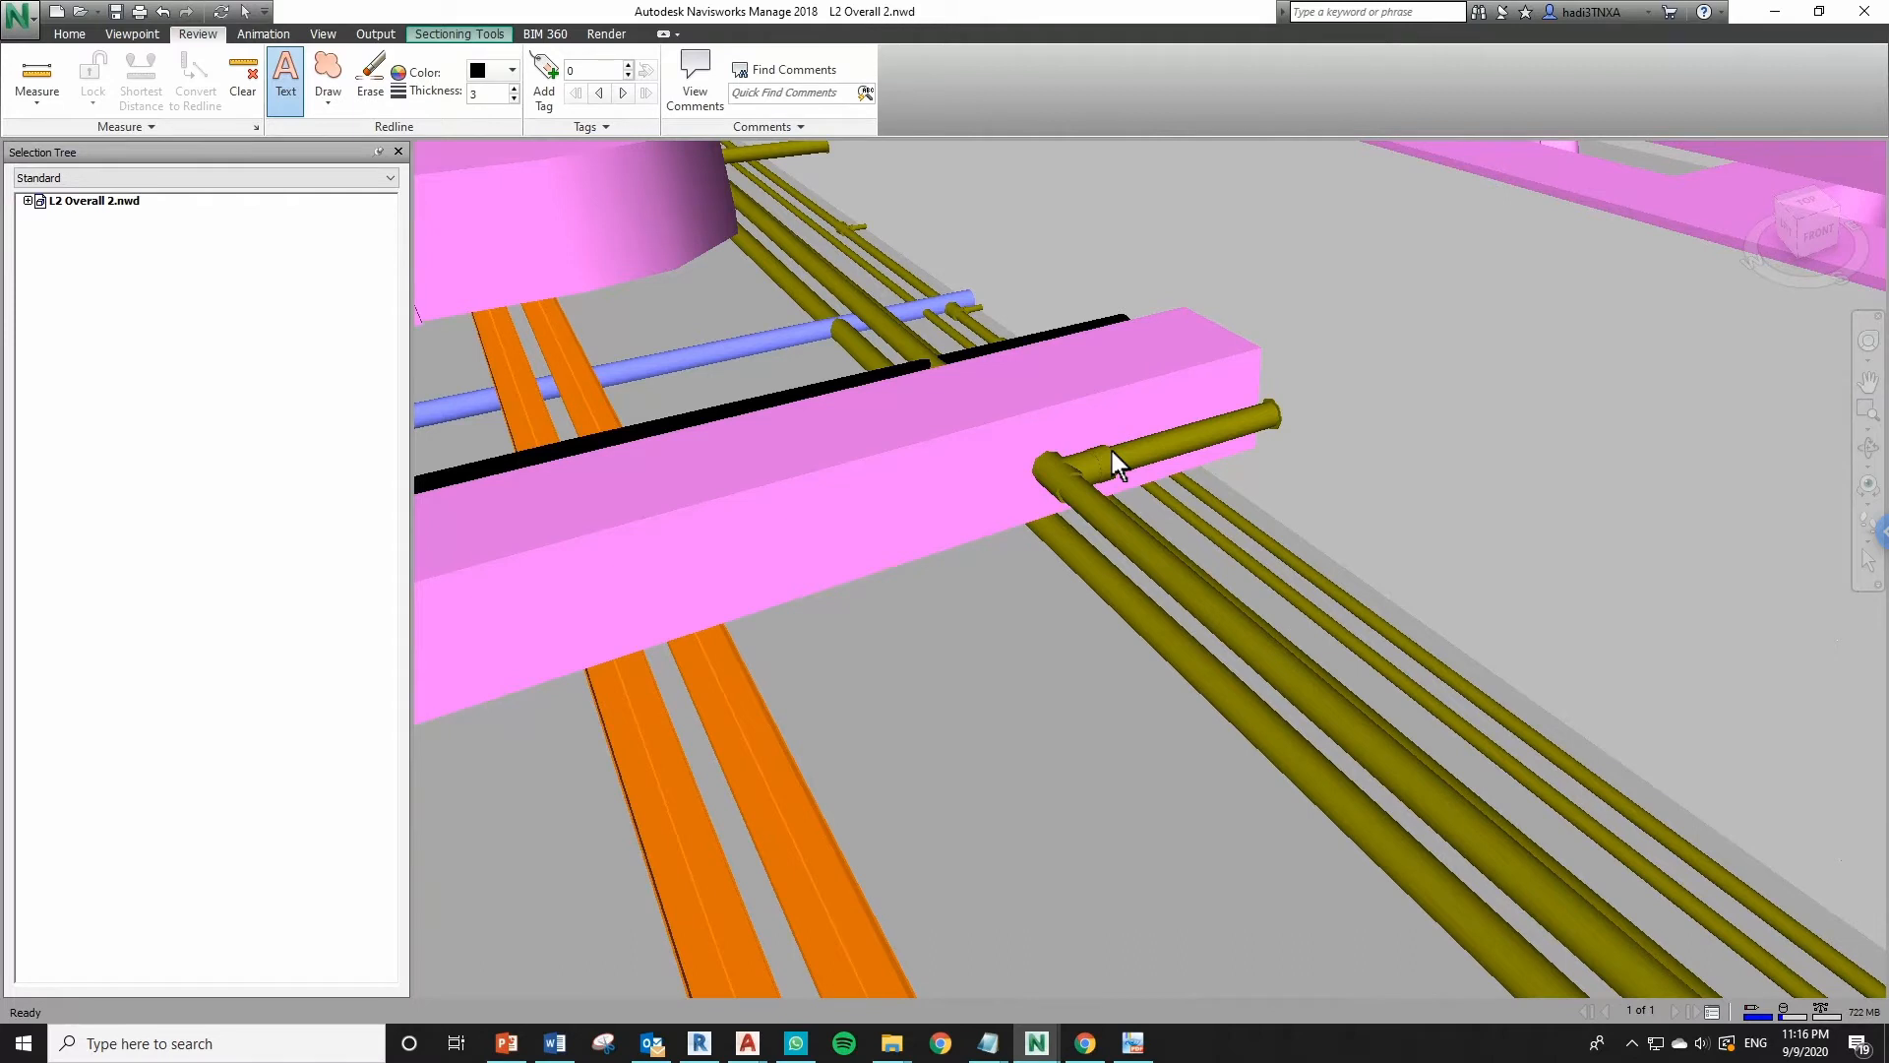
left_click(129, 35)
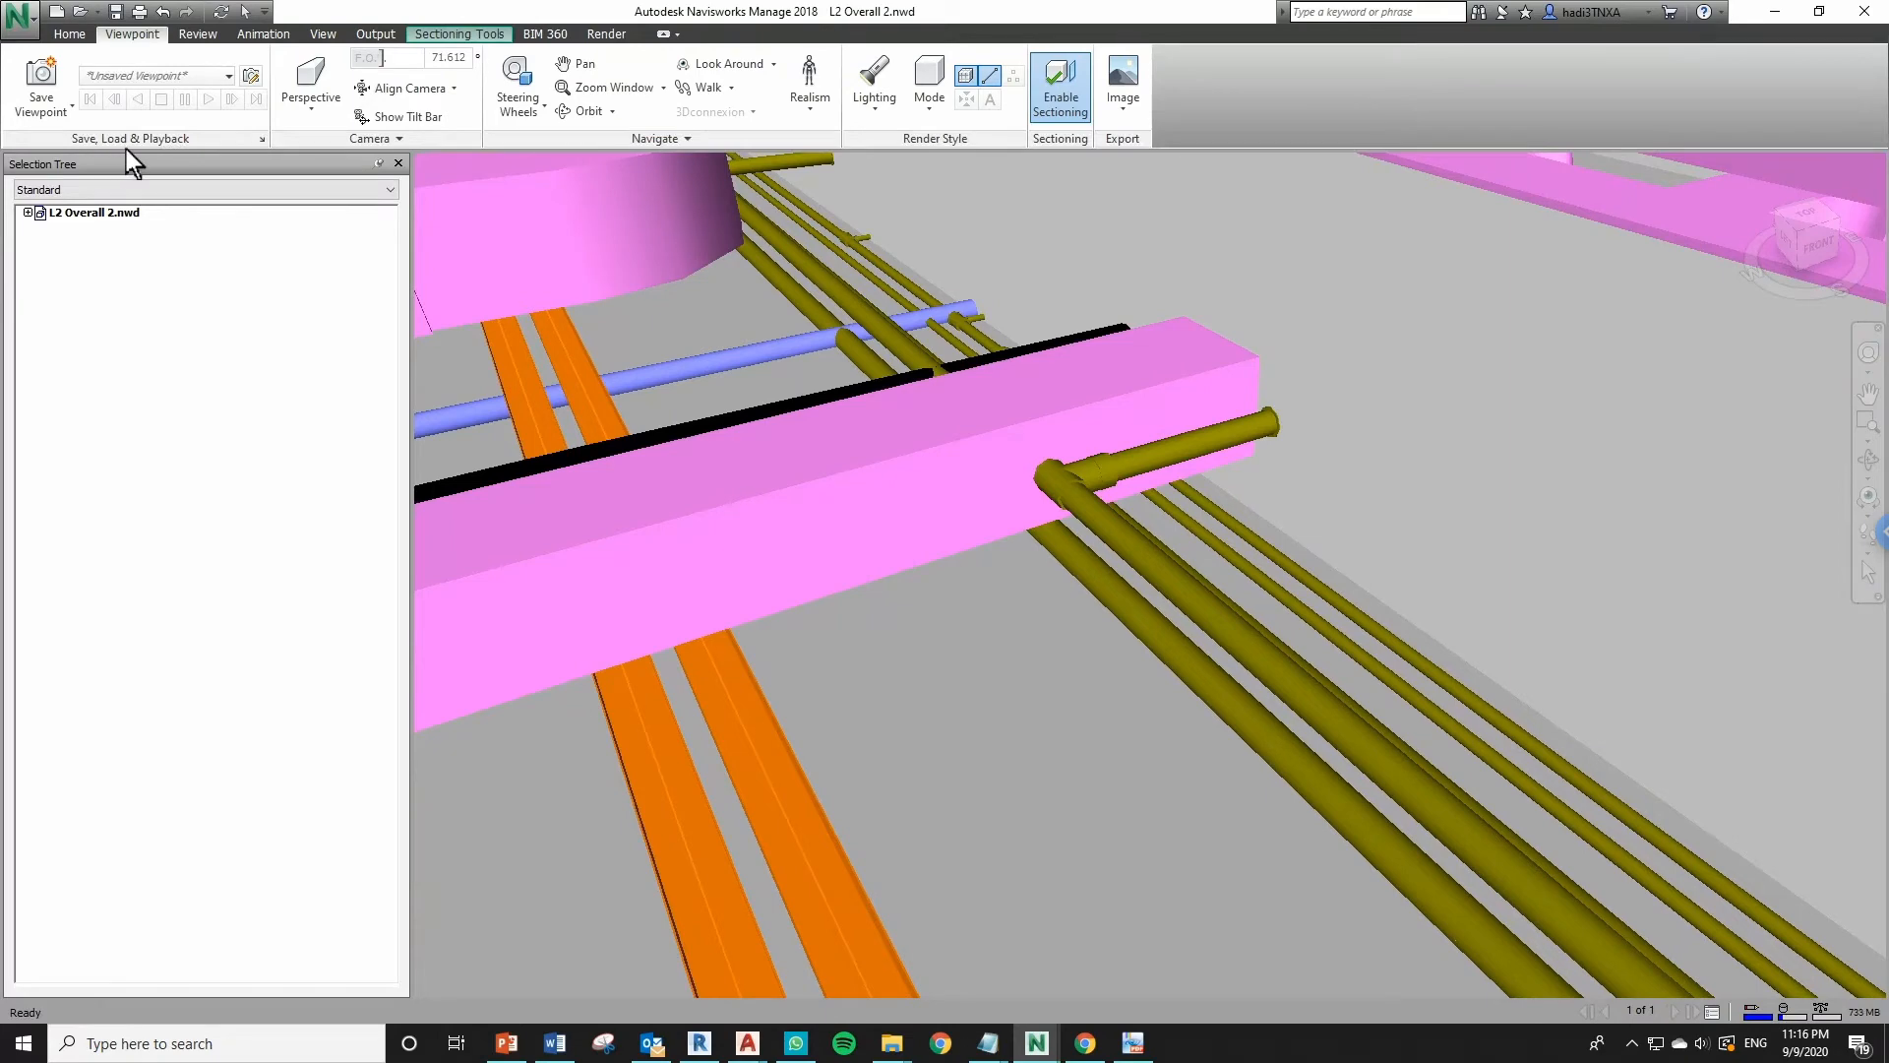
left_click(260, 139)
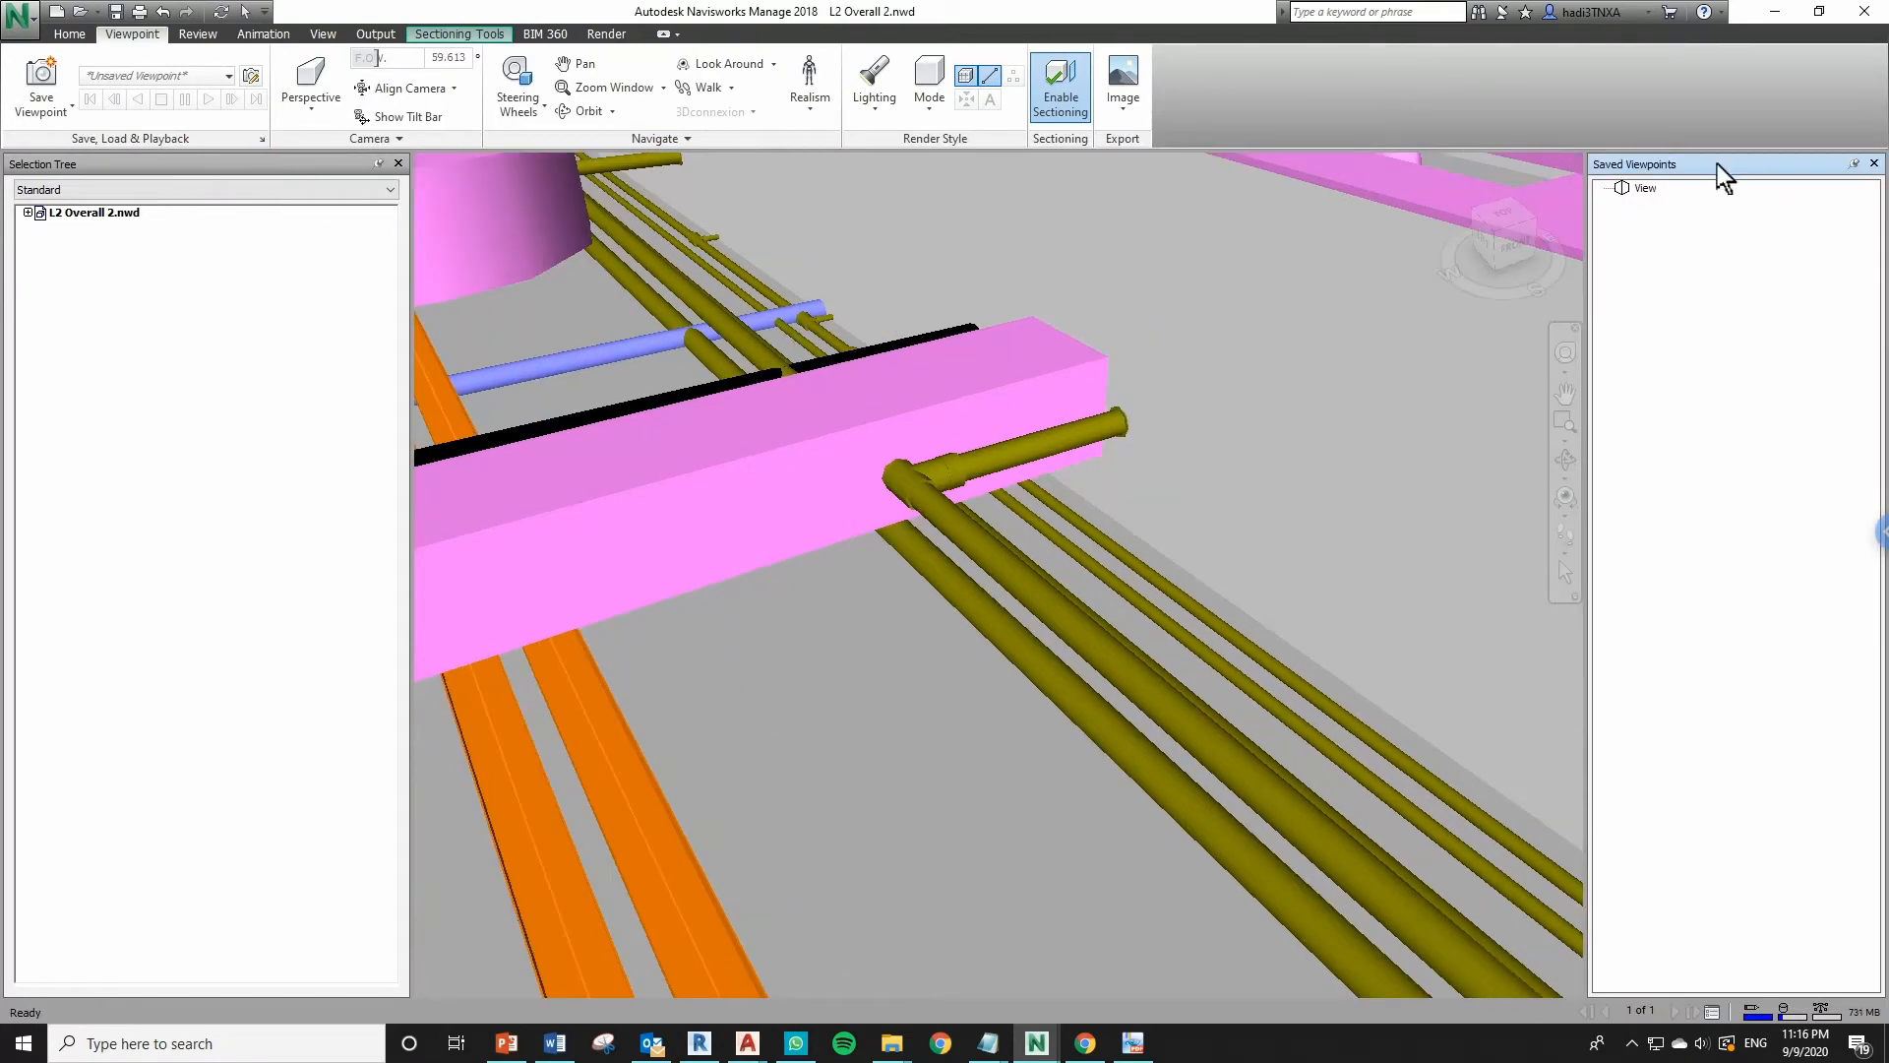
left_click(1646, 190)
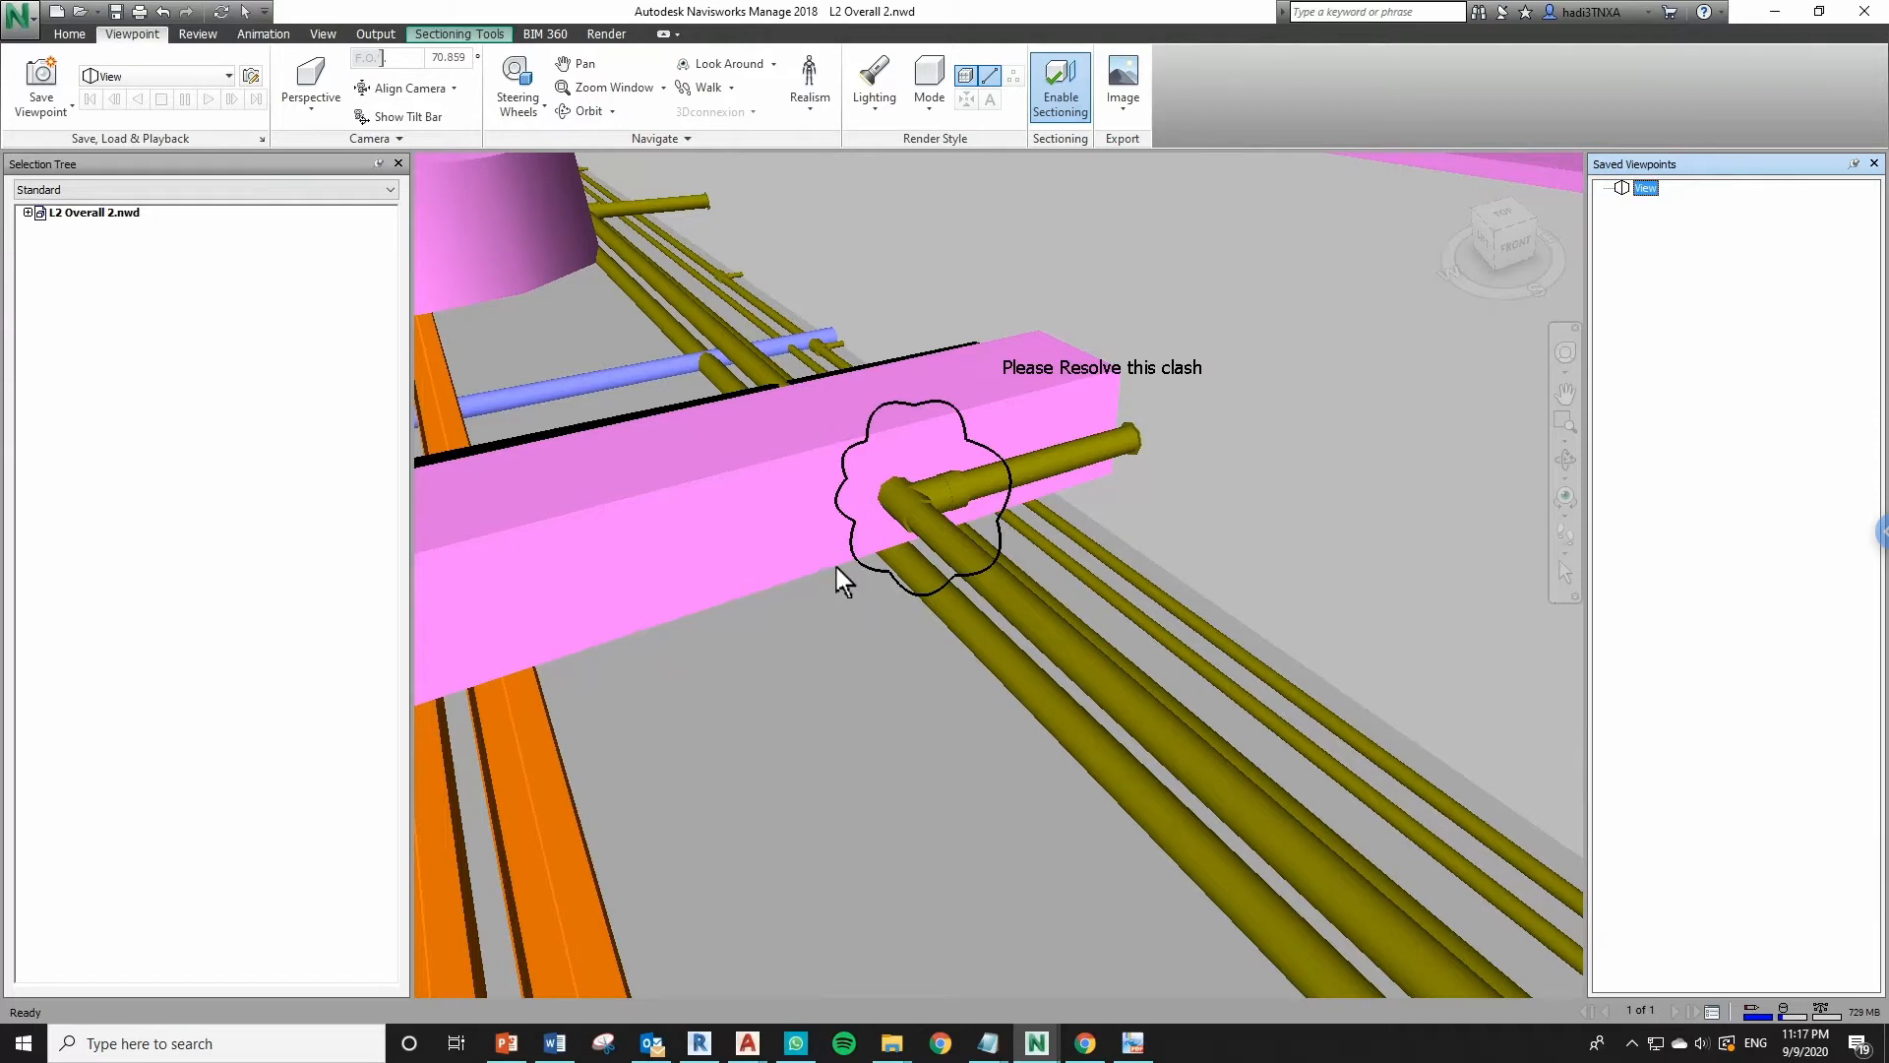
Lock measuring to the Z axis and measure from the upper olive pipe to the dark surface below, seen from the side
left_click_drag(836, 567, 880, 486)
middle_click_drag(879, 486, 836, 484, "shift")
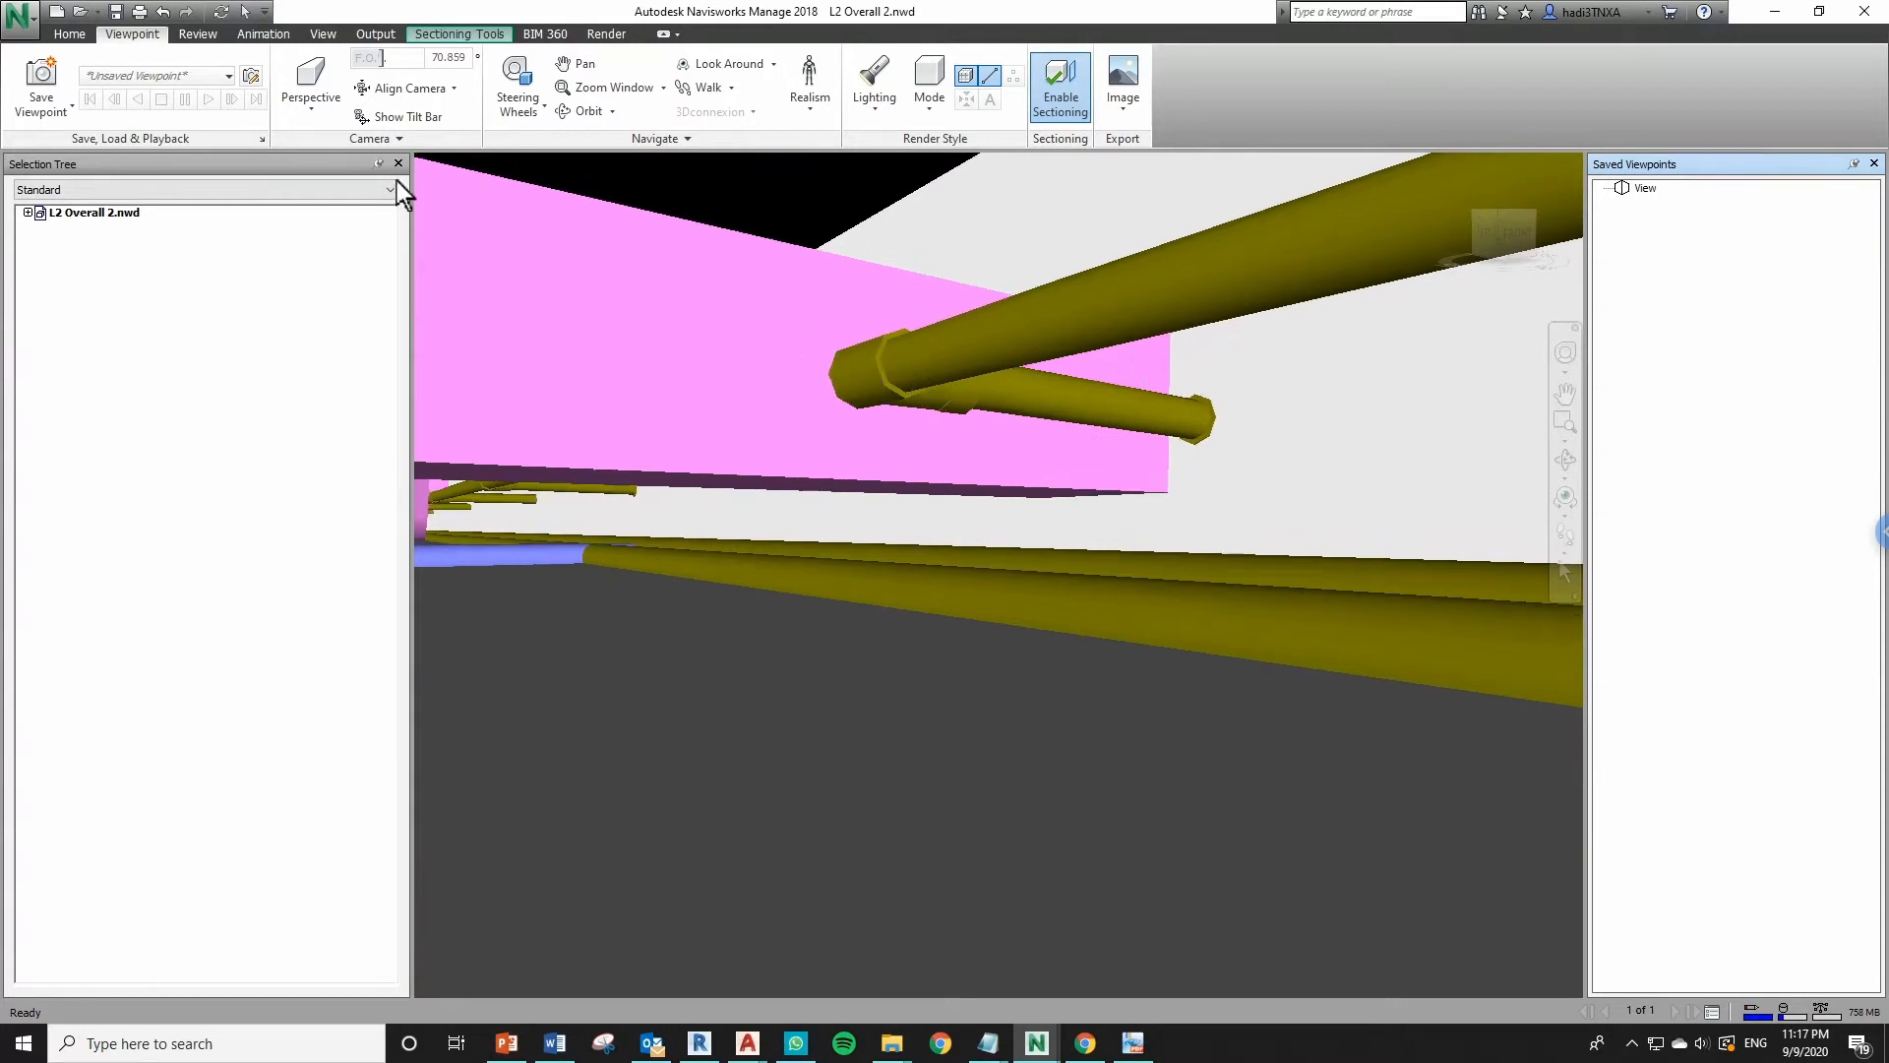
left_click(62, 34)
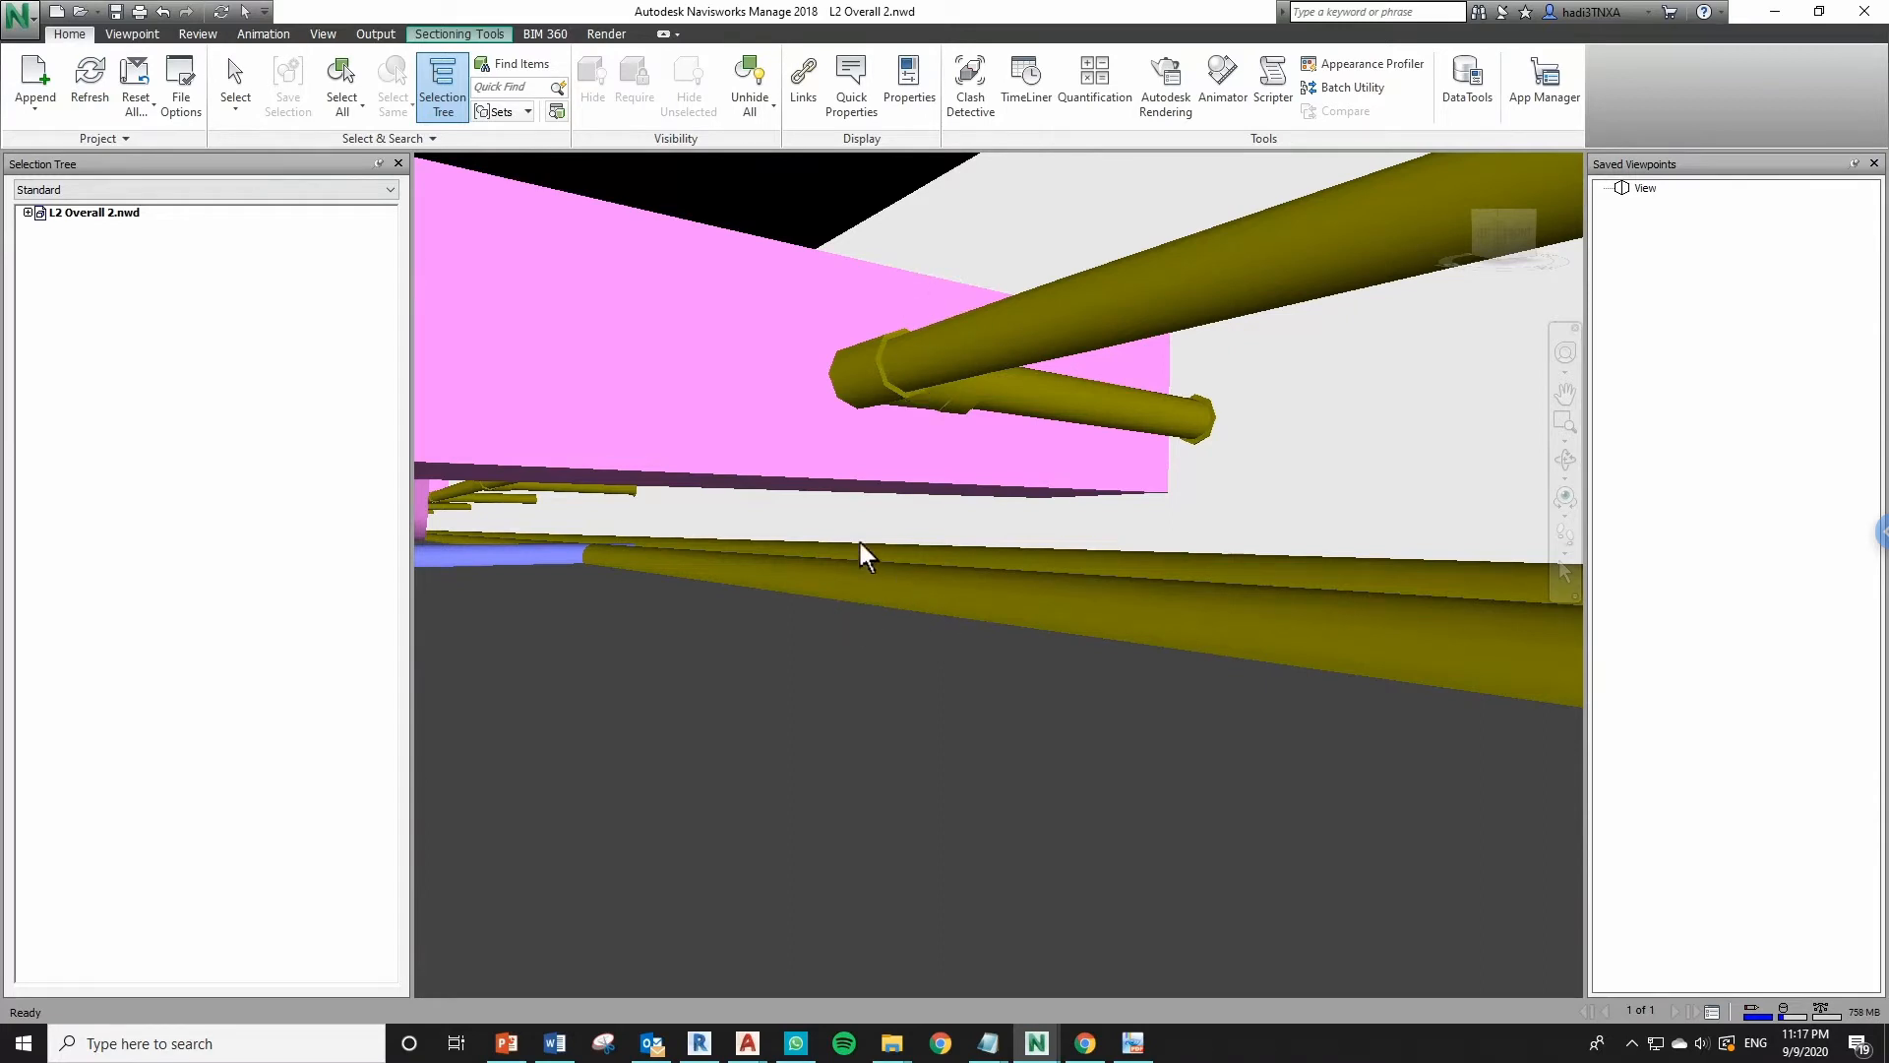
left_click(198, 34)
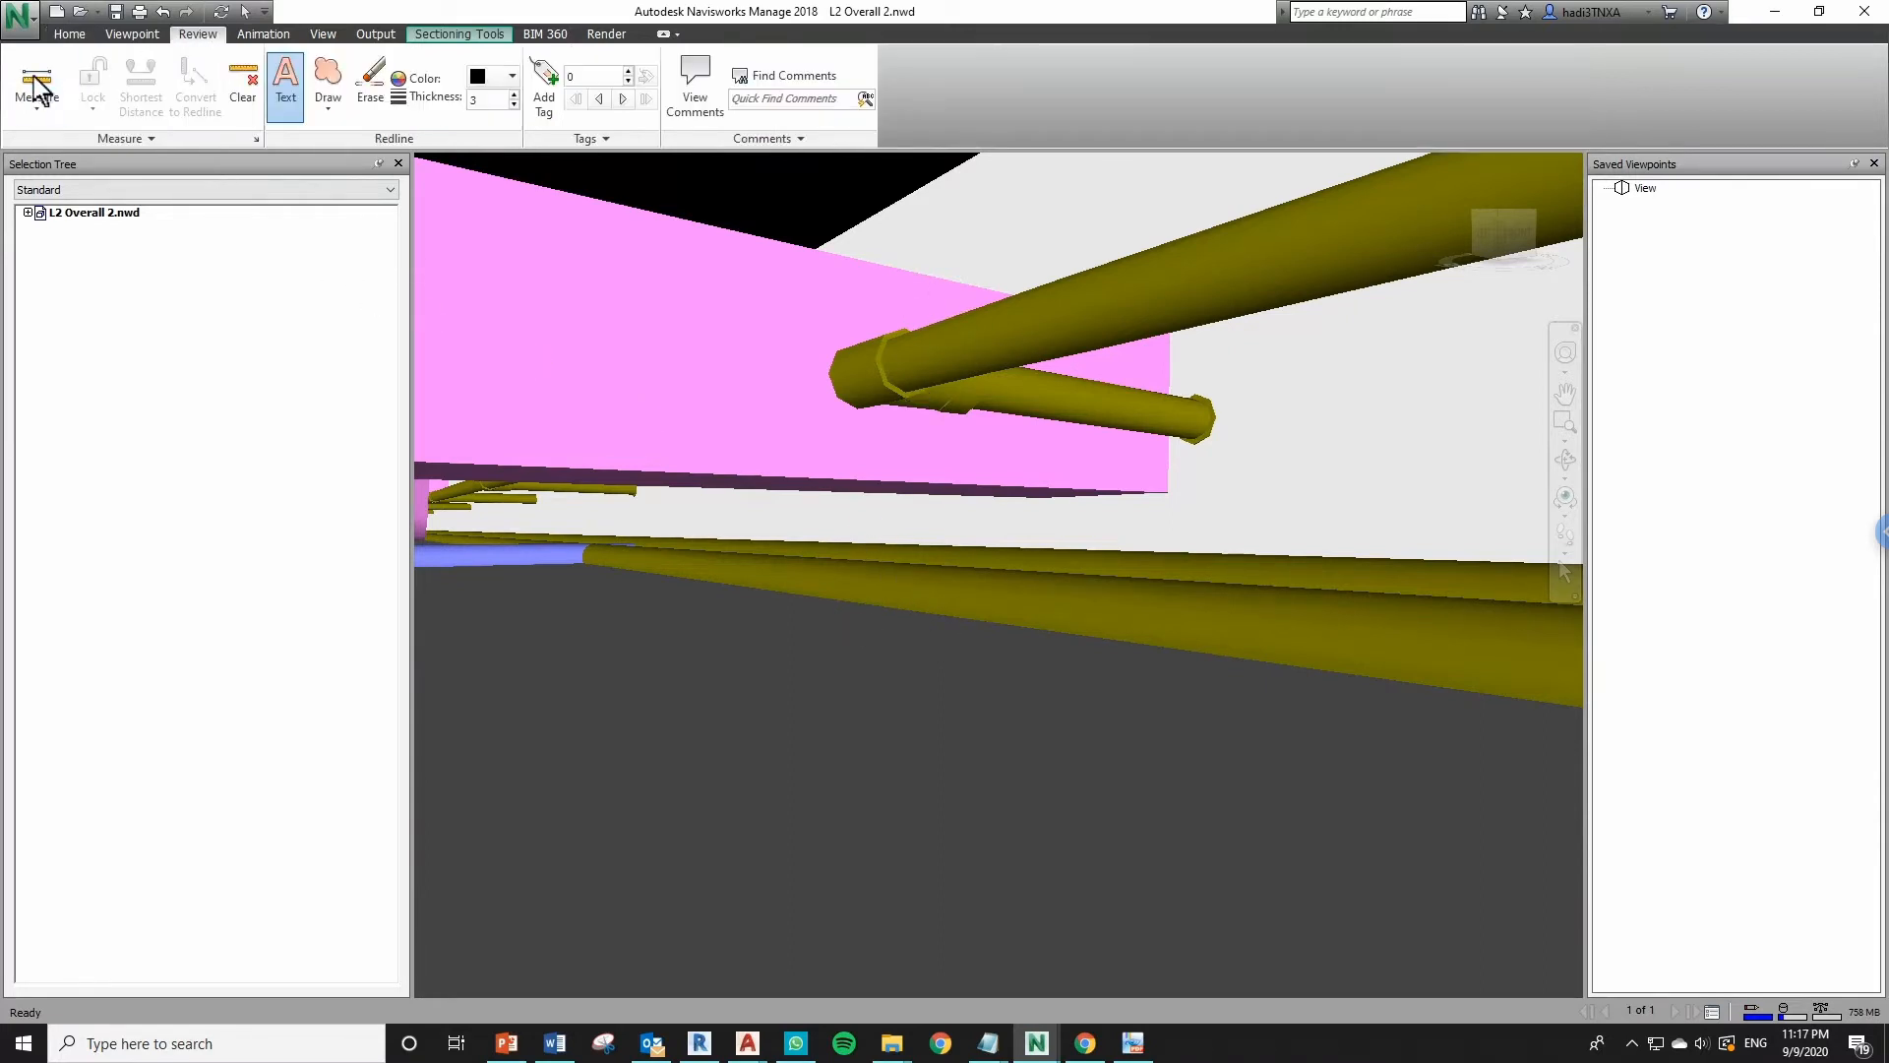
left_click(25, 77)
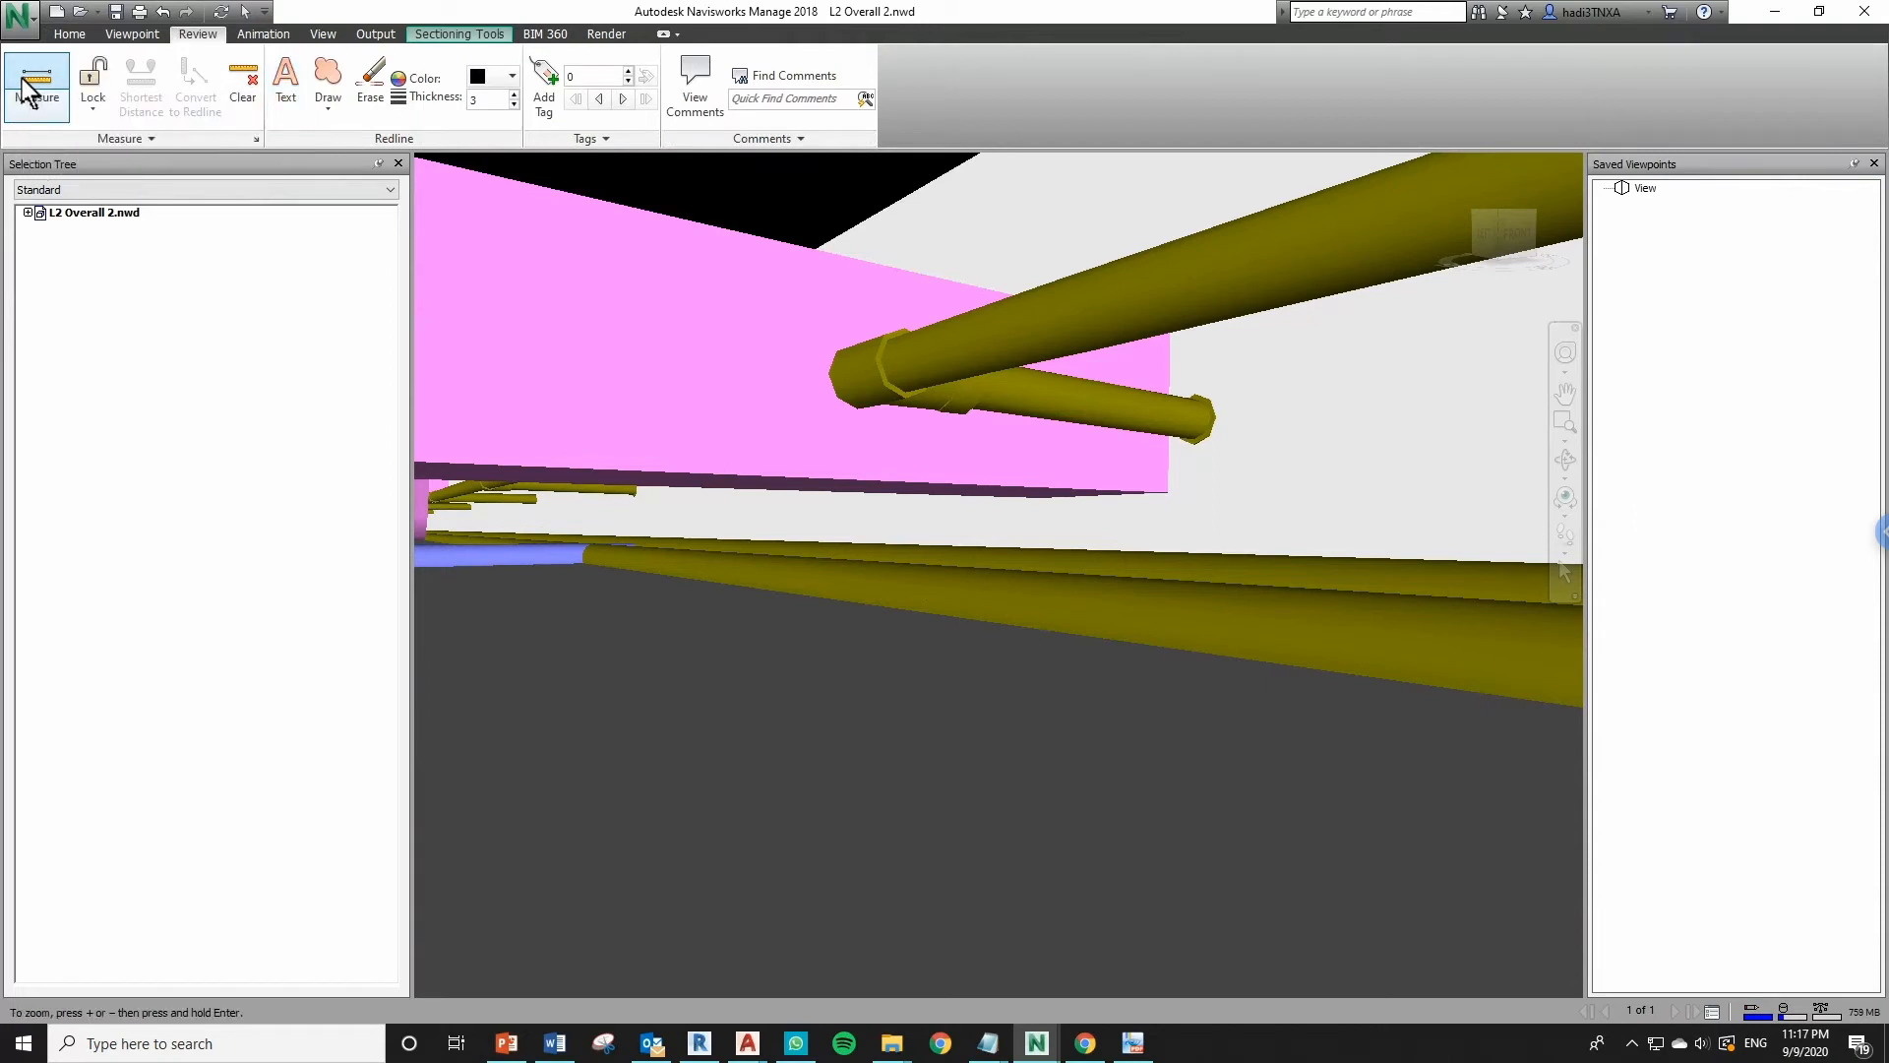
left_click(103, 109)
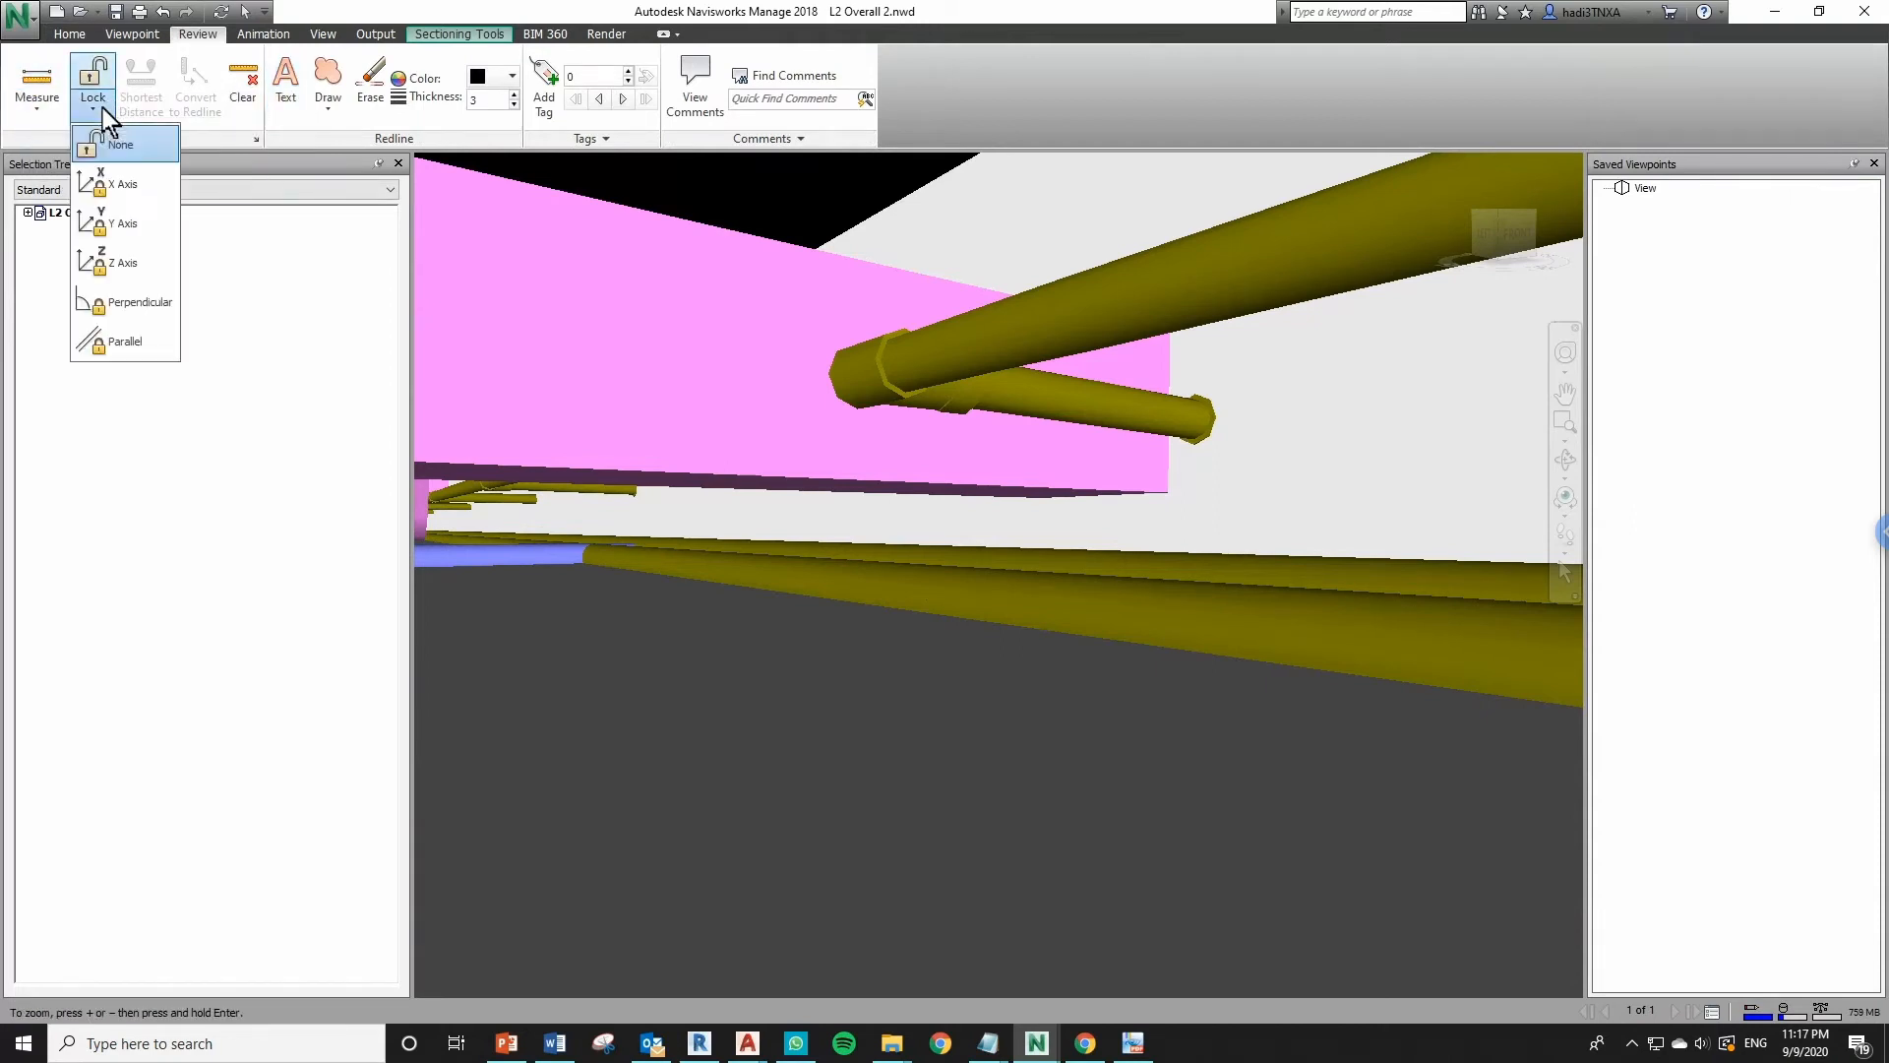
left_click(146, 262)
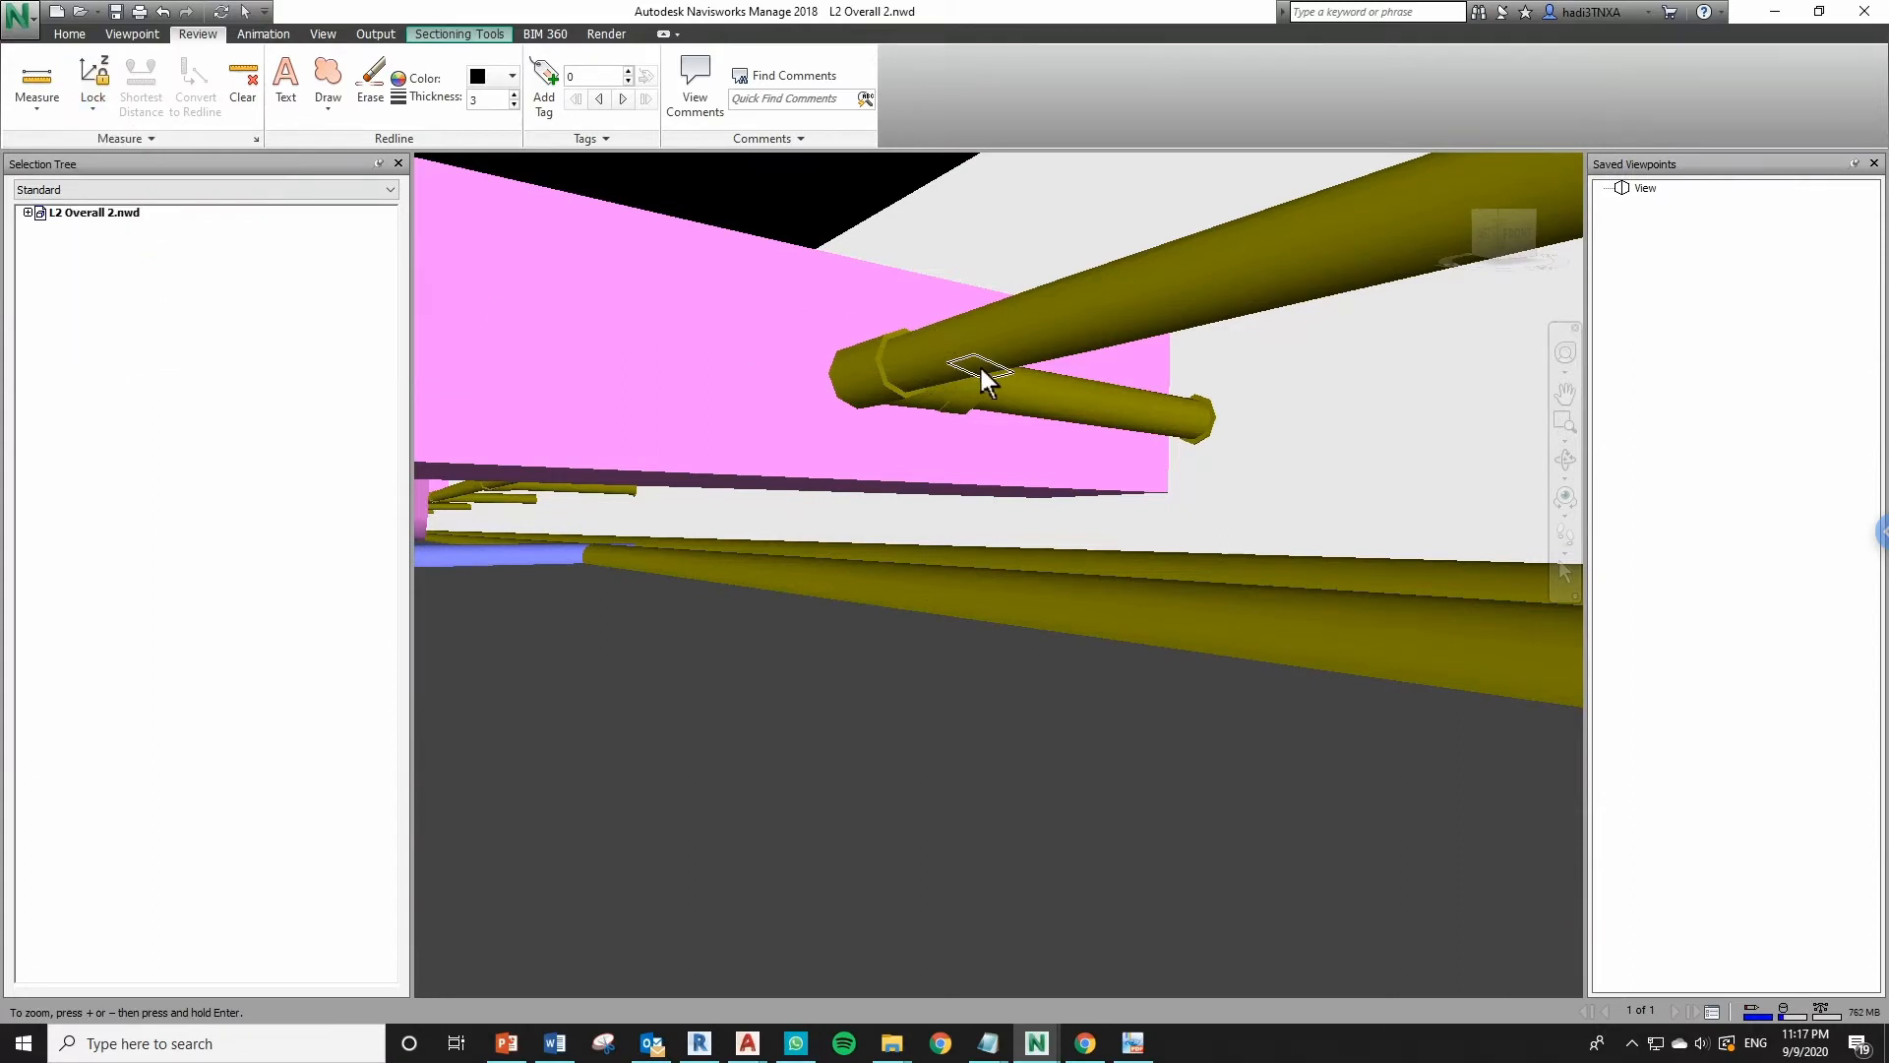
left_click(978, 364)
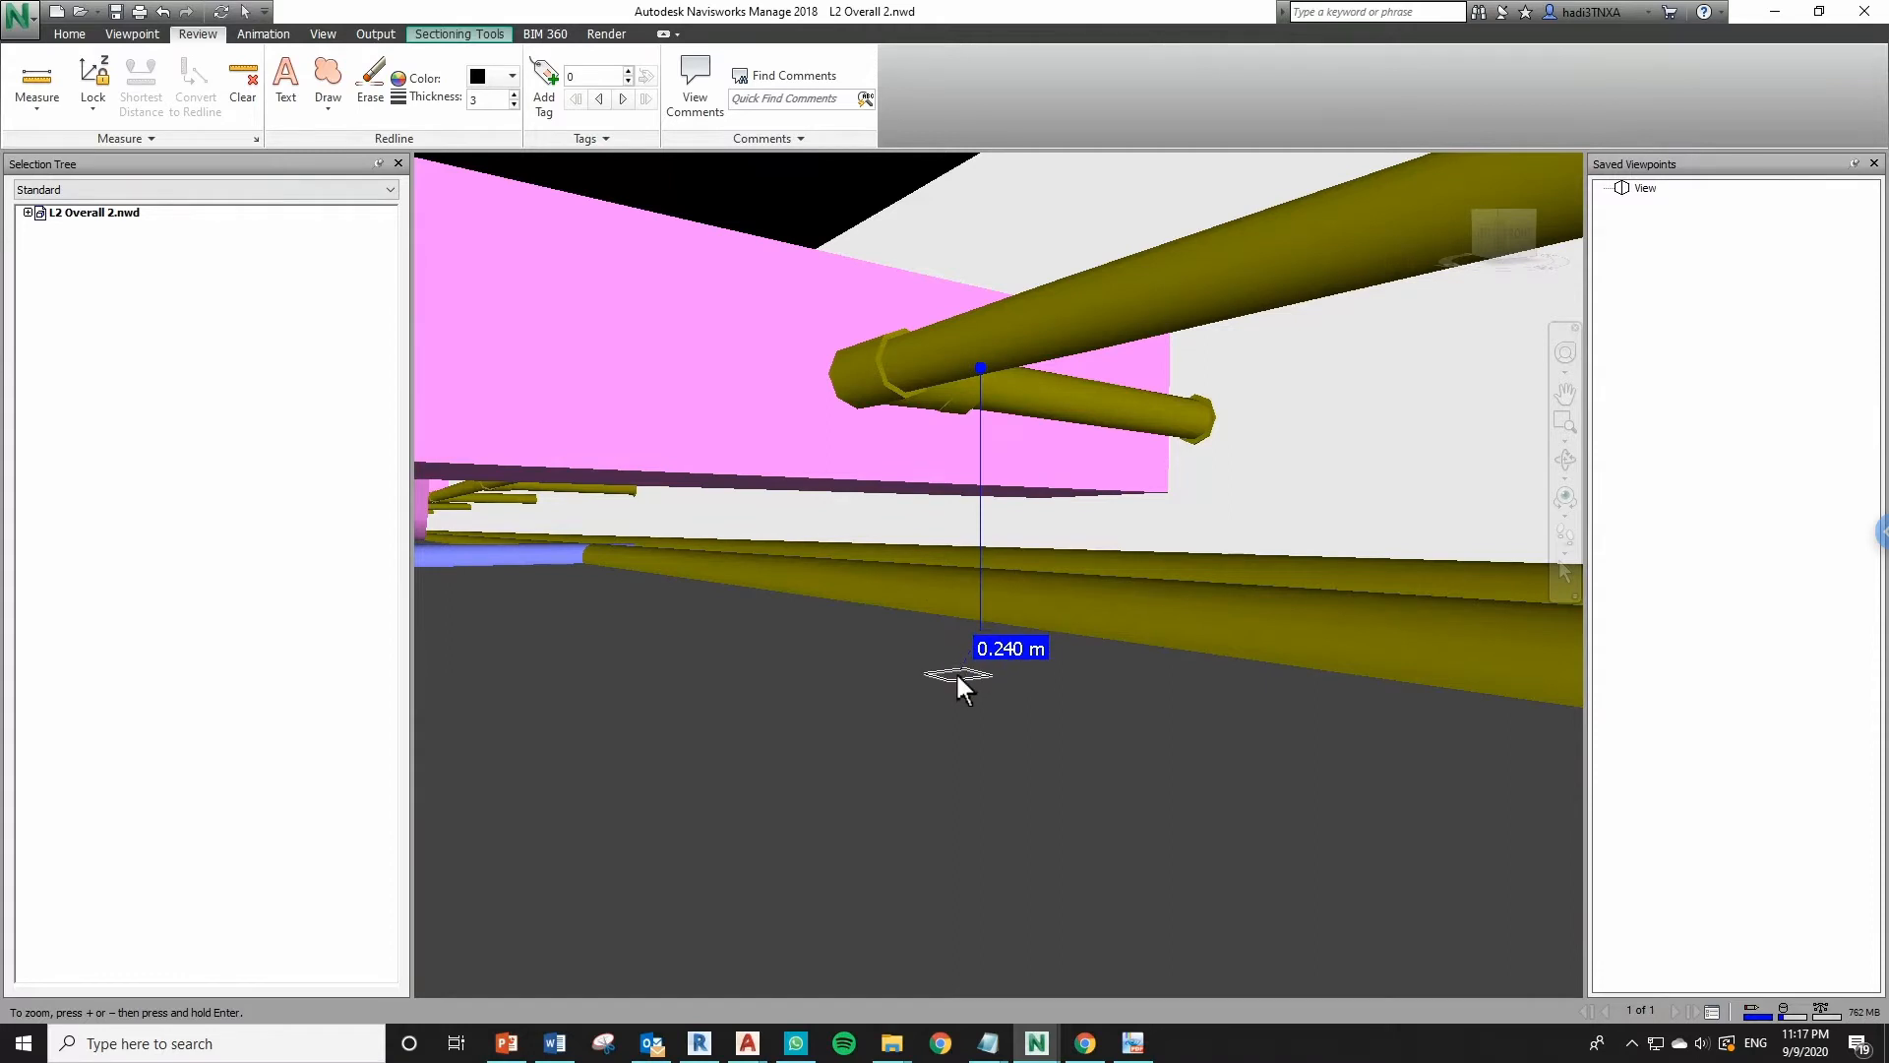
left_click(955, 671)
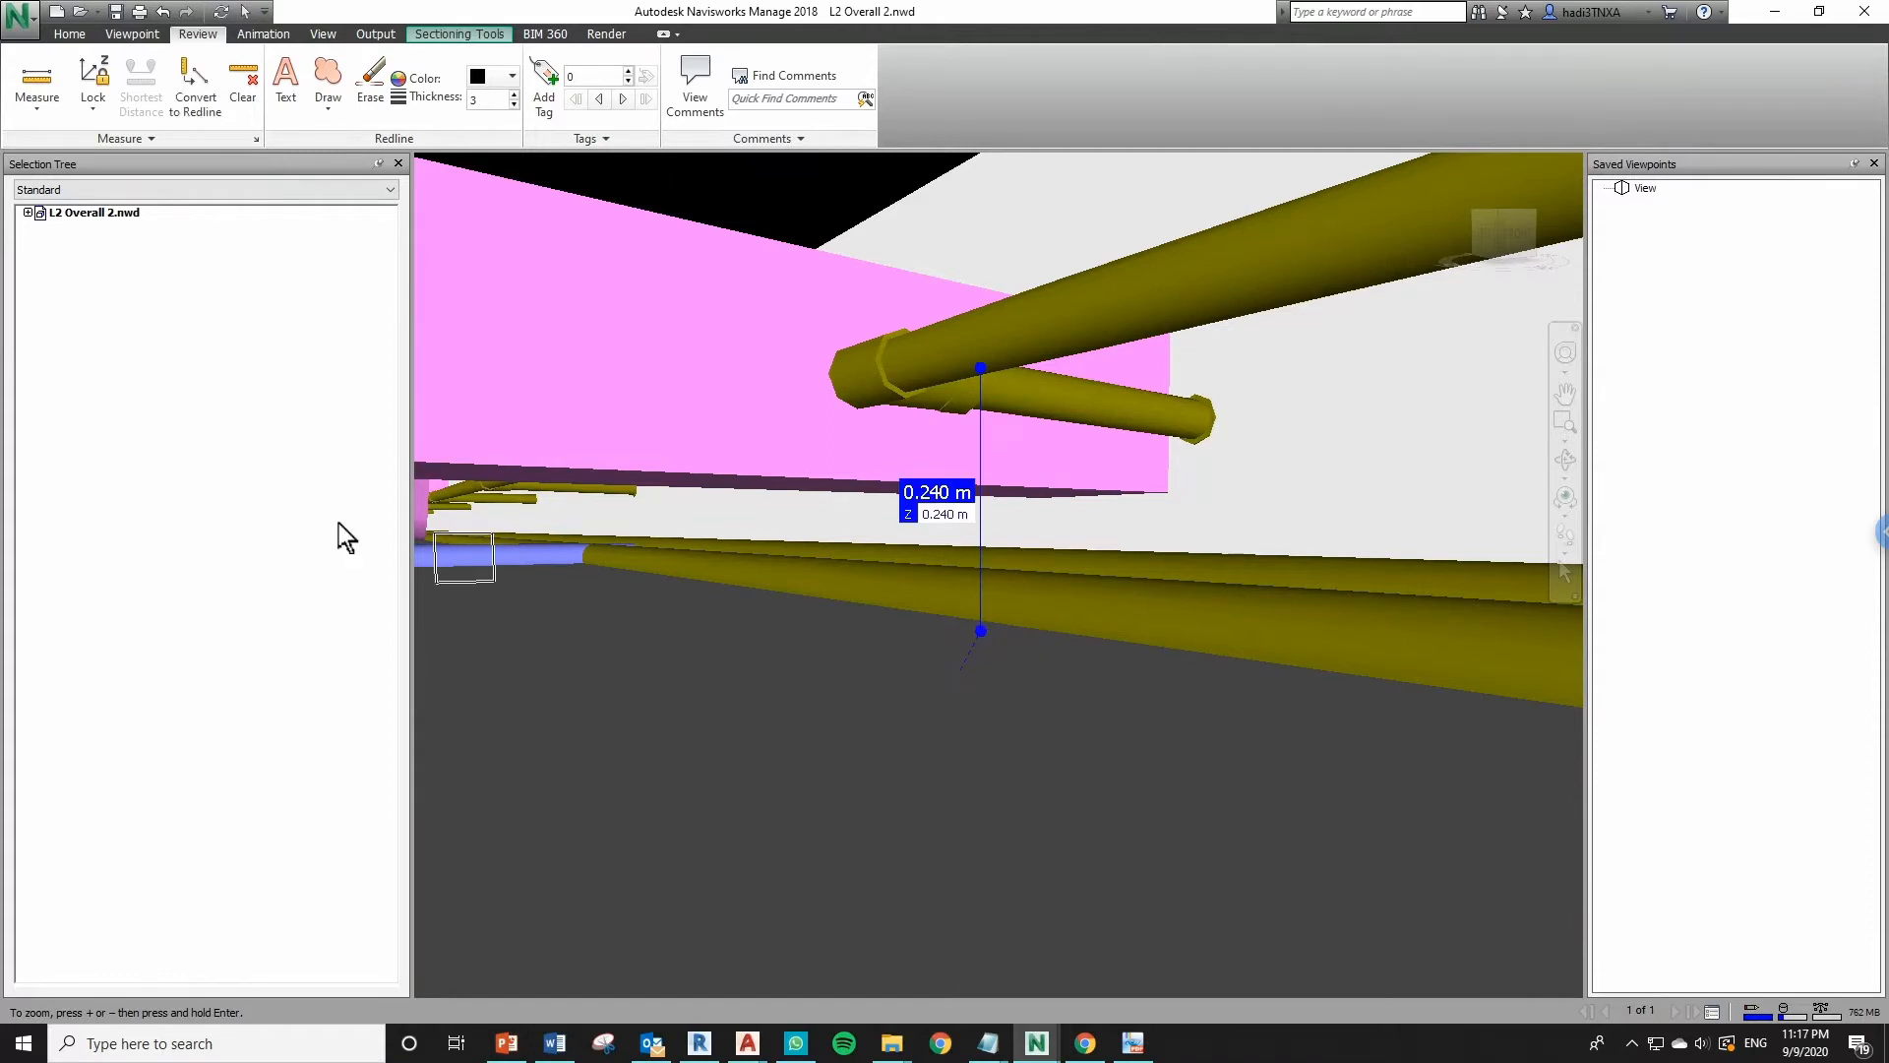
Measure the vertical clearance from the duct's underside to the dark surface, and recheck the upper pipe's clearance at two points
left_click(805, 481)
left_click(755, 611)
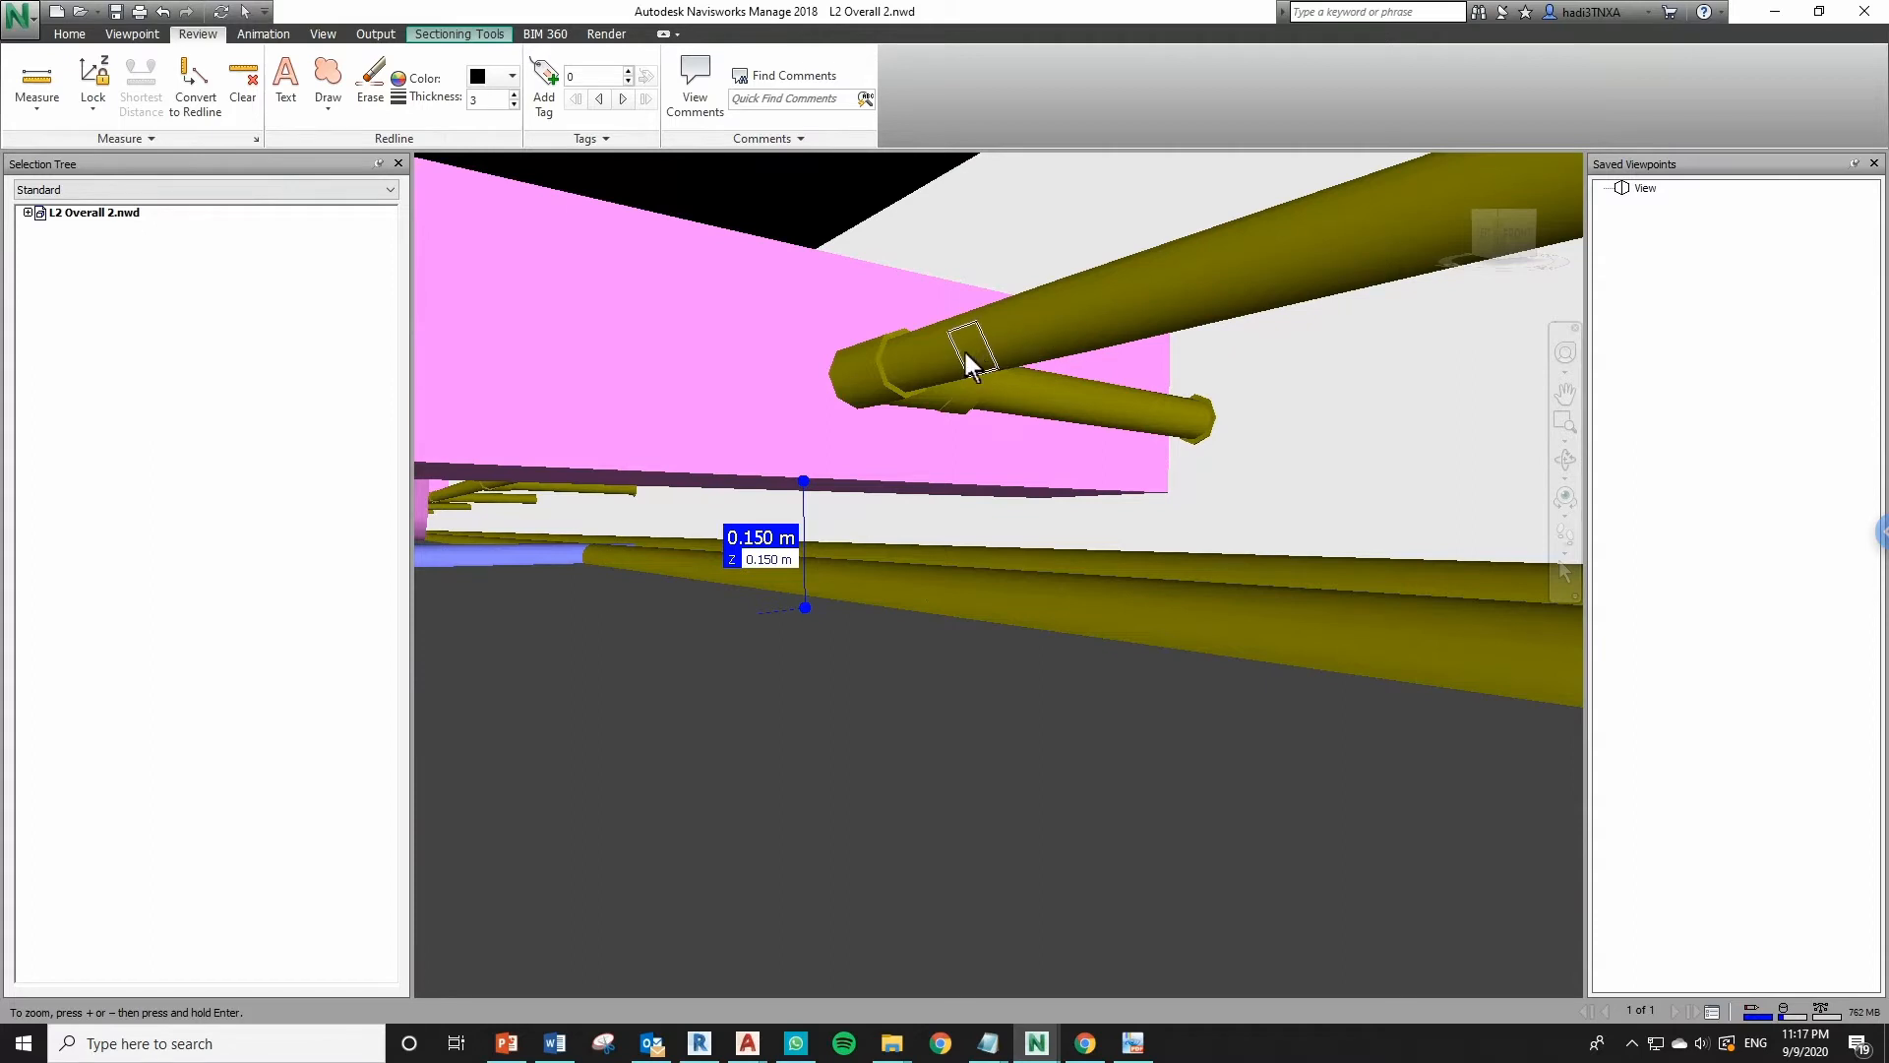
left_click(1062, 344)
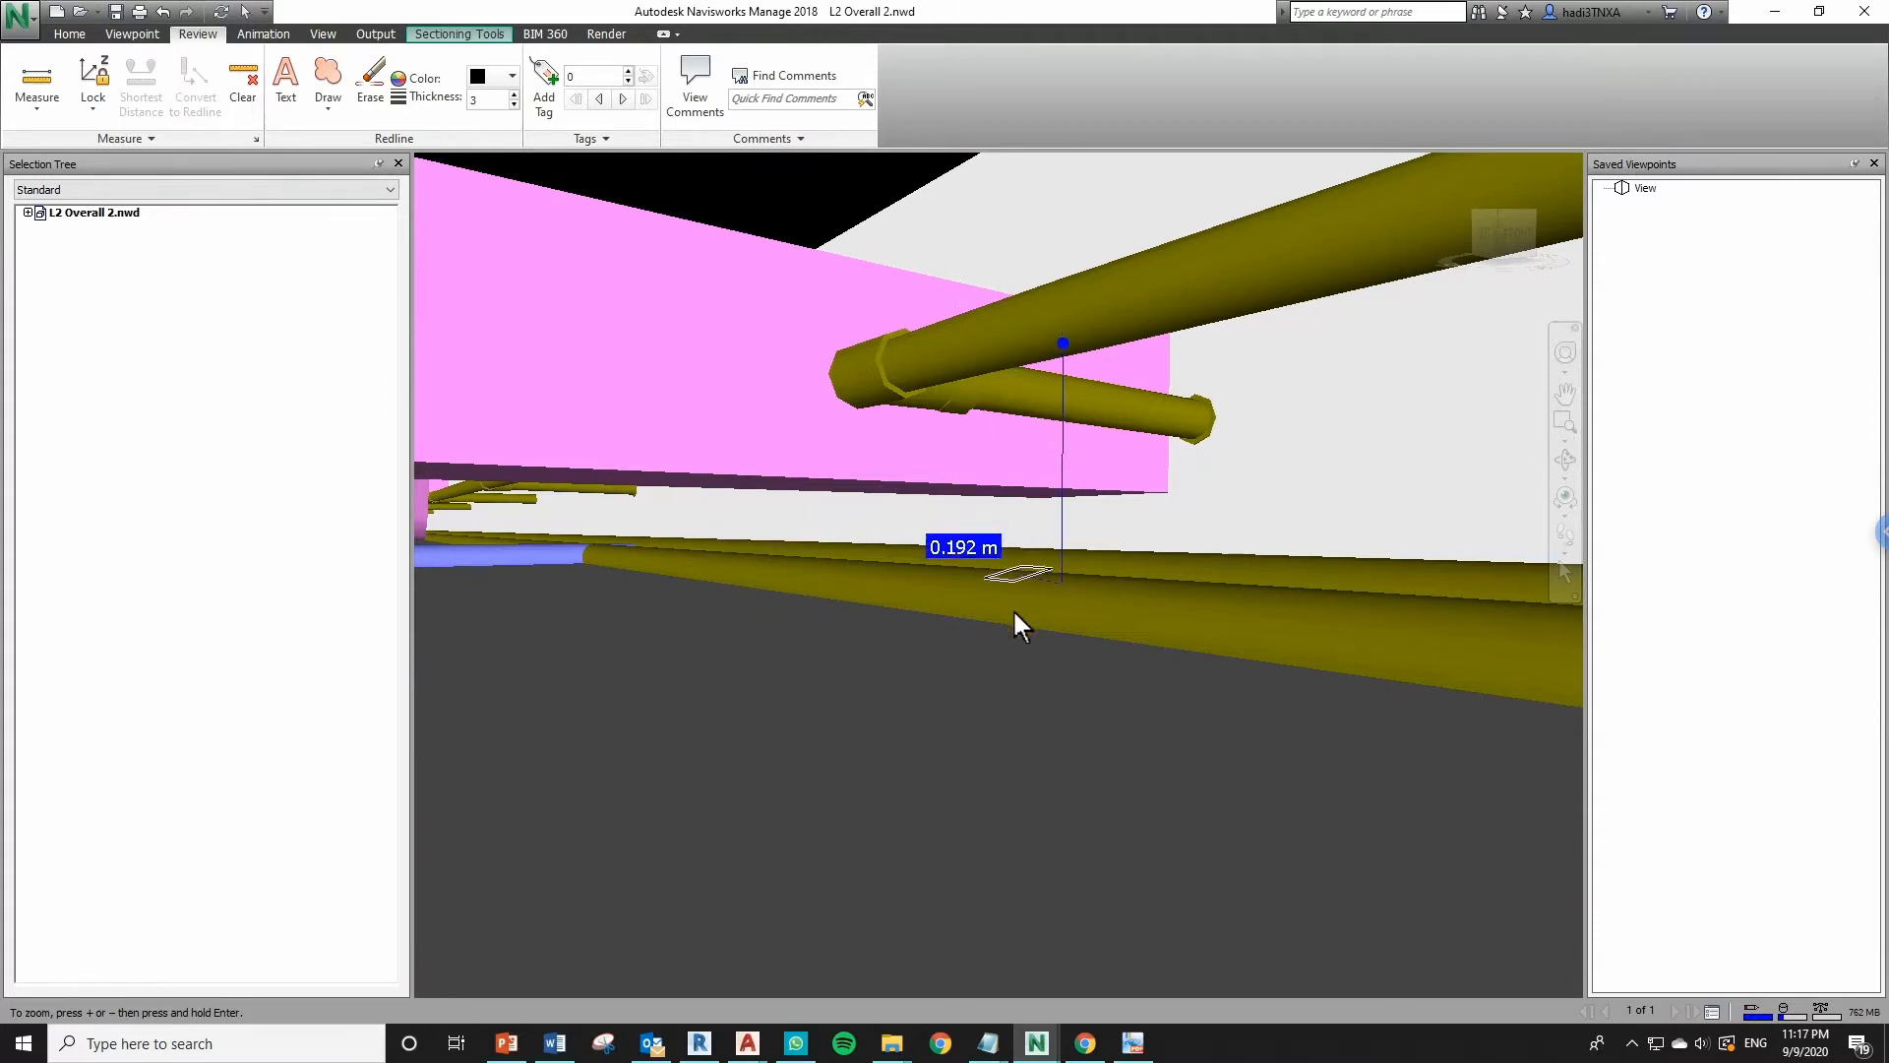
left_click(1013, 647)
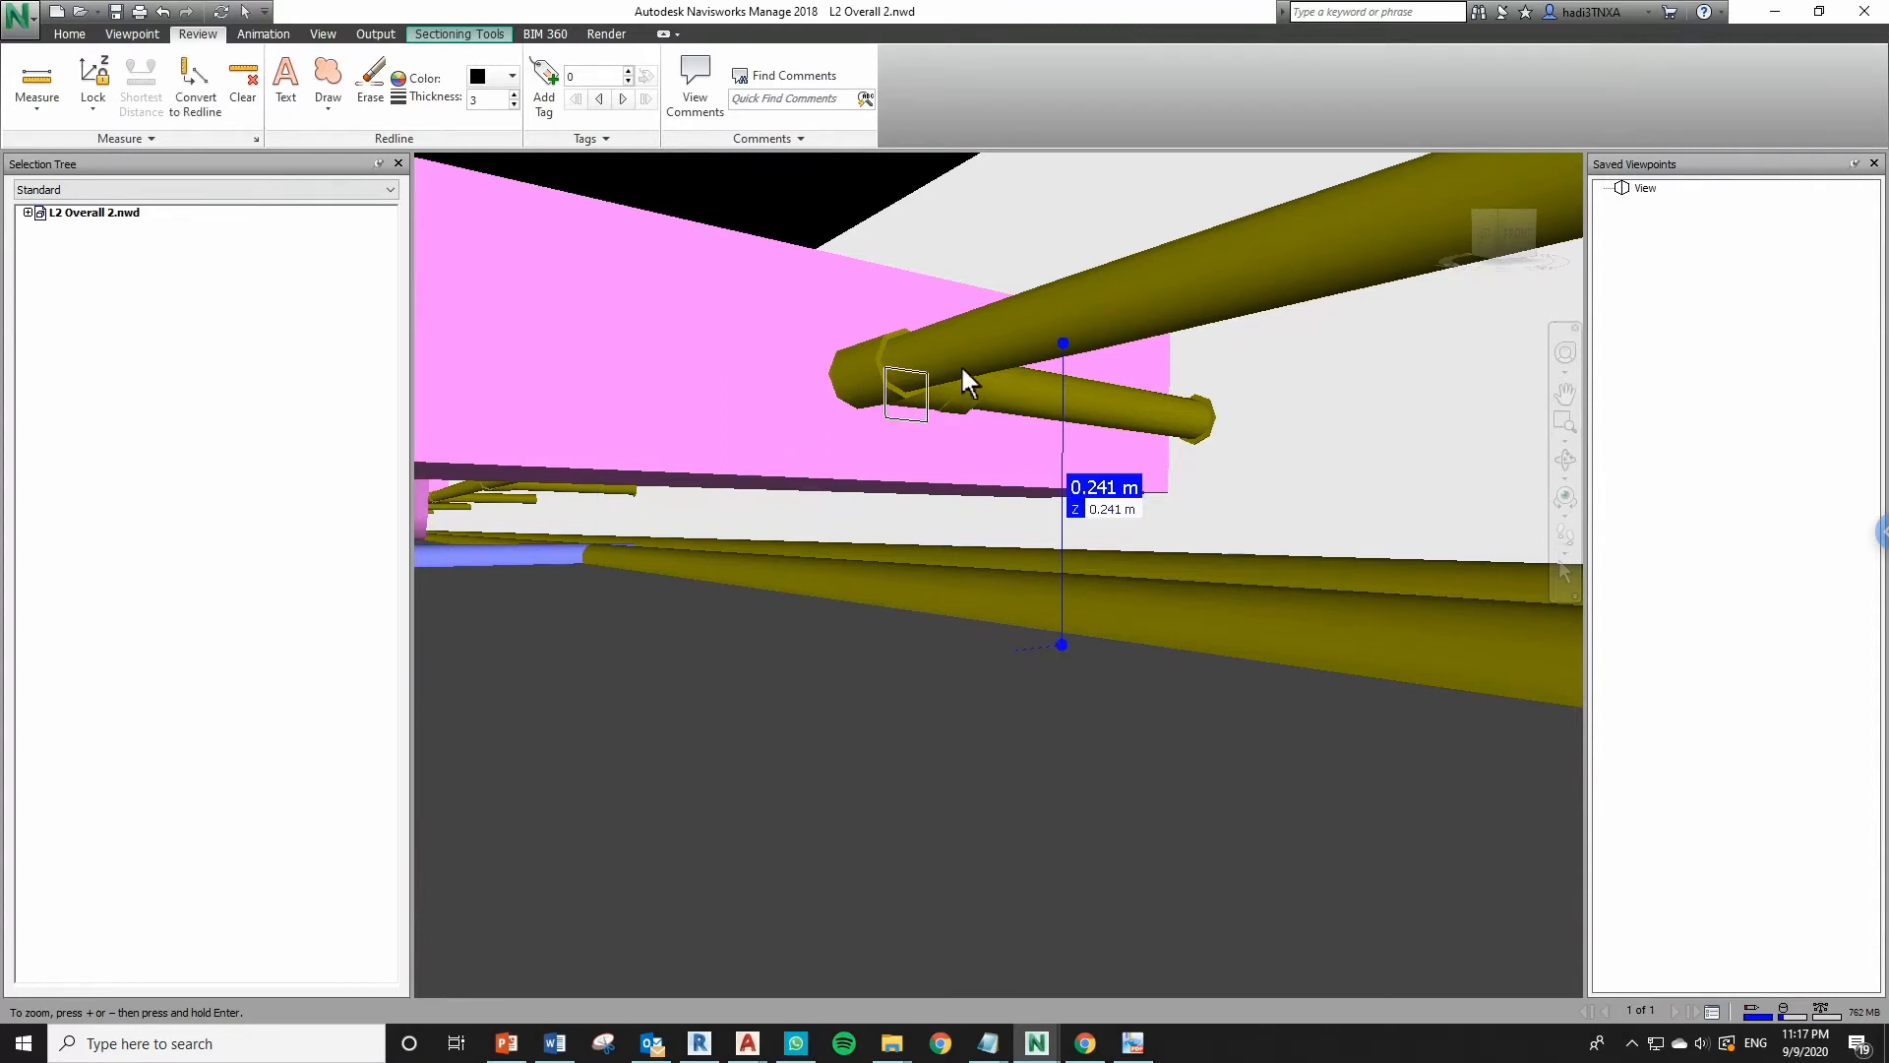
left_click(1008, 365)
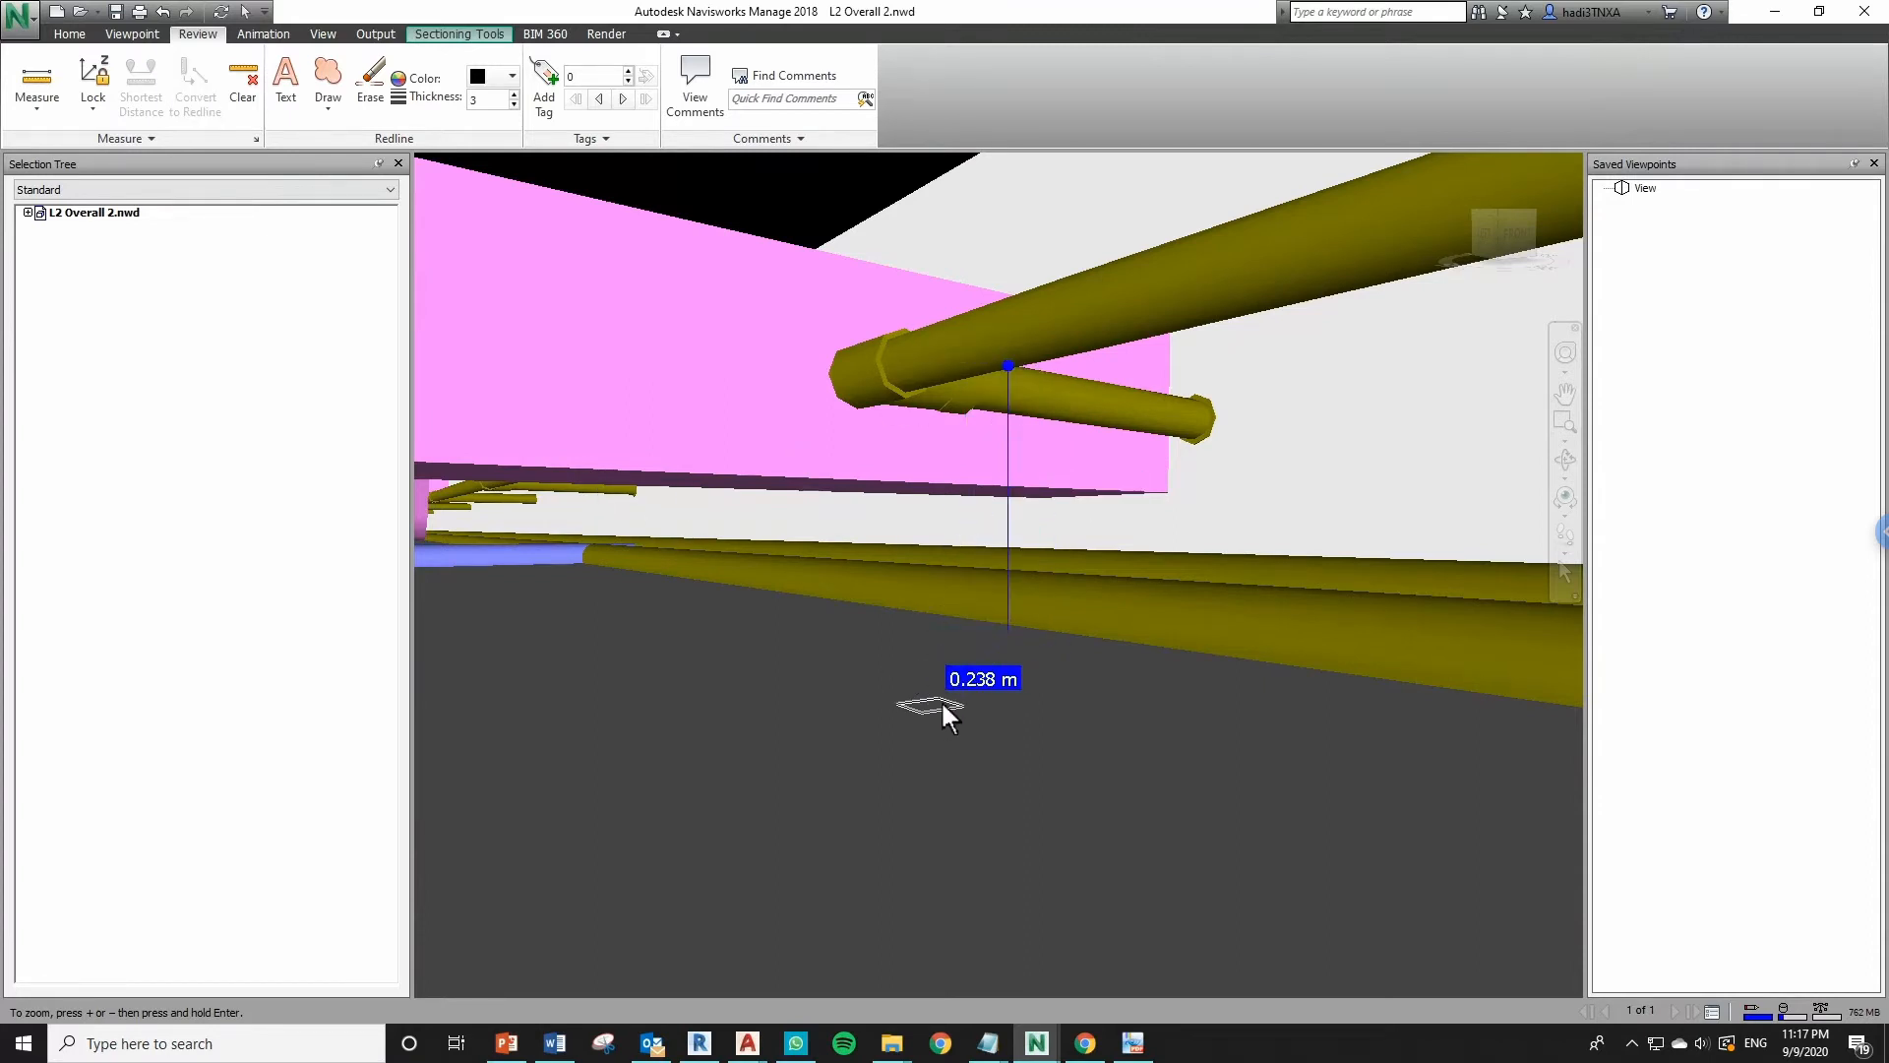
left_click(951, 675)
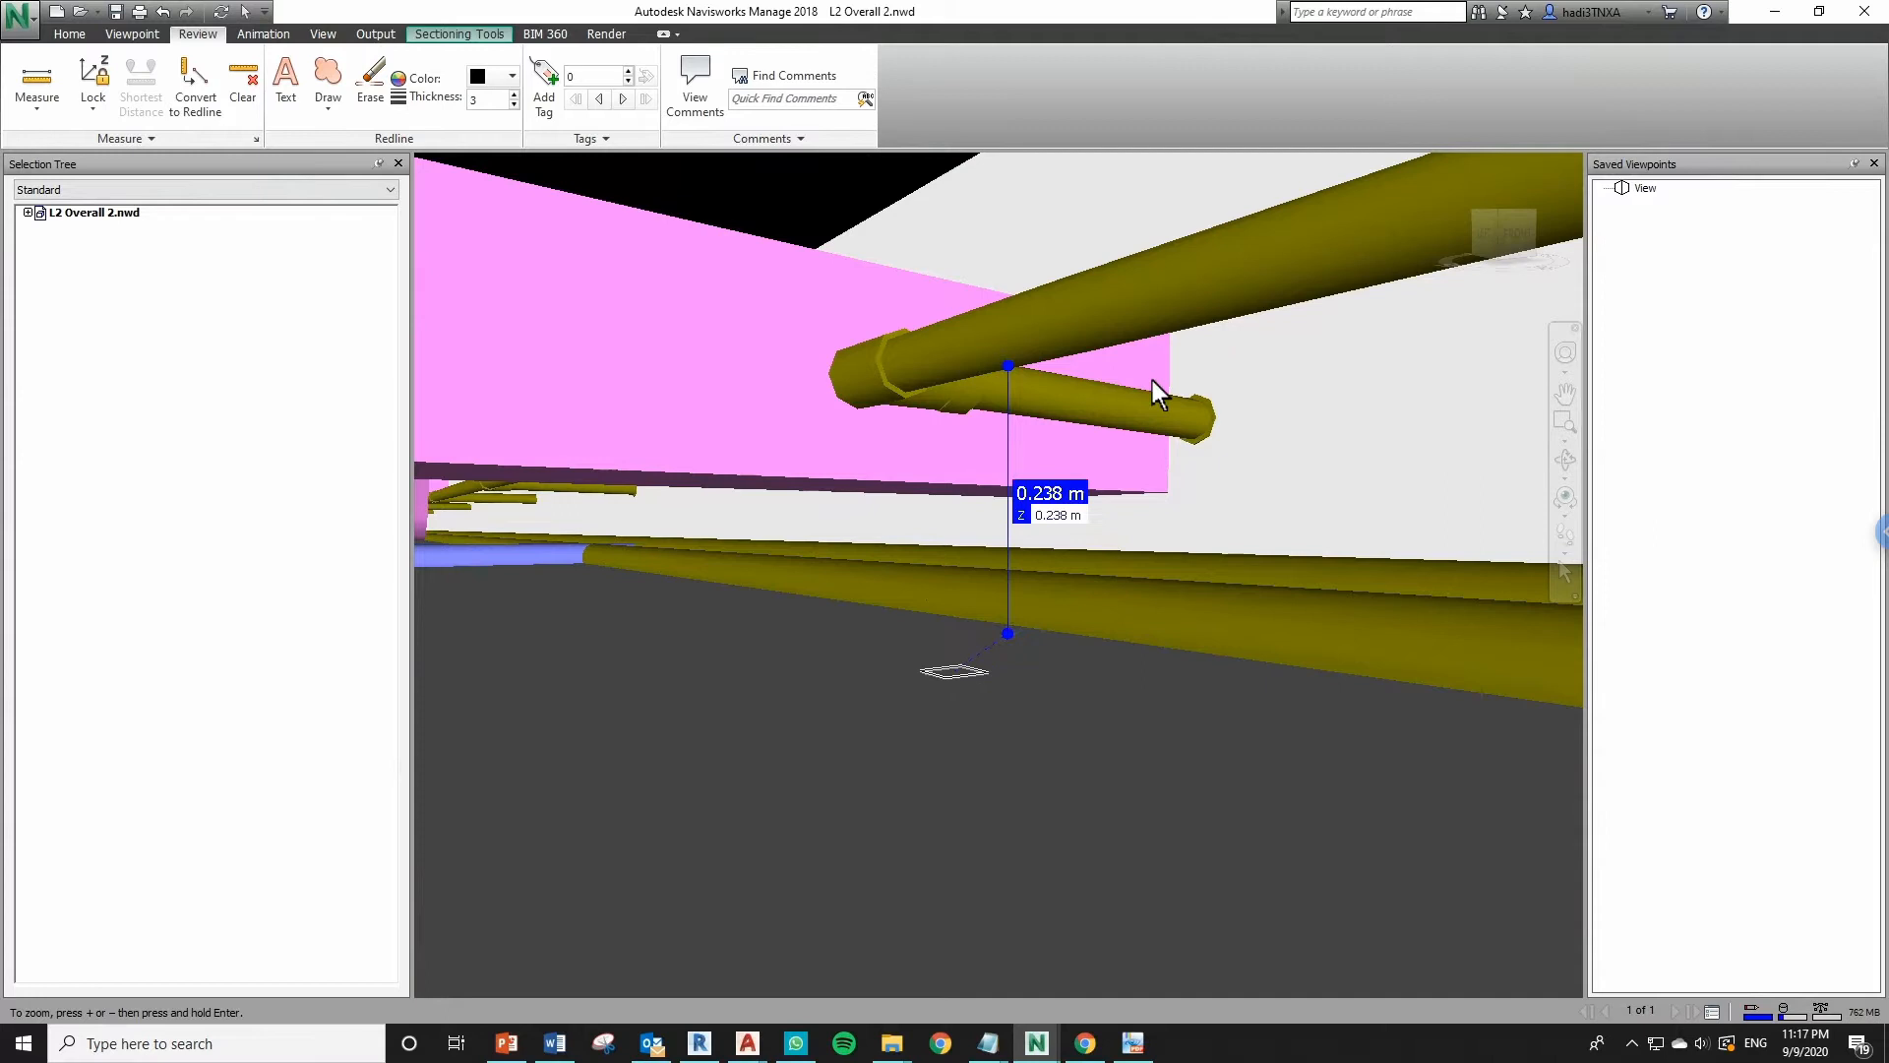
Measure the vertical distance from the upper pipe to the dark surface near the duct's end and convert it to a redline
left_click(1190, 313)
left_click(1075, 665)
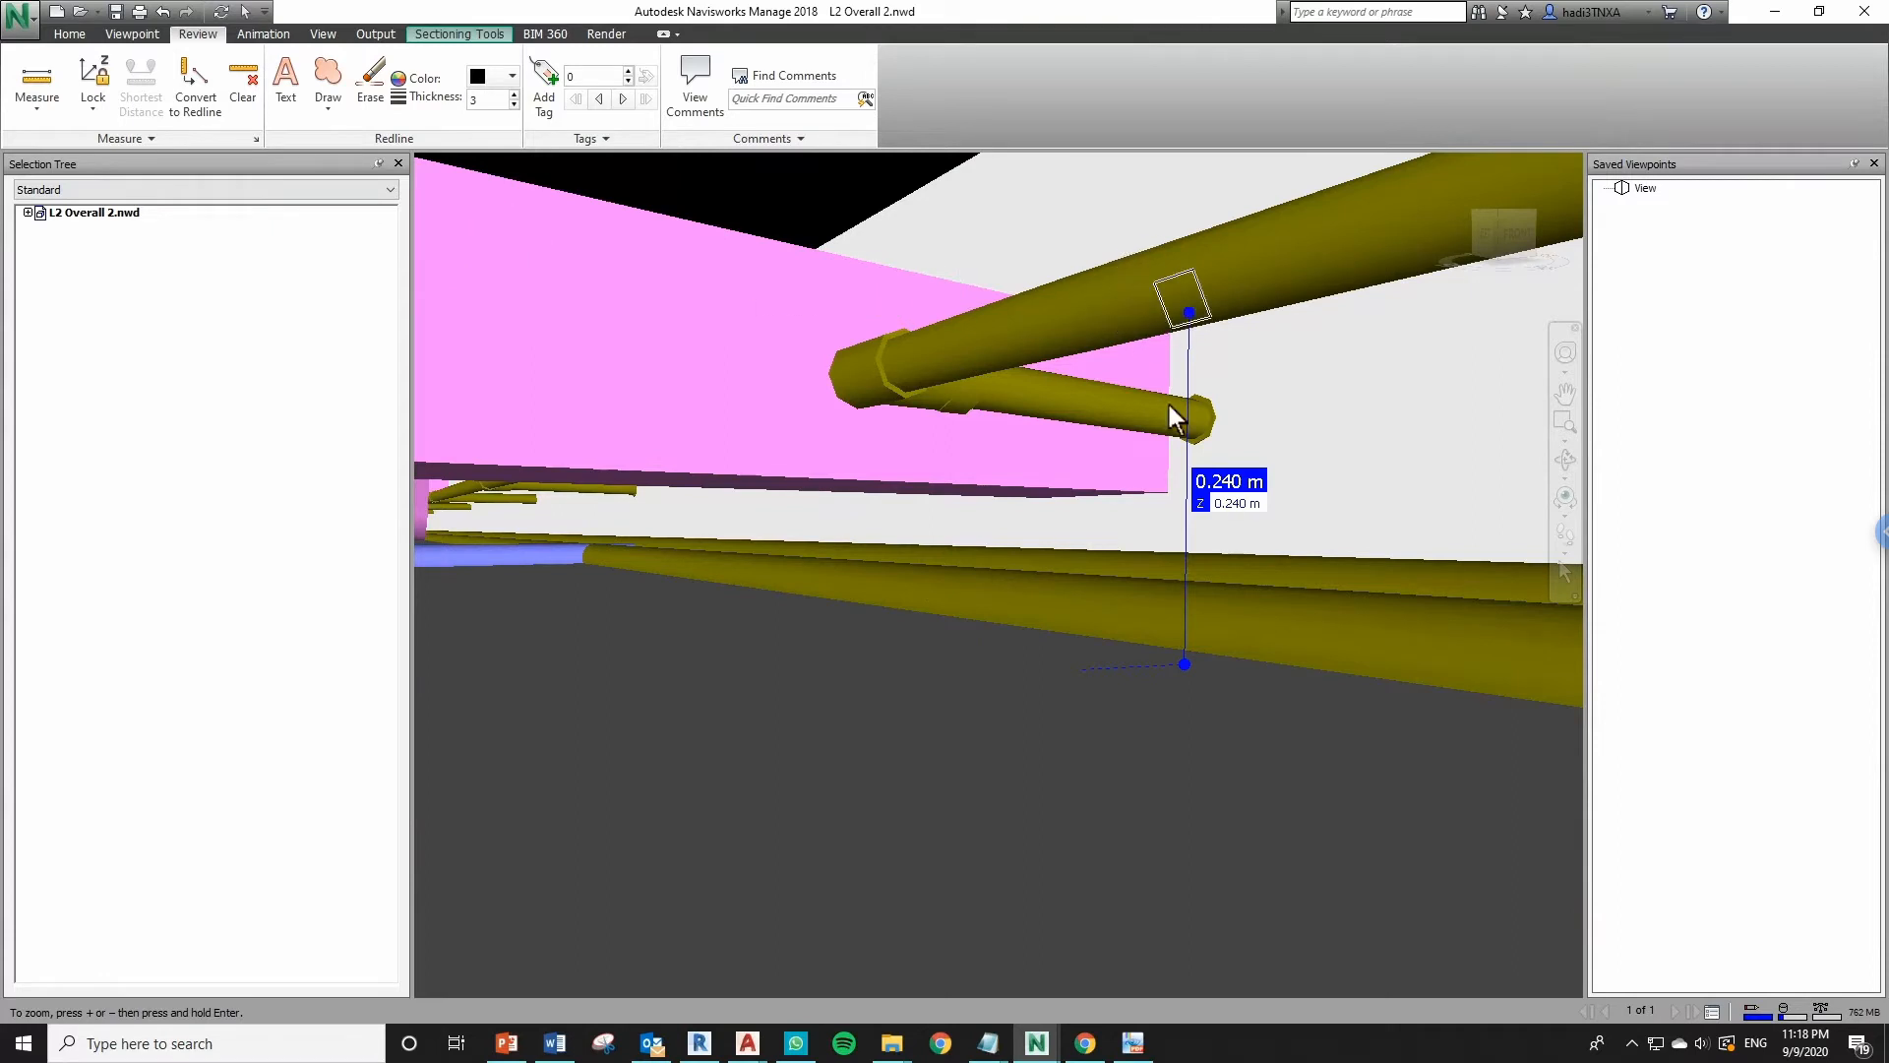
left_click(210, 111)
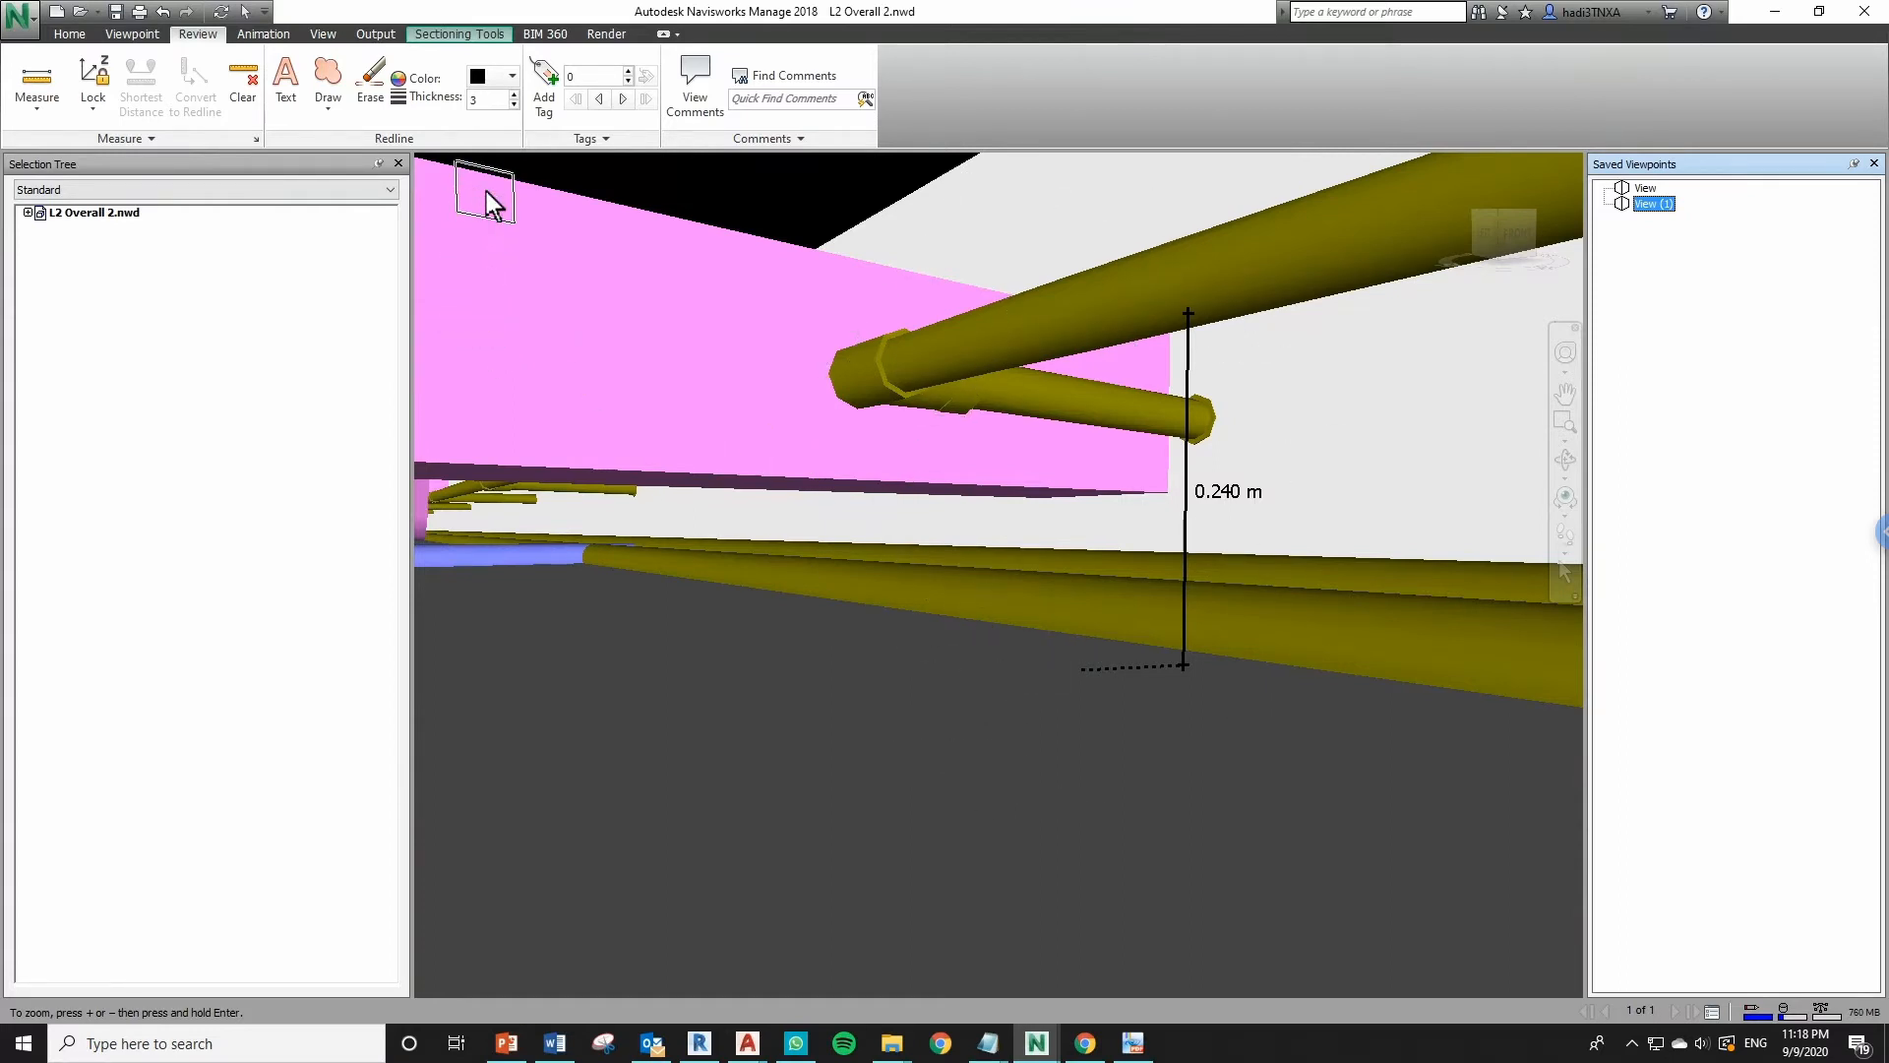
Set the redline color to red, measure the clearance below the duct's underside, and convert that measurement to a redline
left_click(508, 76)
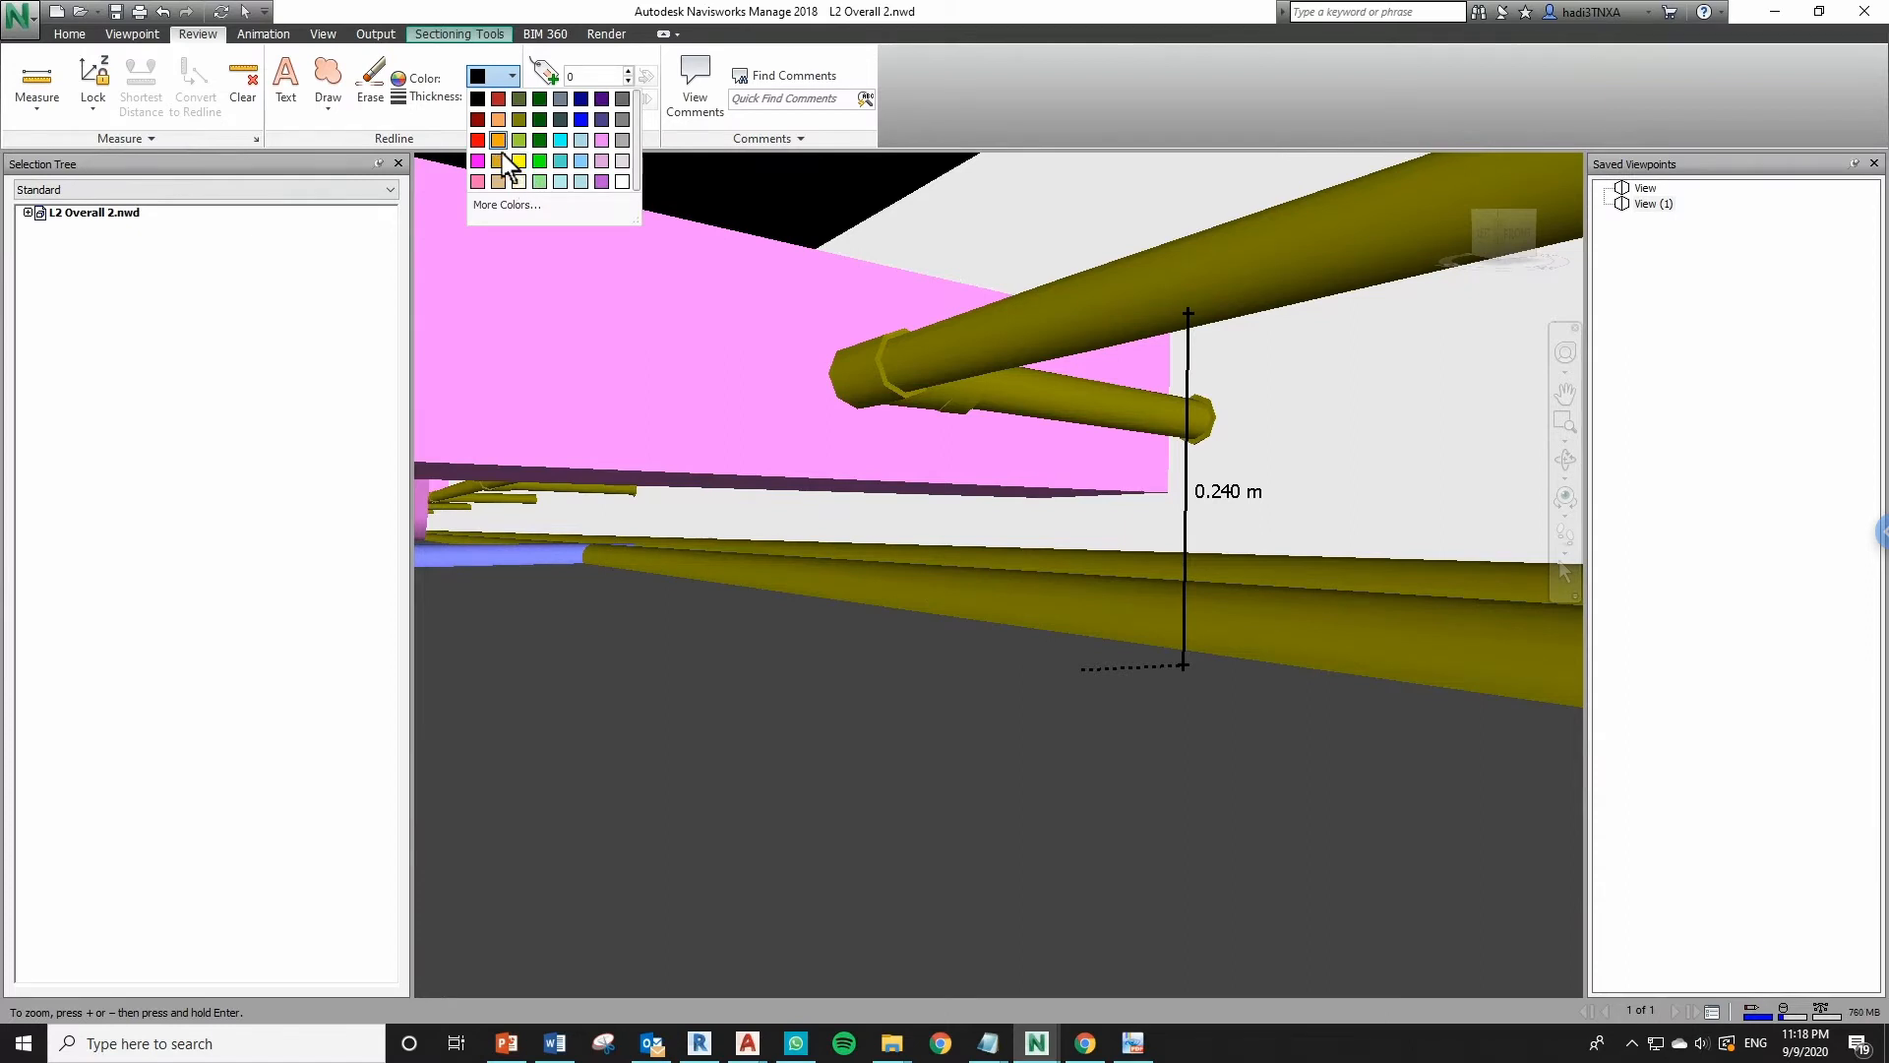
left_click(479, 141)
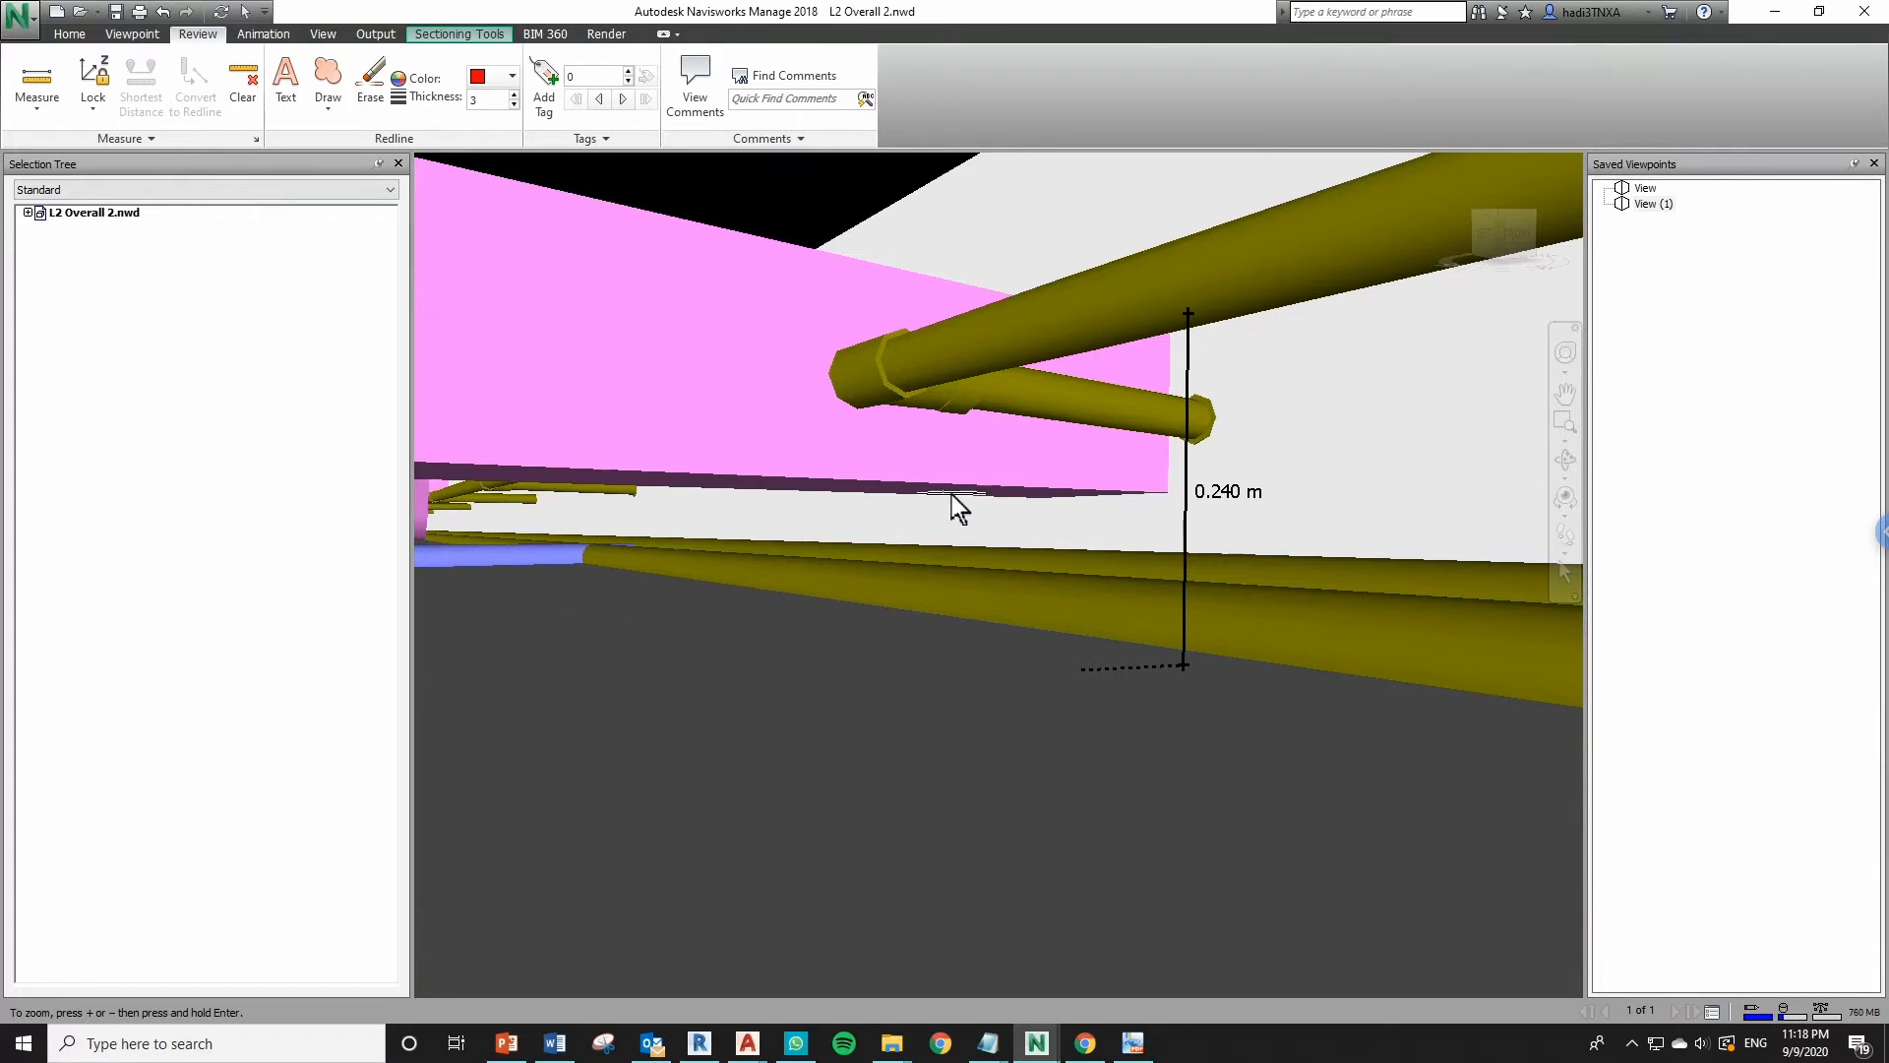
left_click(735, 480)
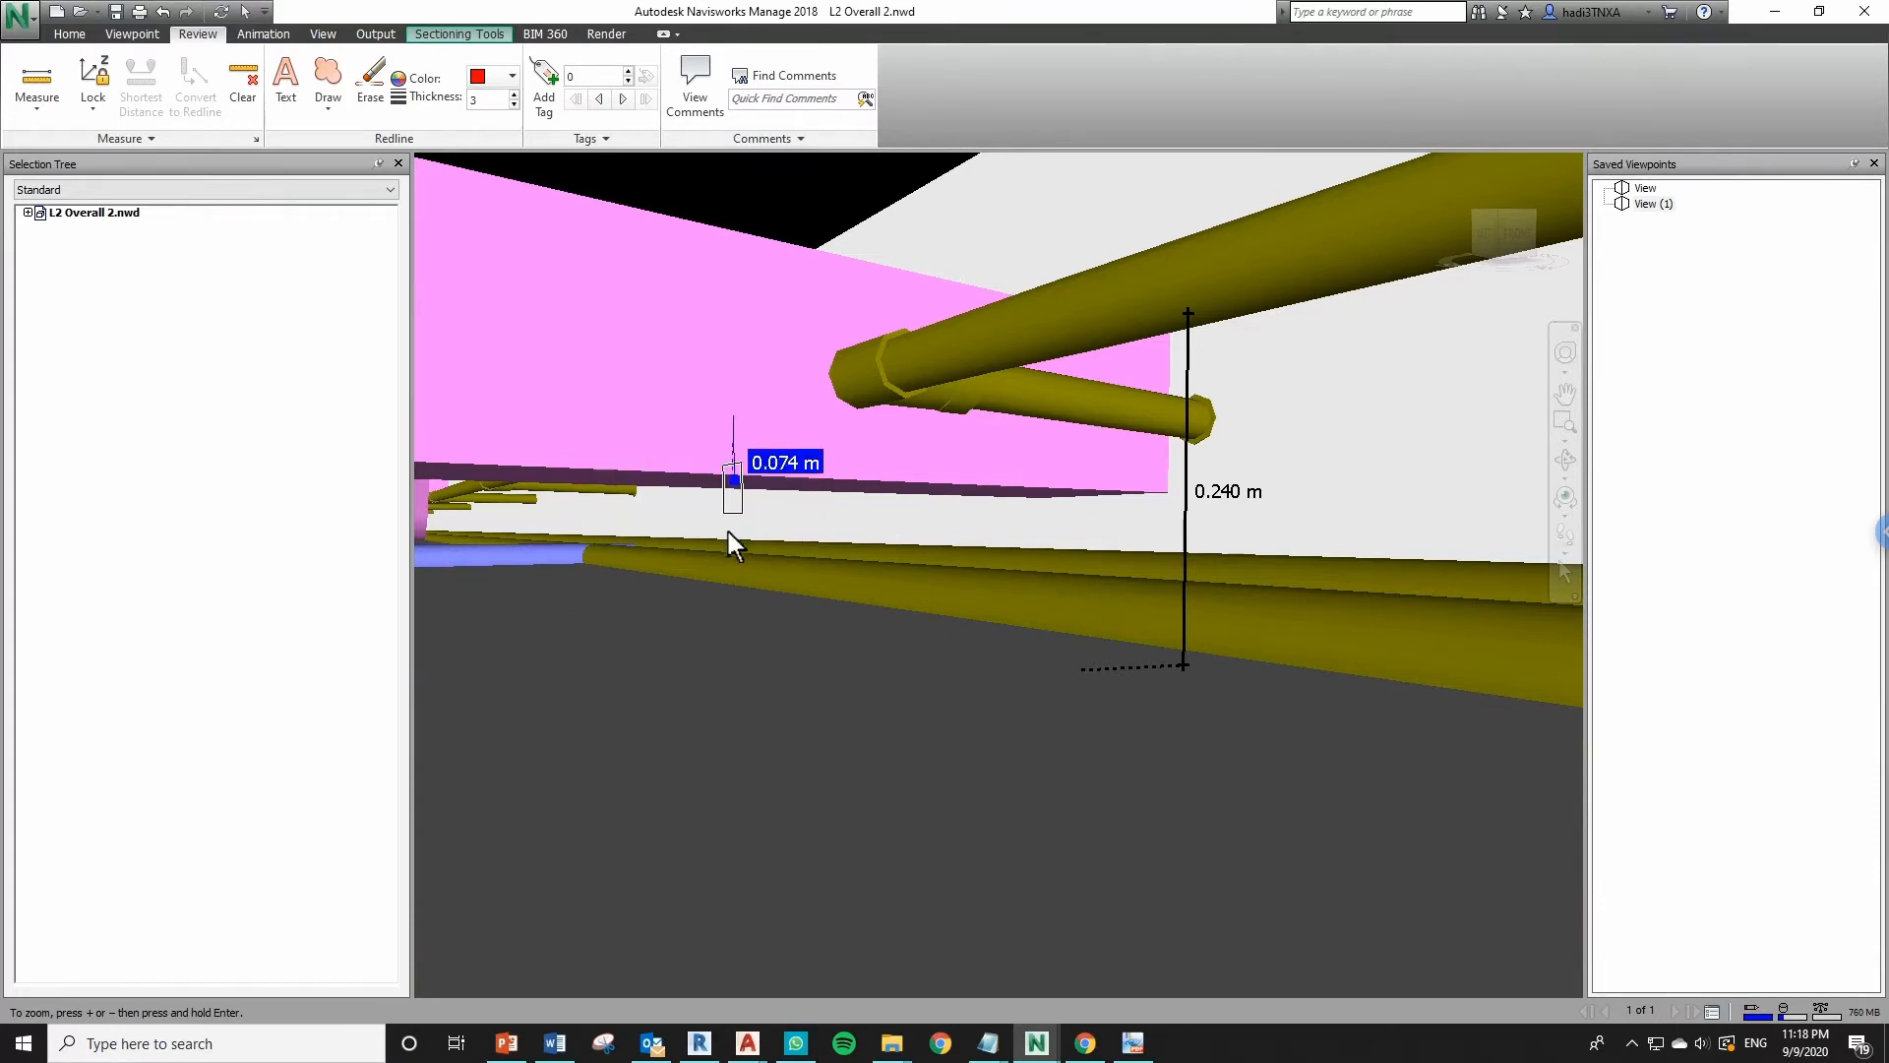
left_click(719, 612)
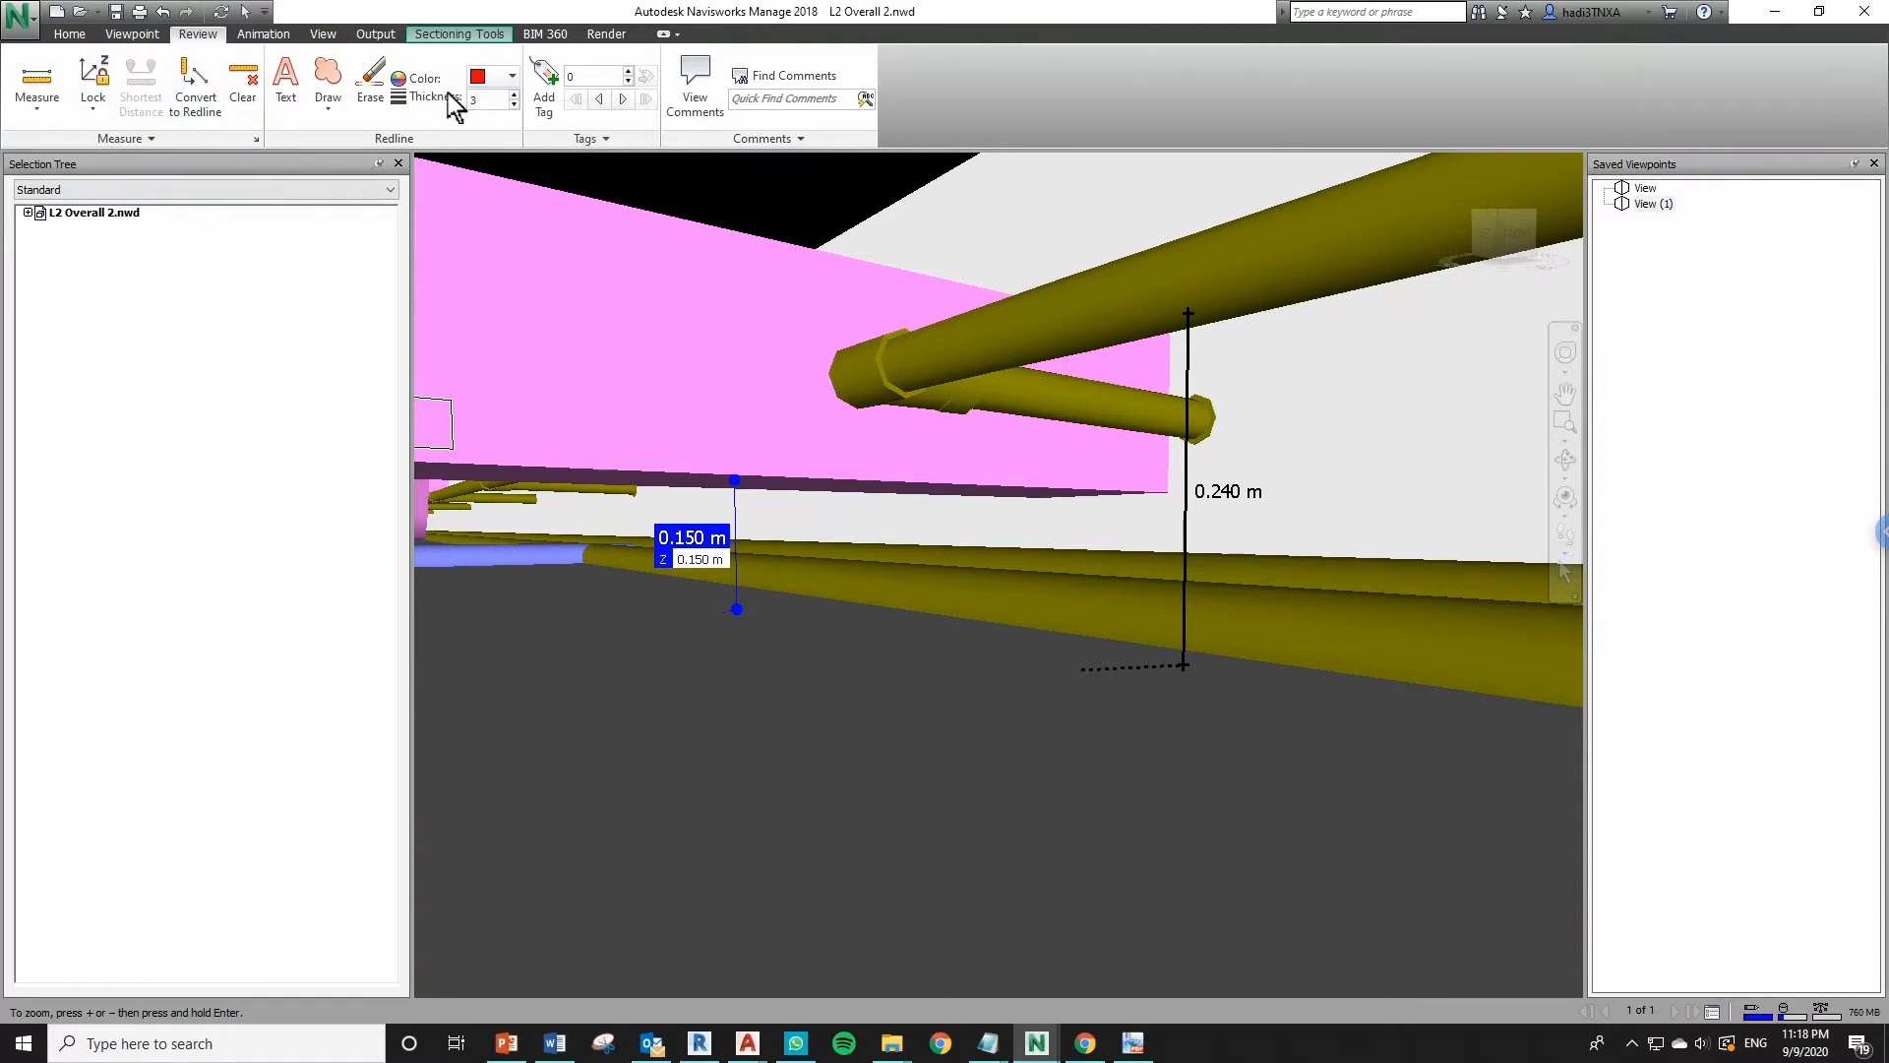
left_click(203, 115)
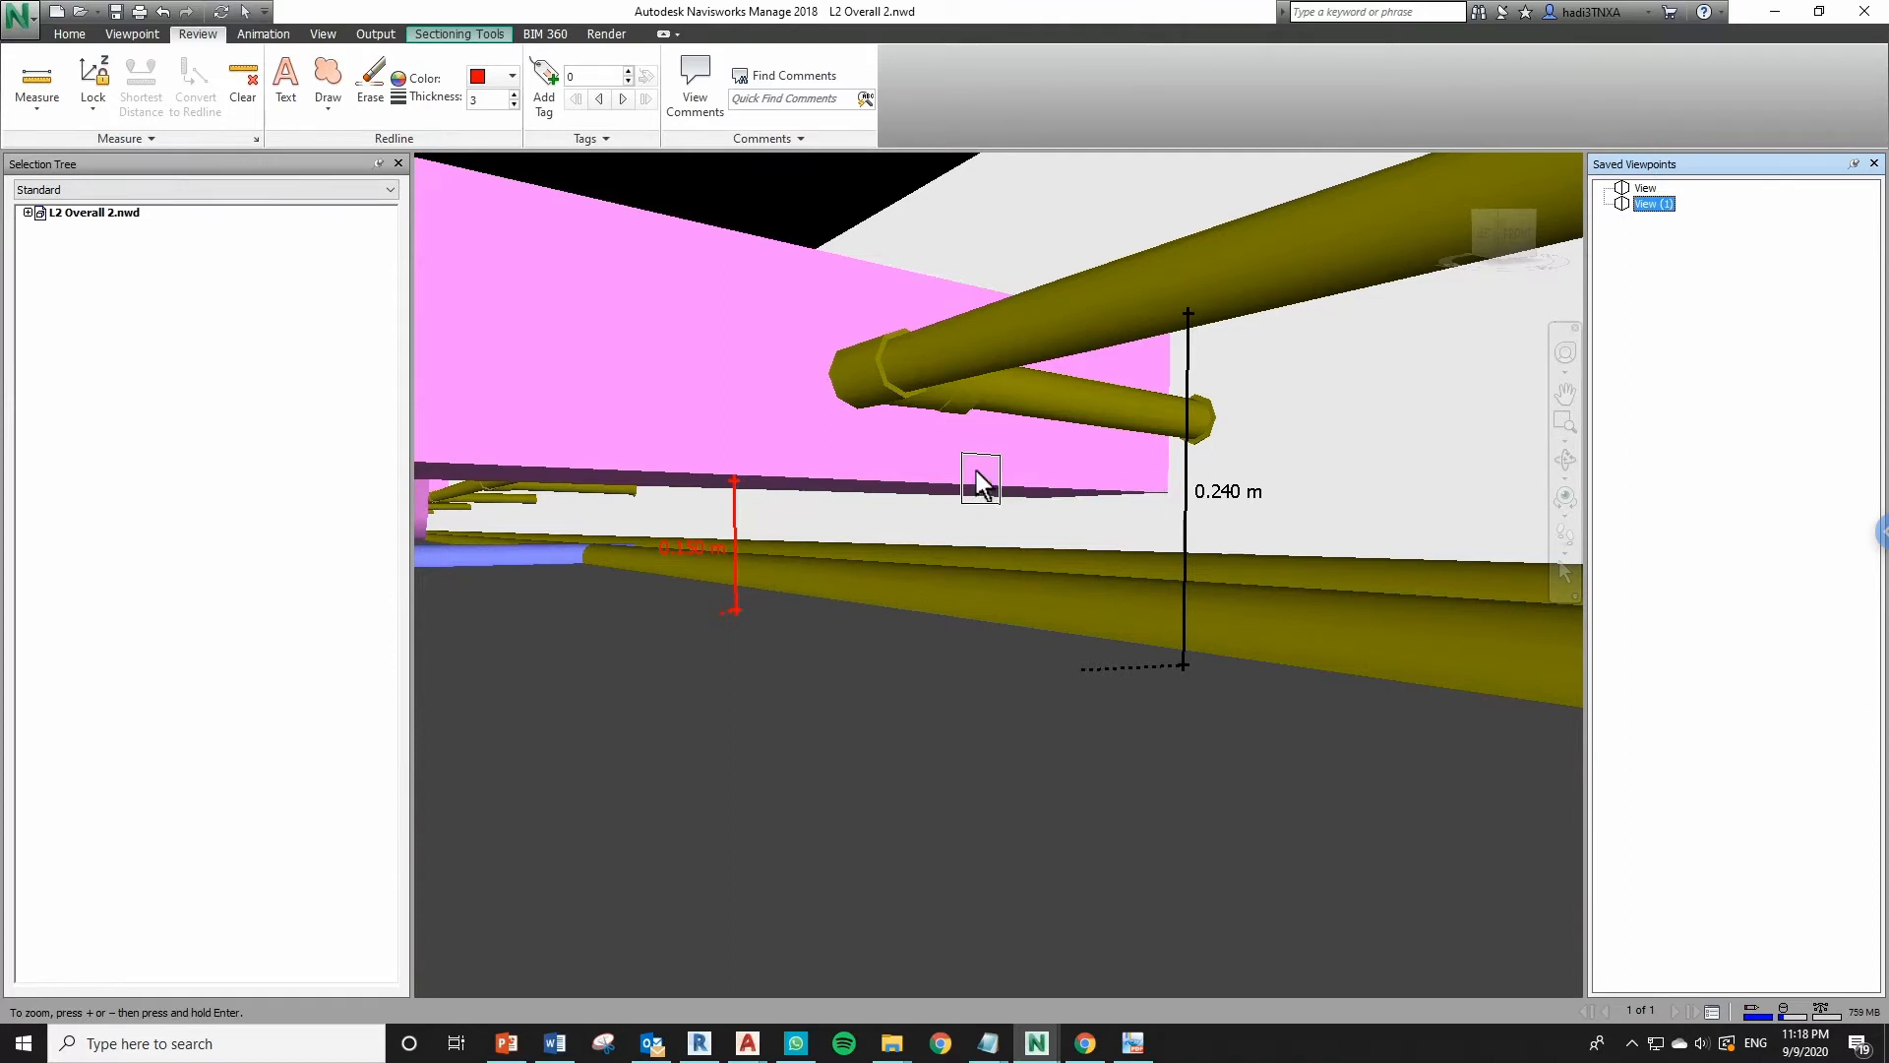
Add the redline text "Pipe to be lowered by 100mm" on the pink duct's side face
left_click(287, 84)
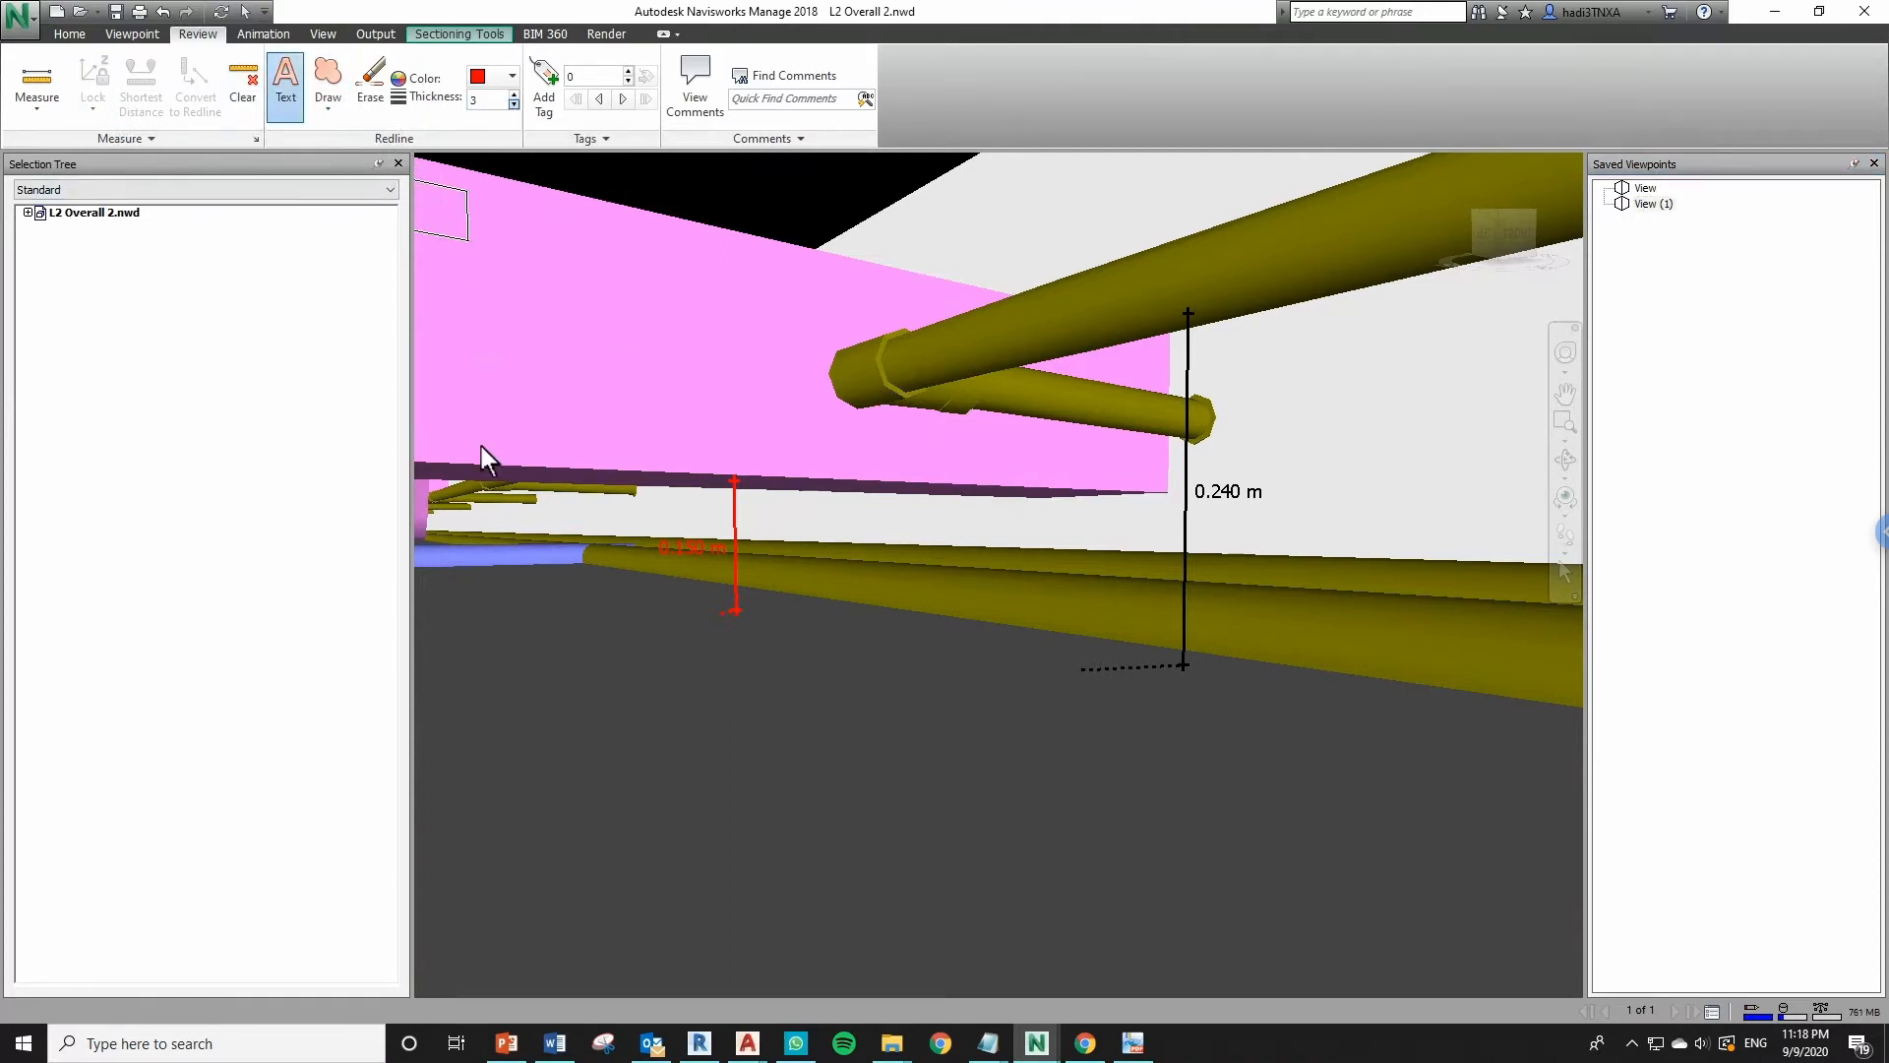
left_click(441, 316)
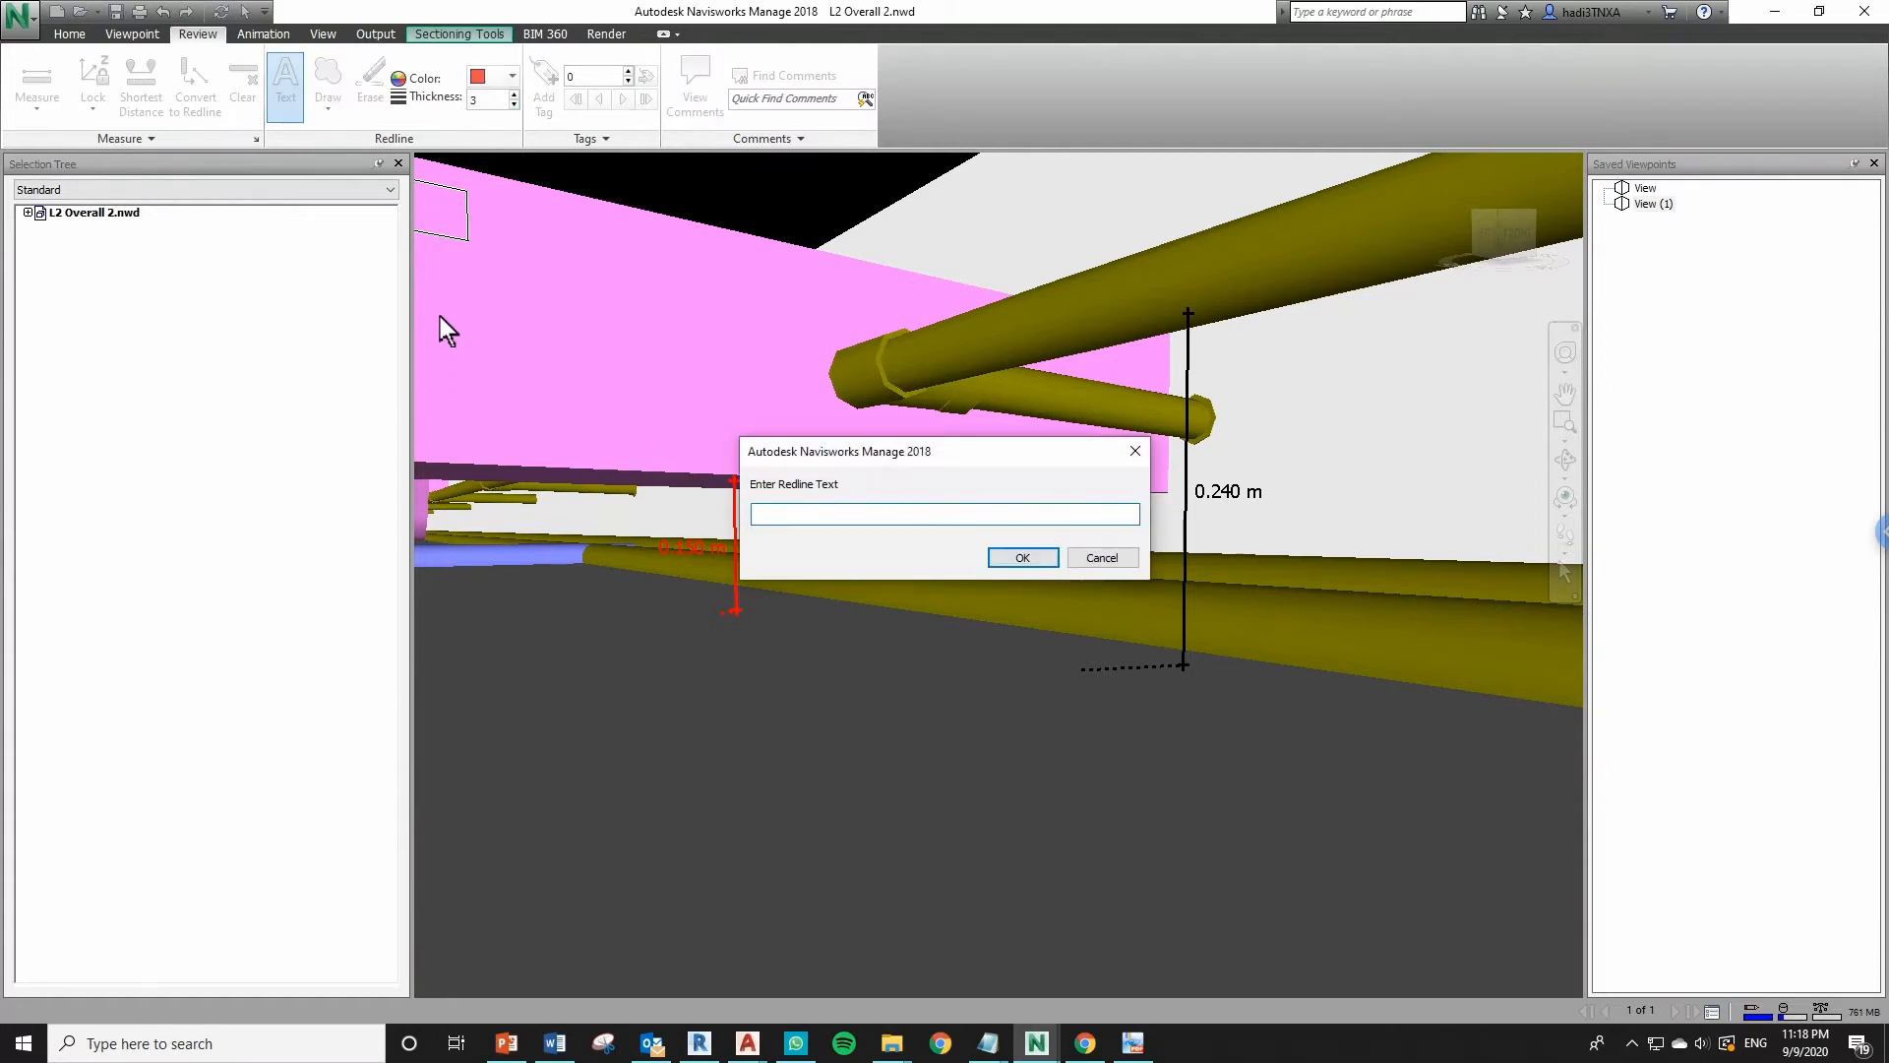
type("Pipe to be lowered by 100mm")
key("Return")
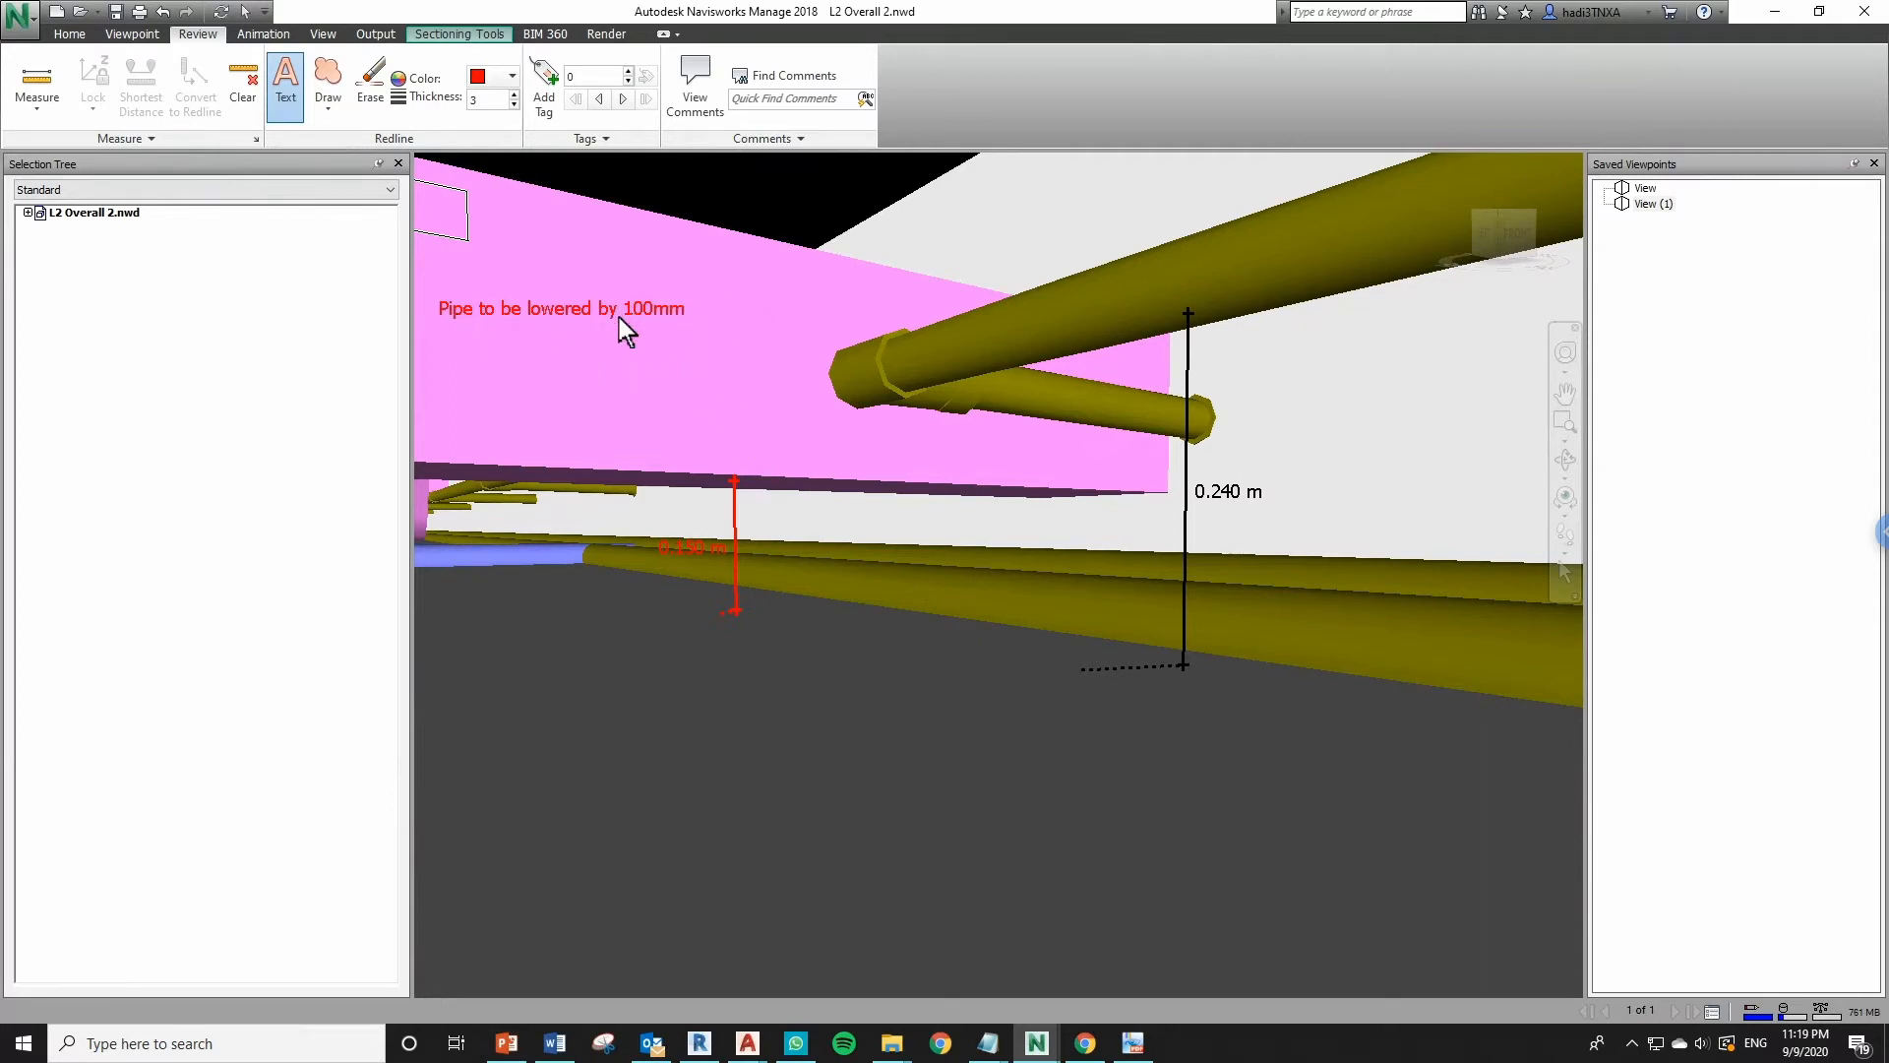
Tag the olive pipe's elbow with the comment "Company A to move down Plumbing pipe by 100mm", keeping the status New
left_click(542, 102)
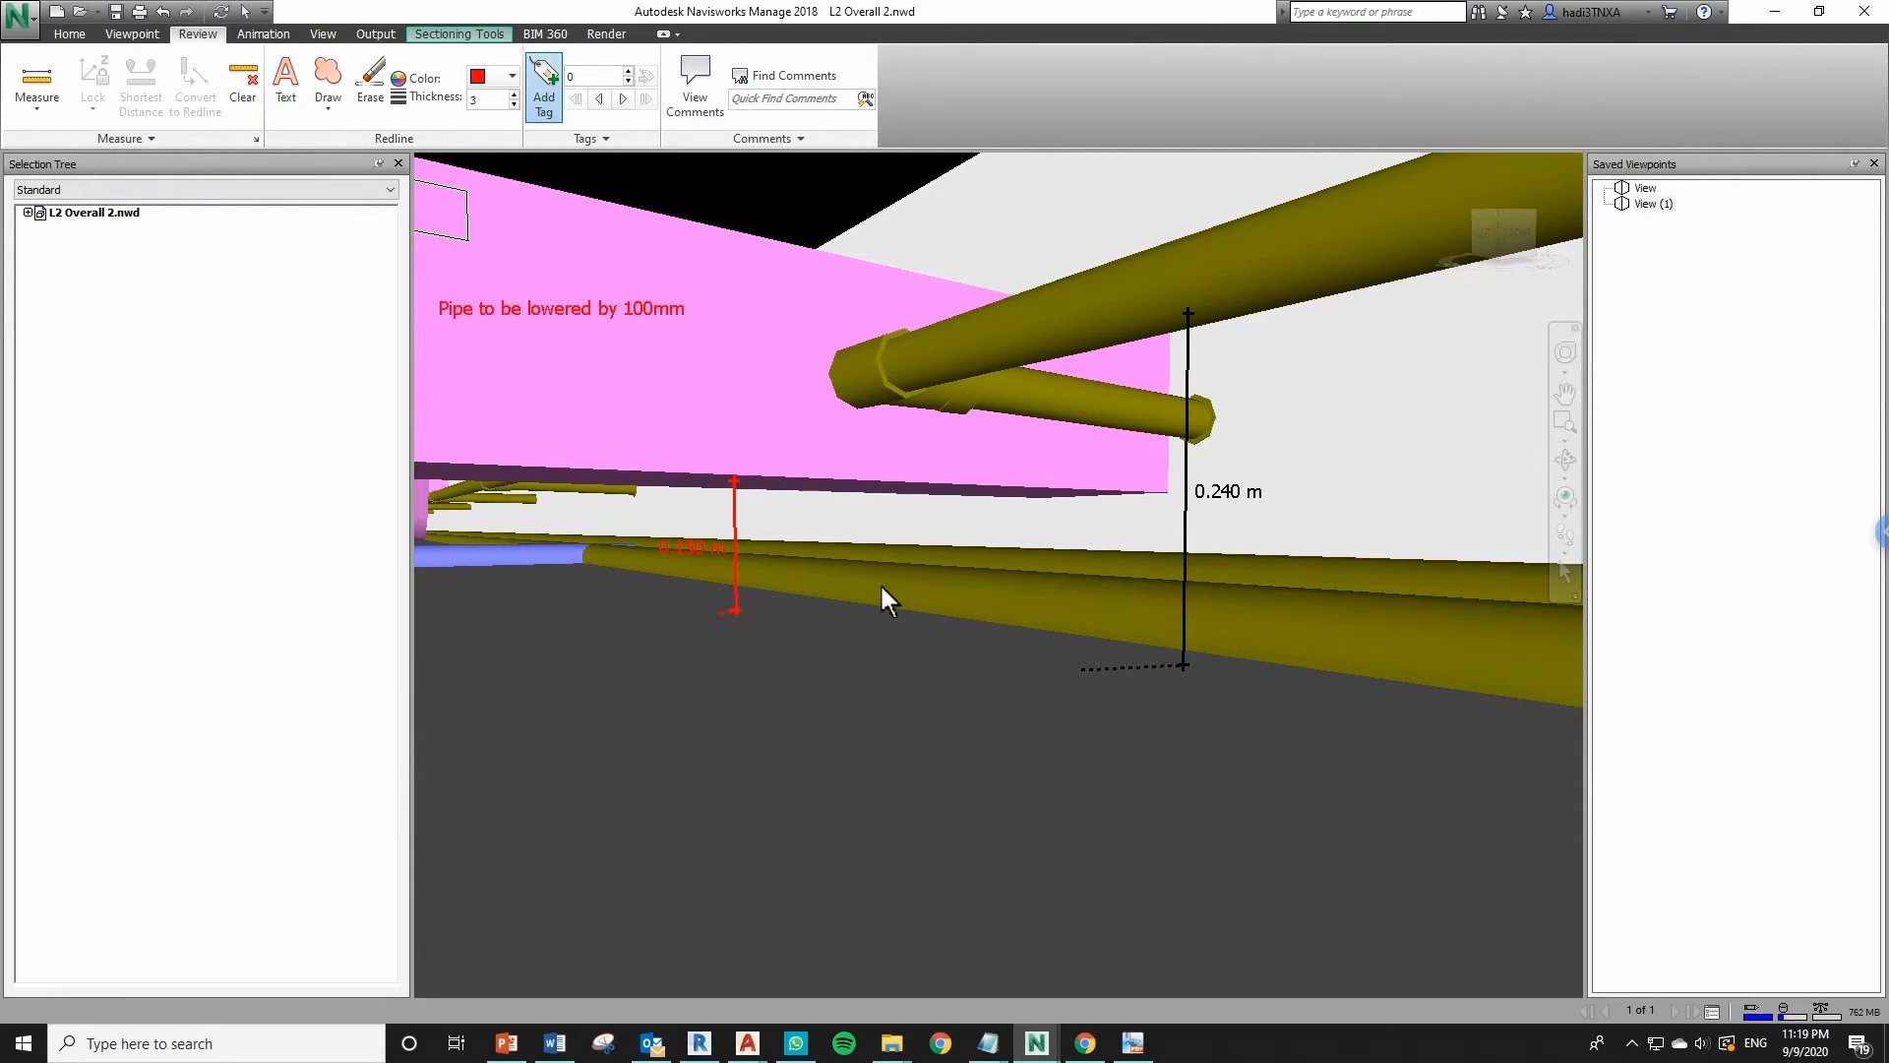
left_click(886, 374)
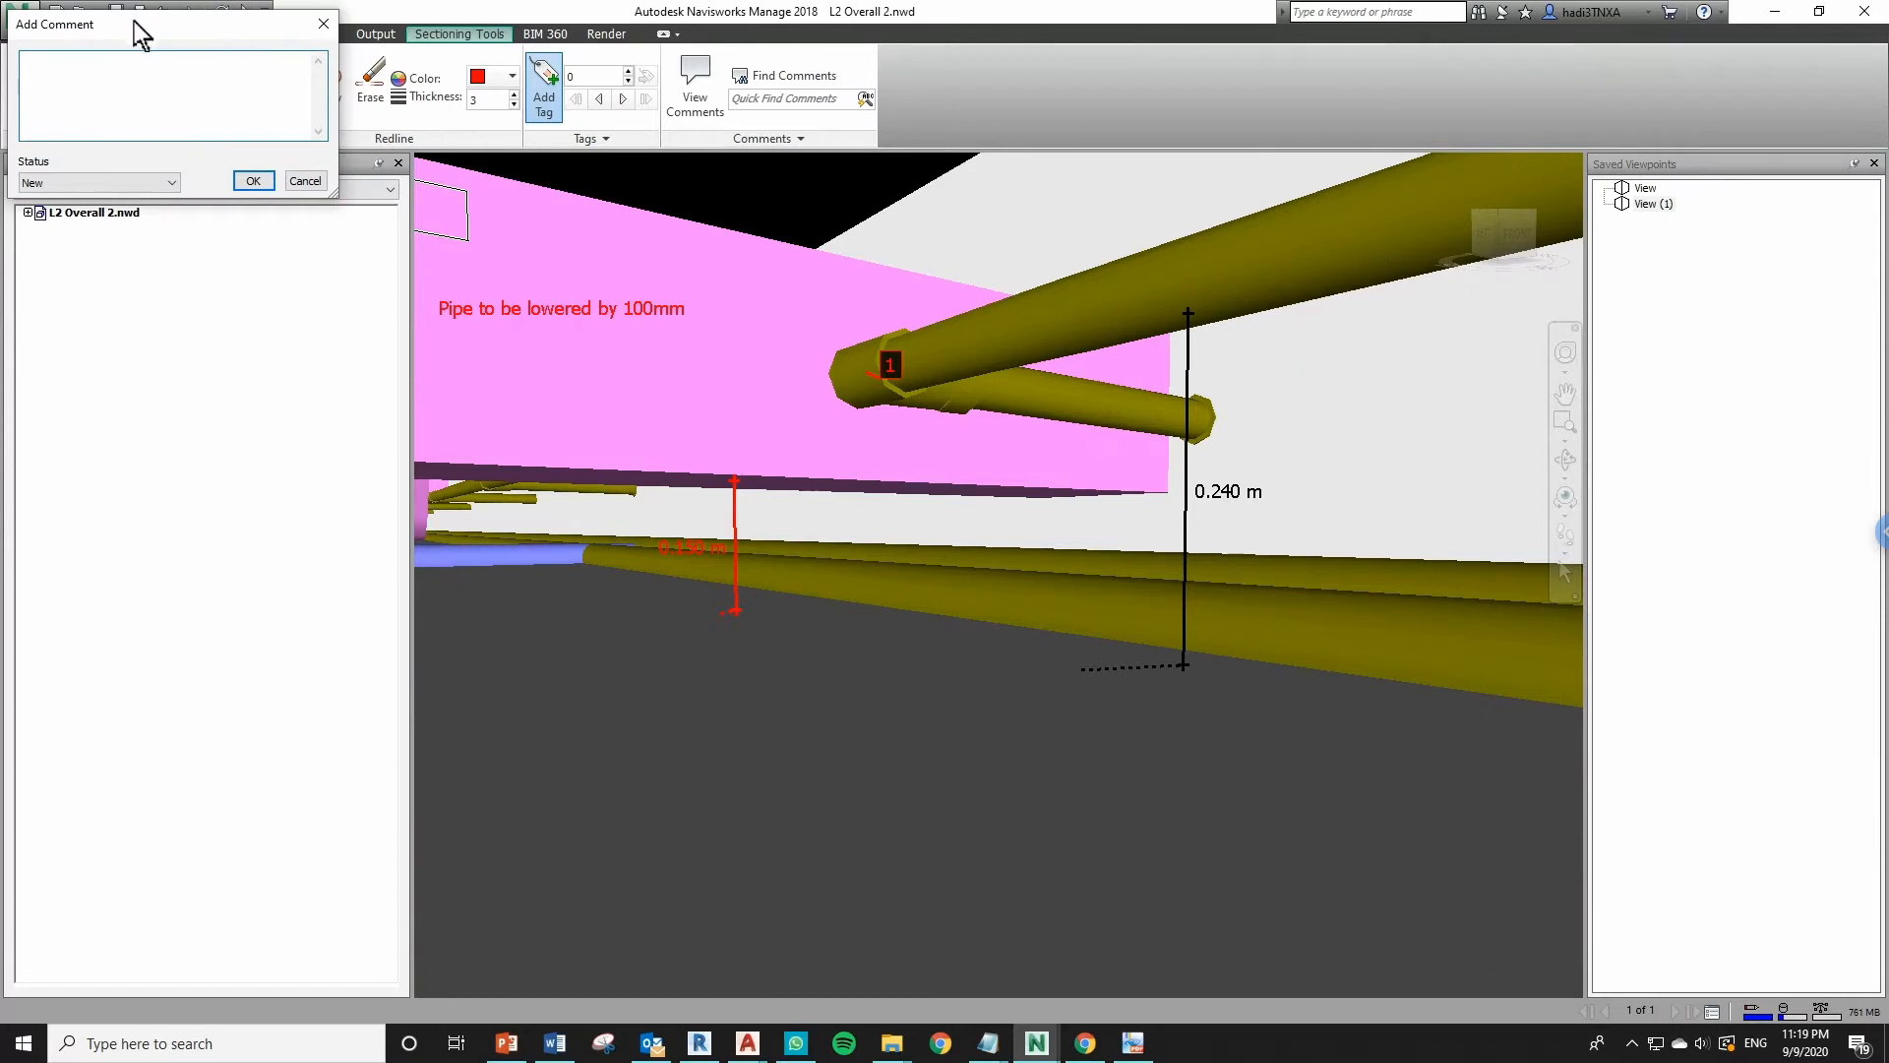
left_click_drag(134, 21, 424, 438)
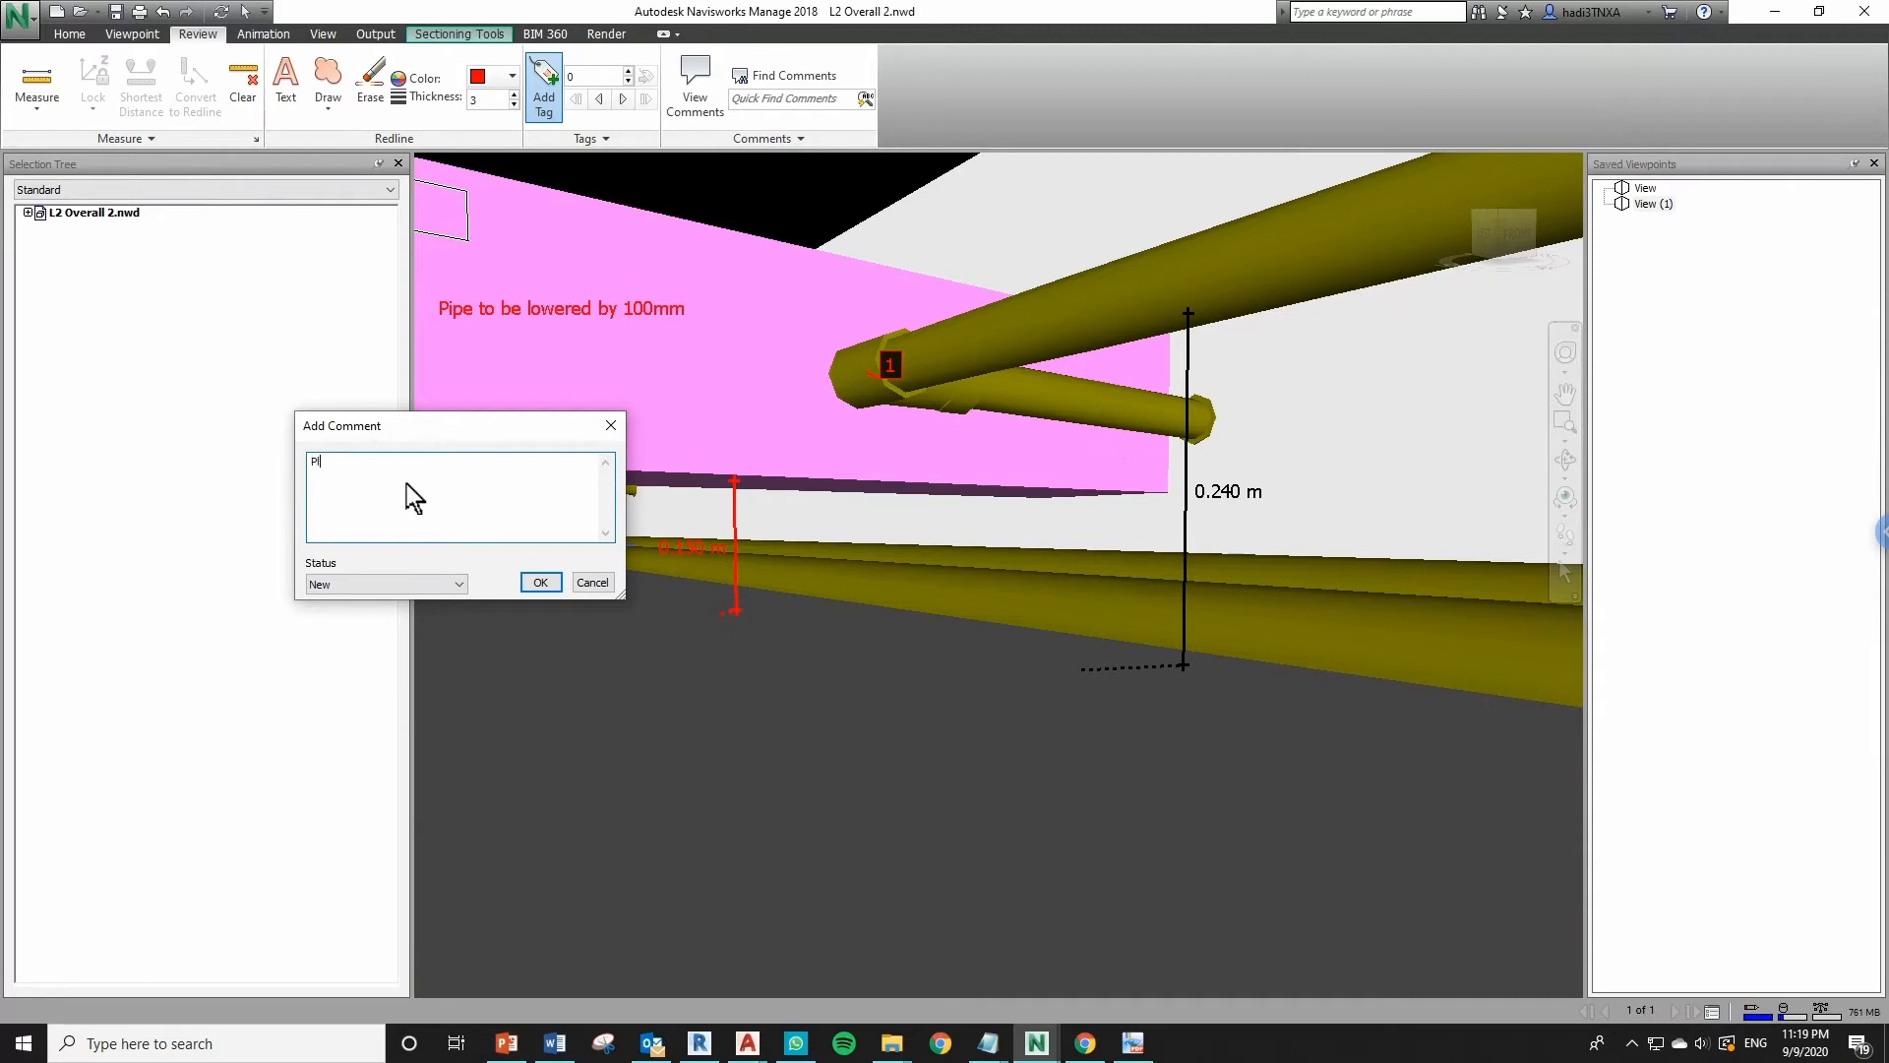
key("BackSpace")
key("BackSpace")
type("Company A to move down Plumbing pipe by 100mm")
key("Return")
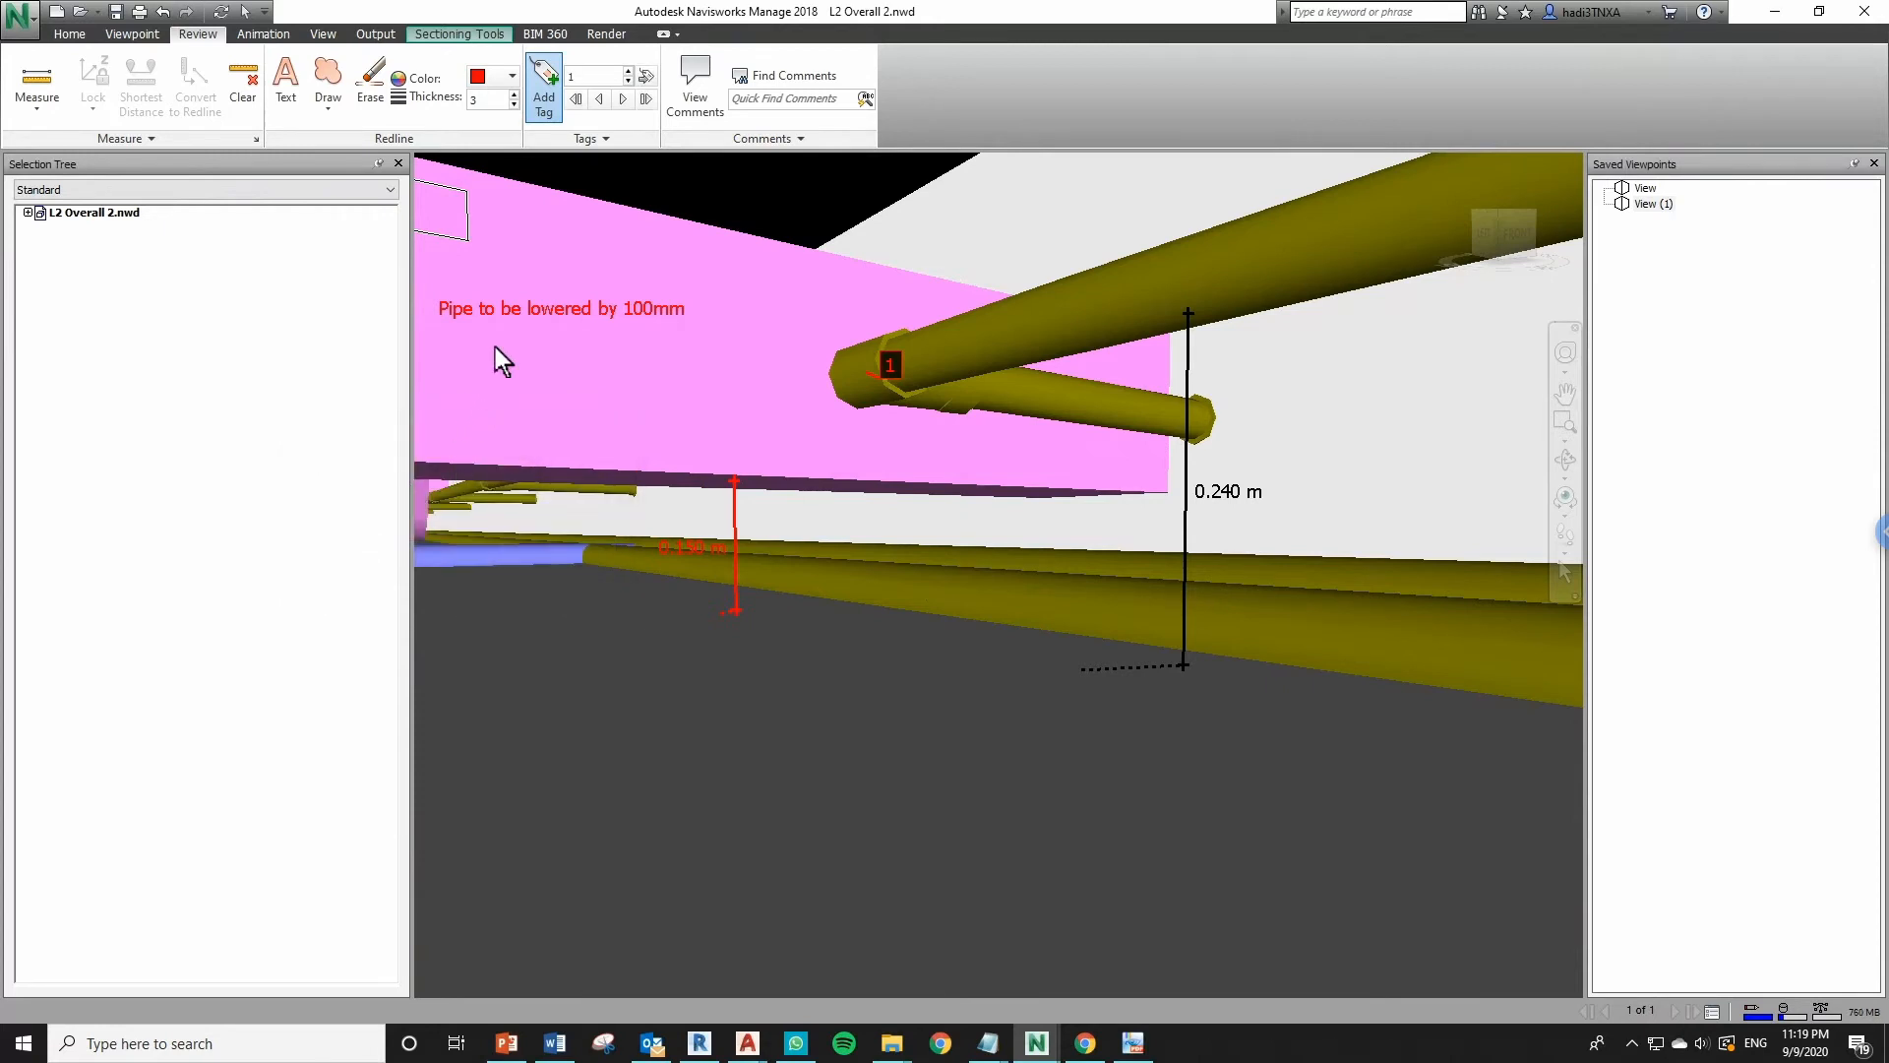
Show the comments list, read the plumbing pipe tag's comment and switch back to object selection
left_click(694, 87)
left_click(634, 807)
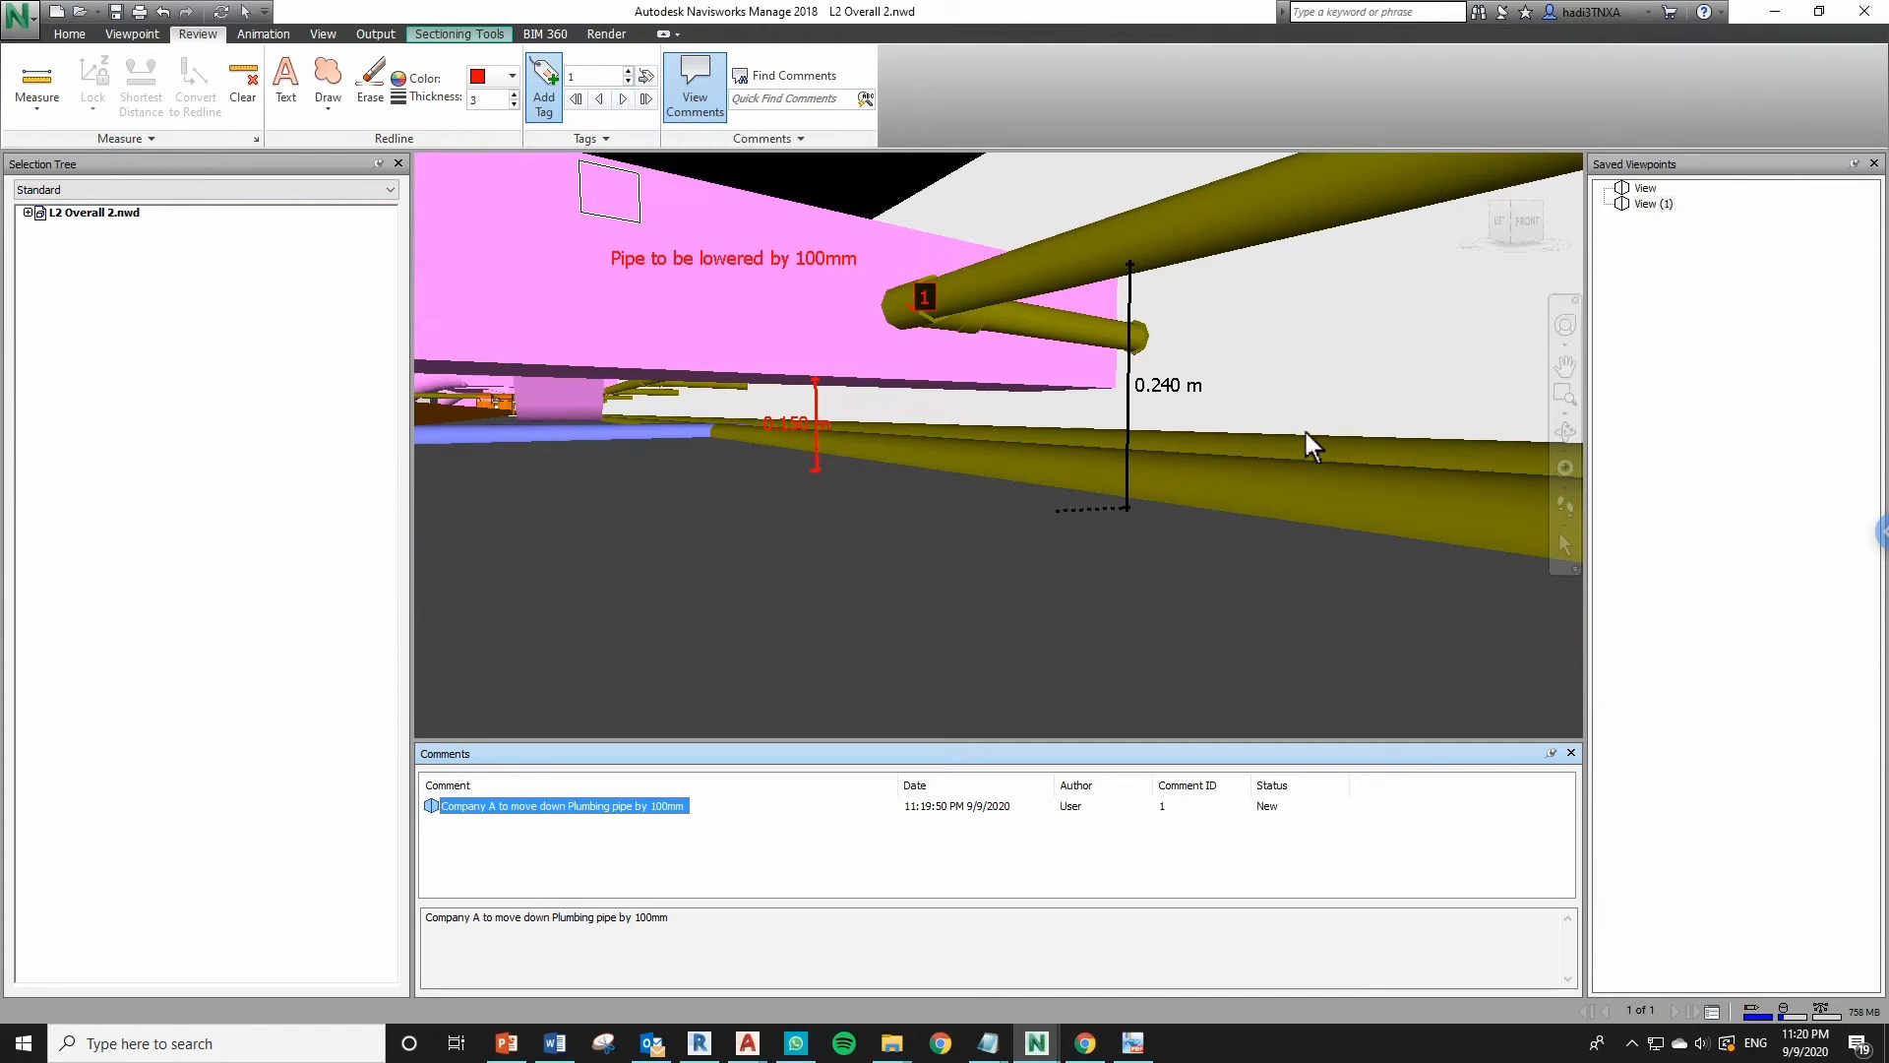
left_click(1566, 545)
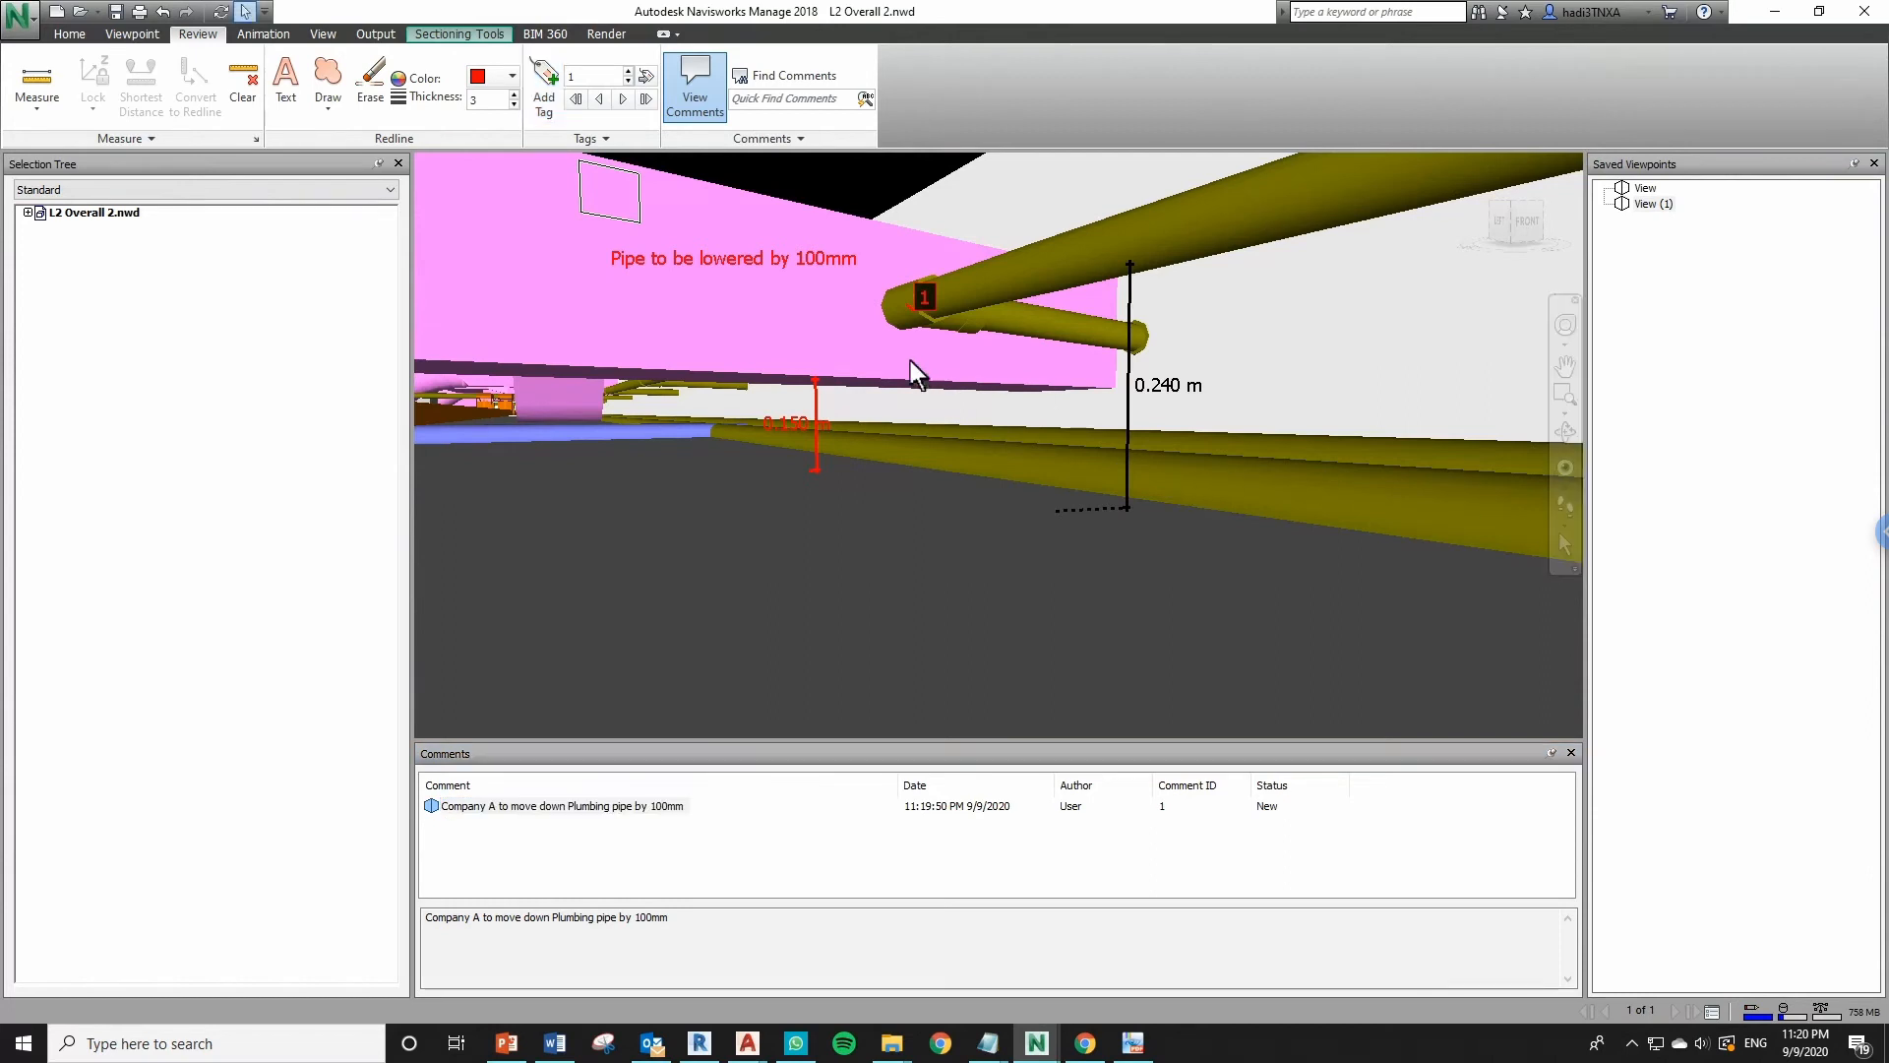
Rename the saved viewpoint with the clash cloud as Comment 1 and the one with the clearance measurements as Comment 2
left_click(1646, 191)
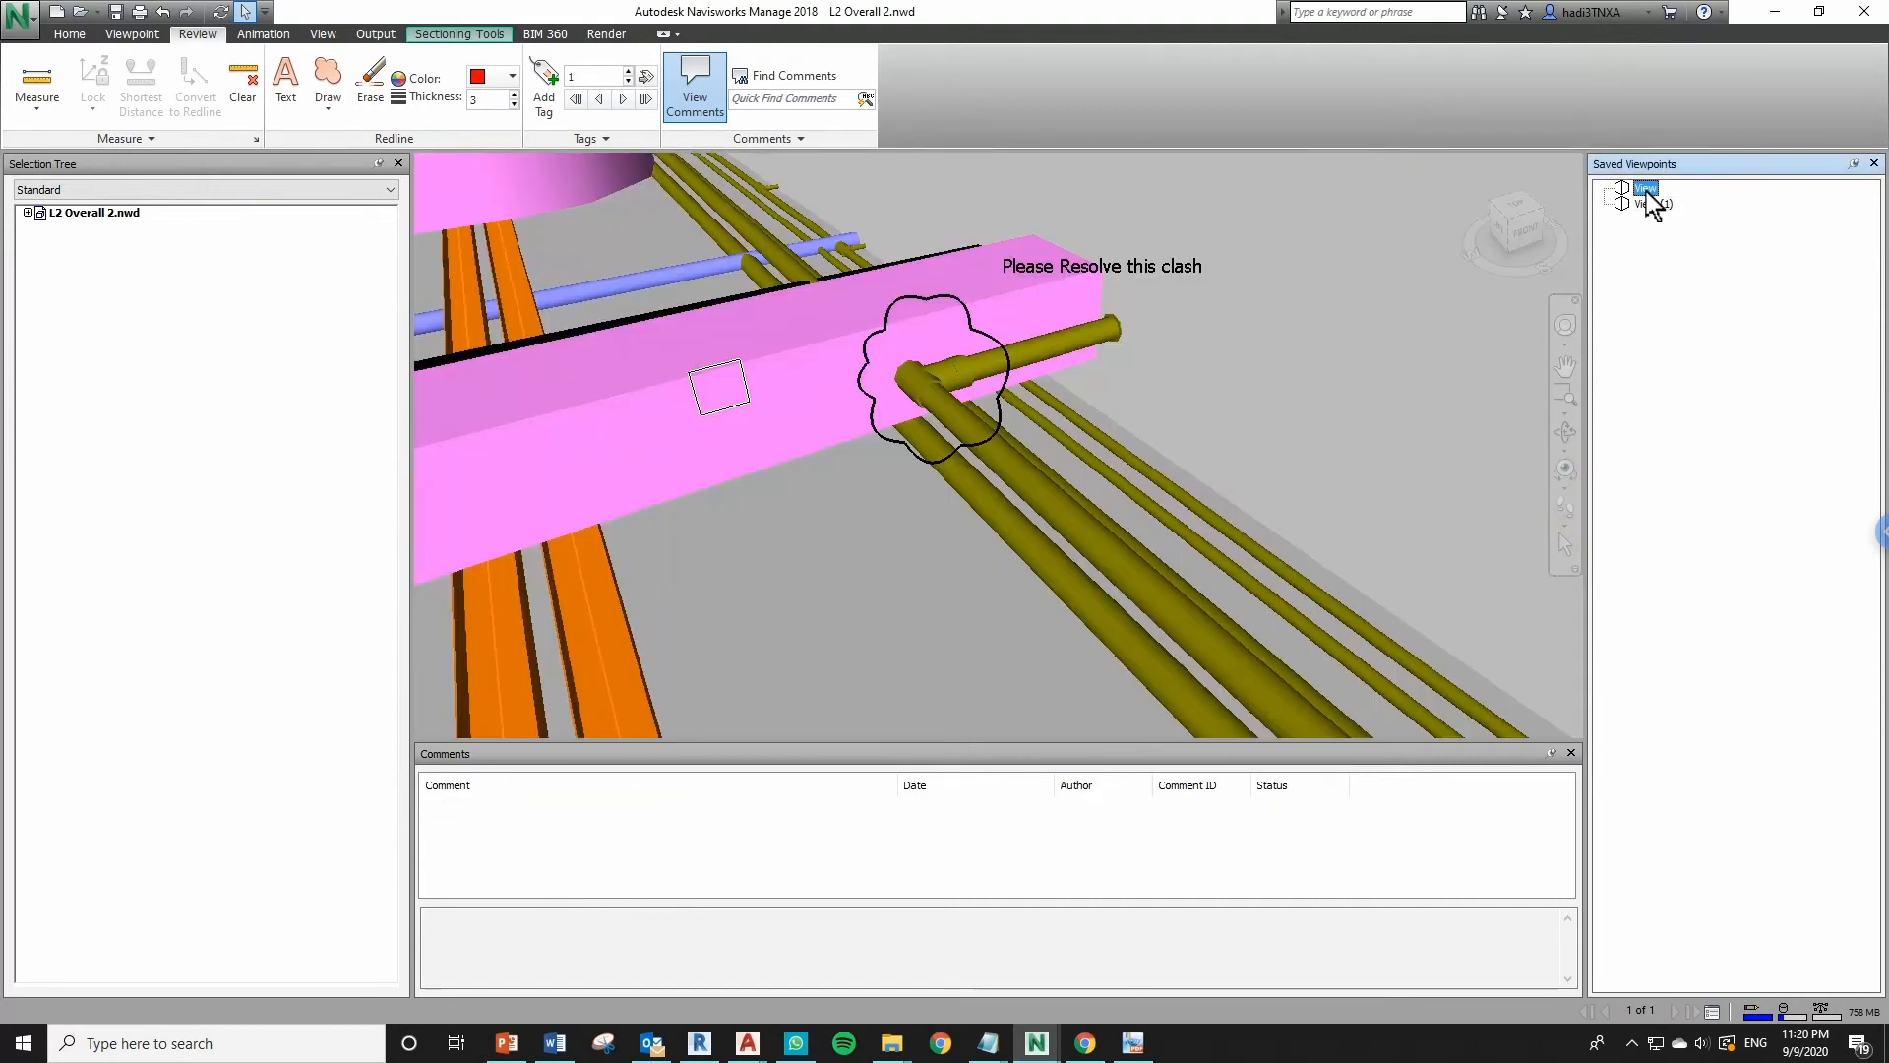
left_click(1645, 193)
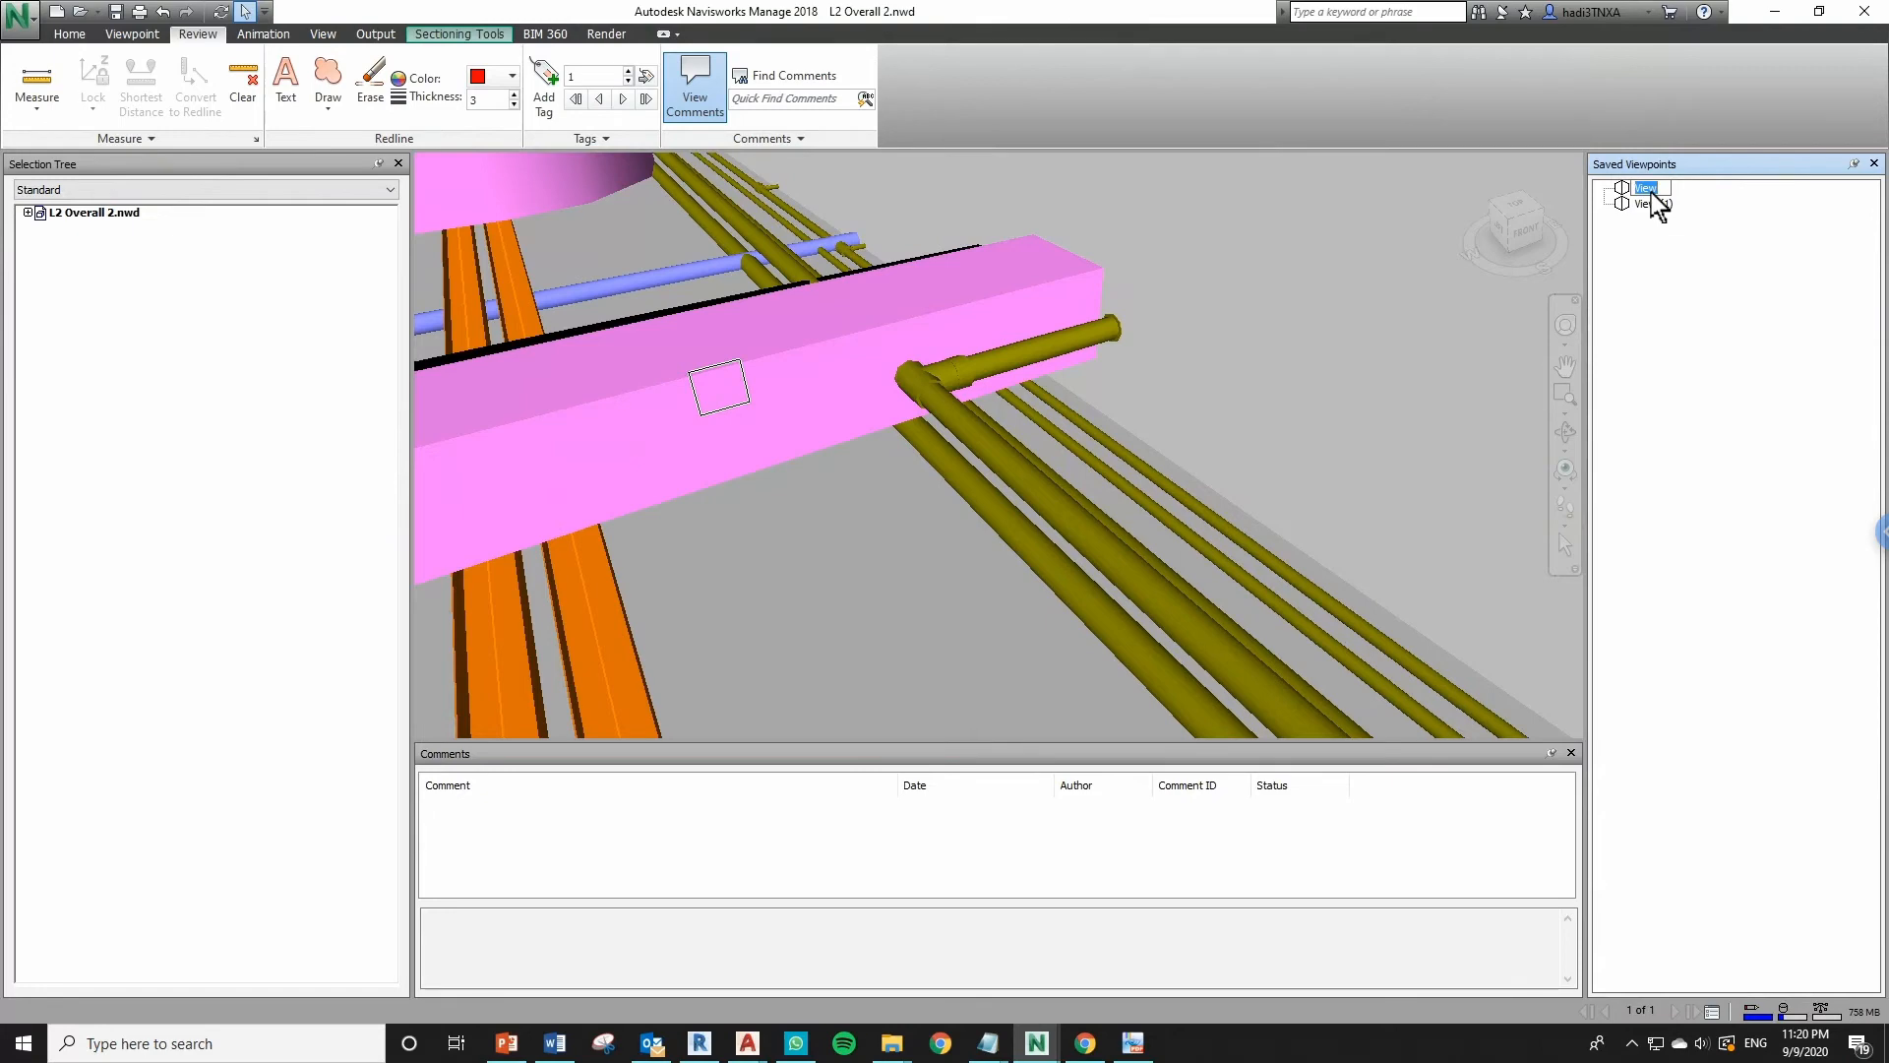
type("Commen 1")
left_click(1663, 203)
left_click(1659, 202)
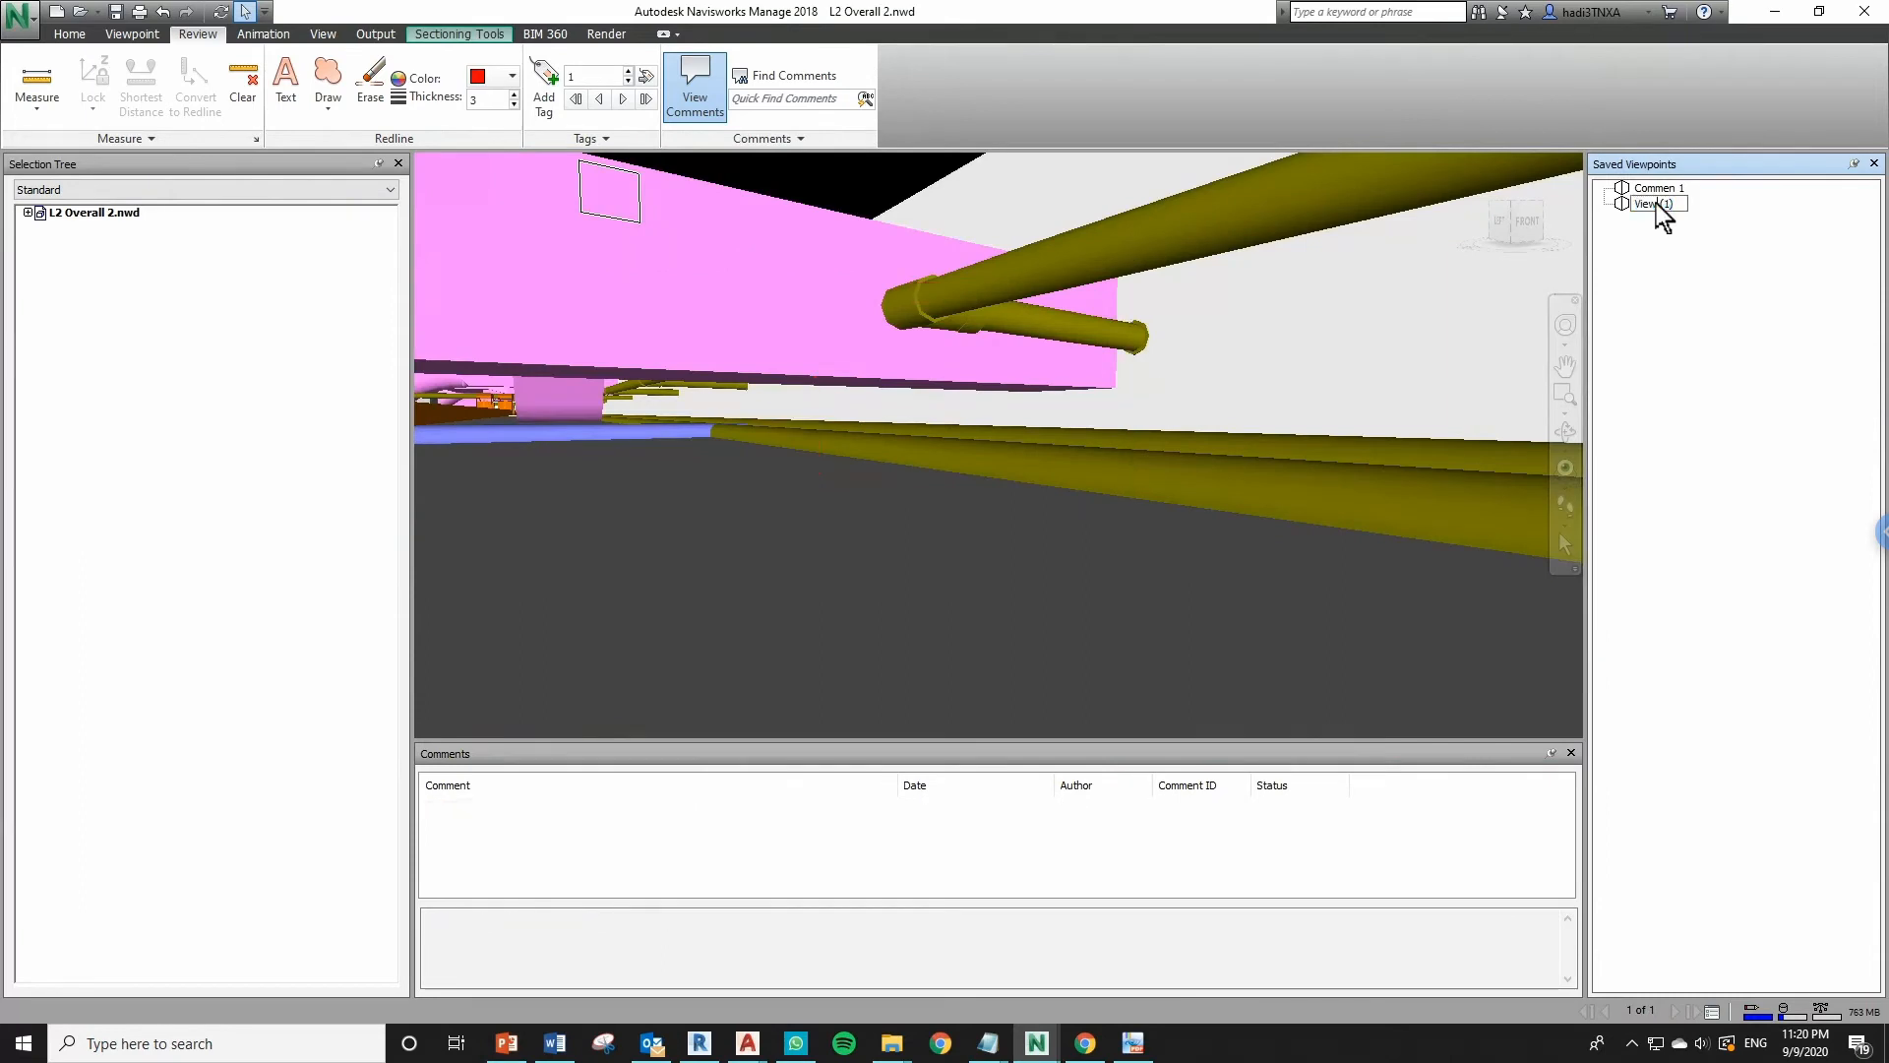
key("ctrl+a")
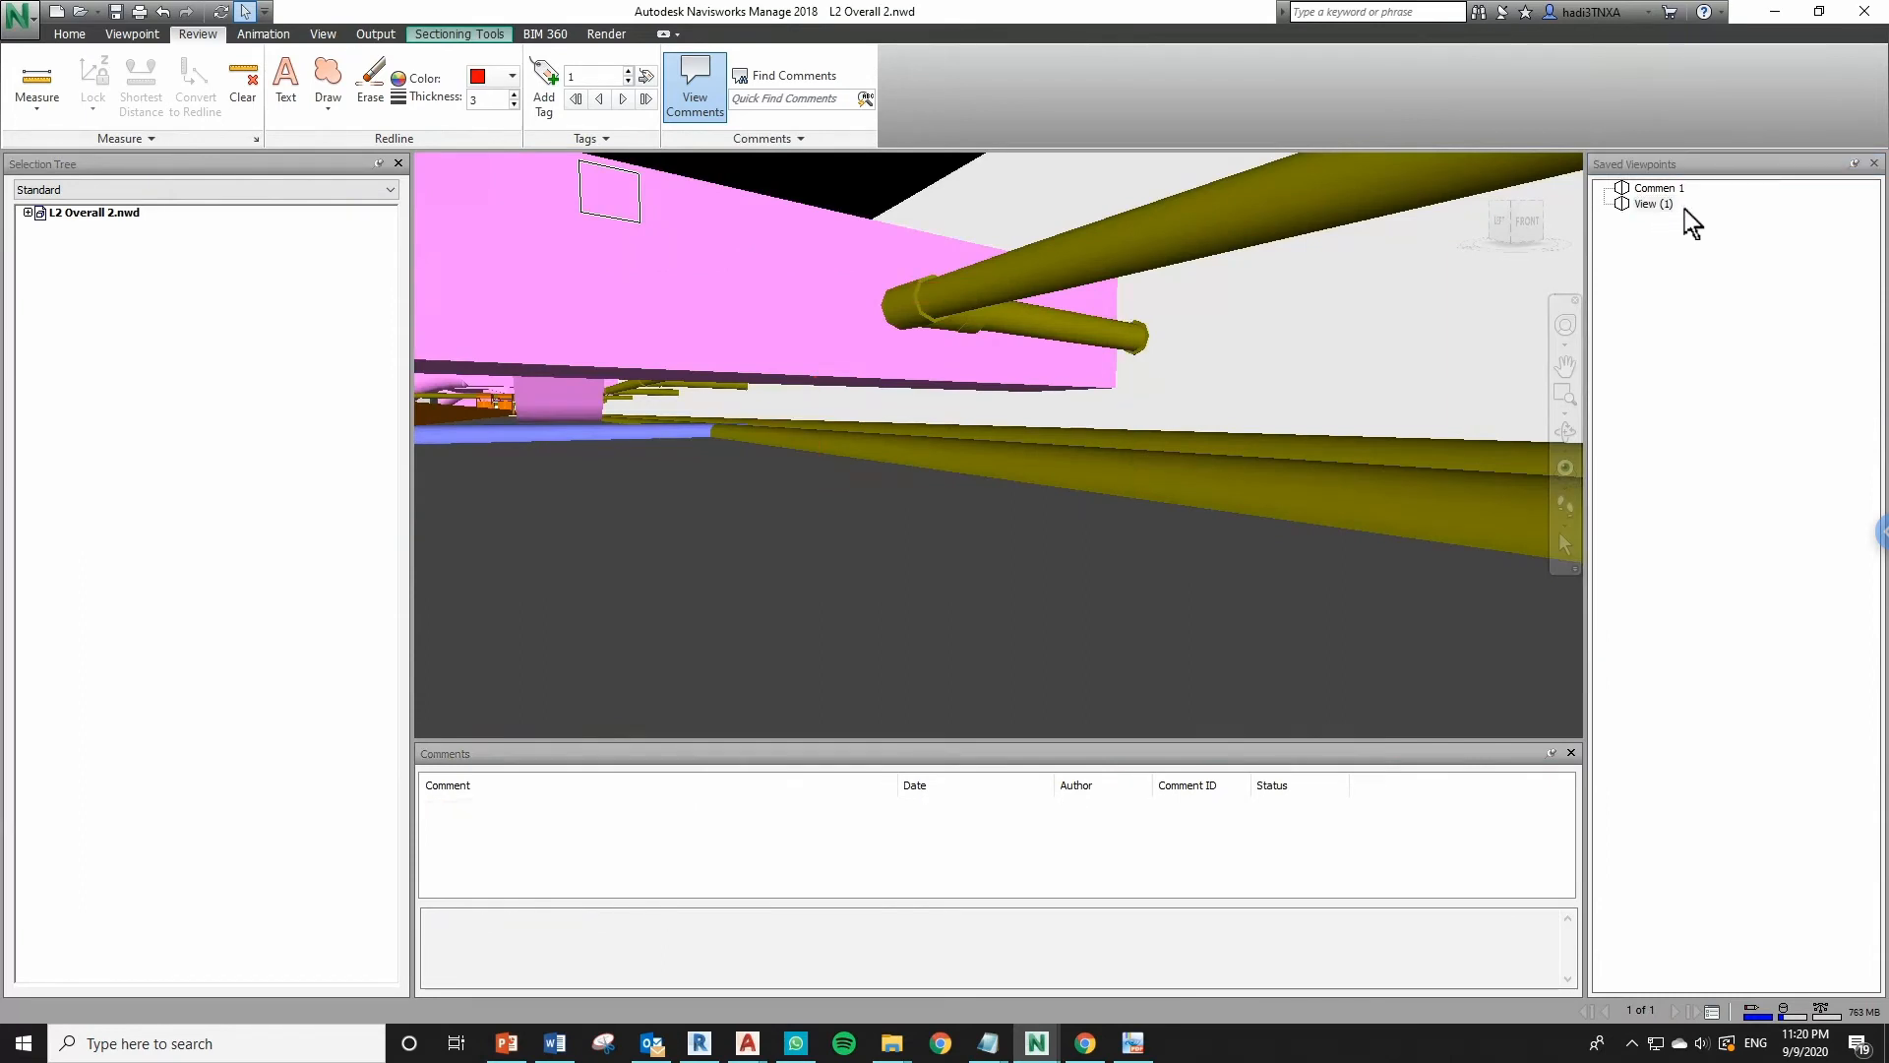
left_click(1196, 695)
left_click(1665, 205)
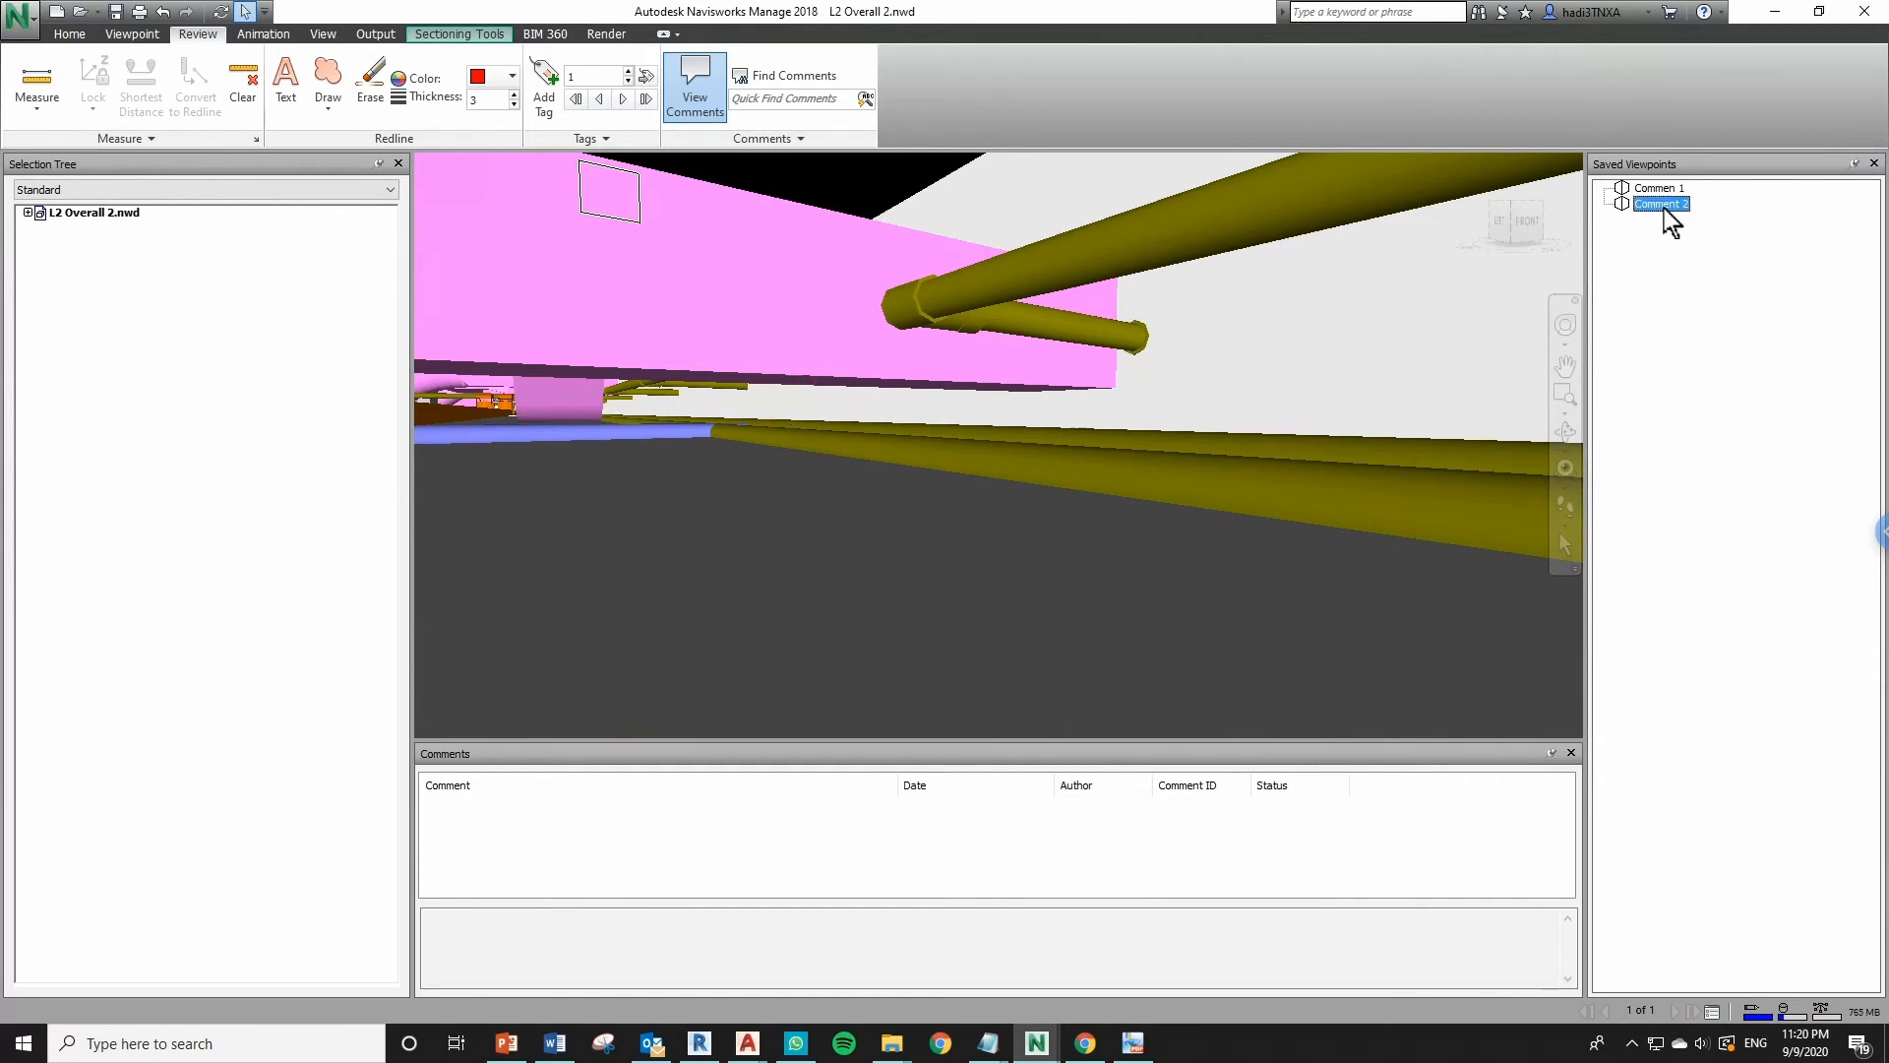
left_click(1671, 189)
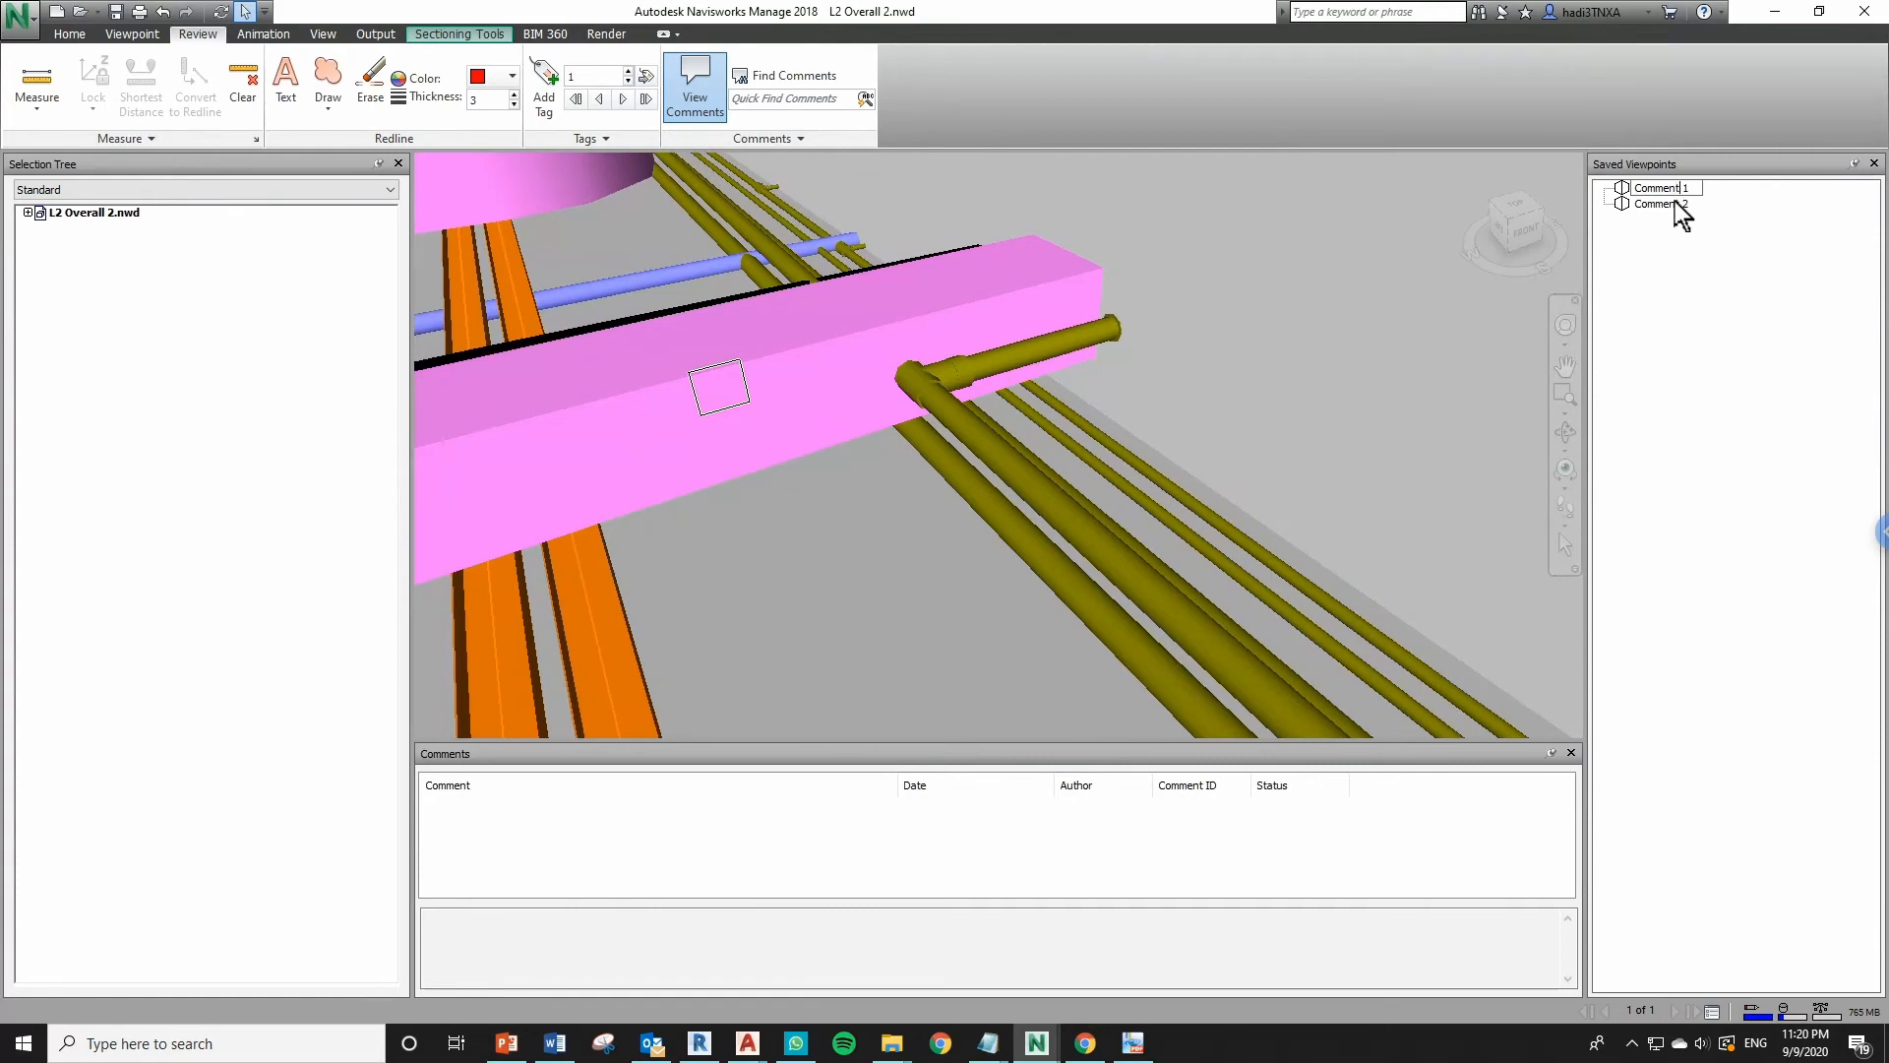
left_click(1675, 201)
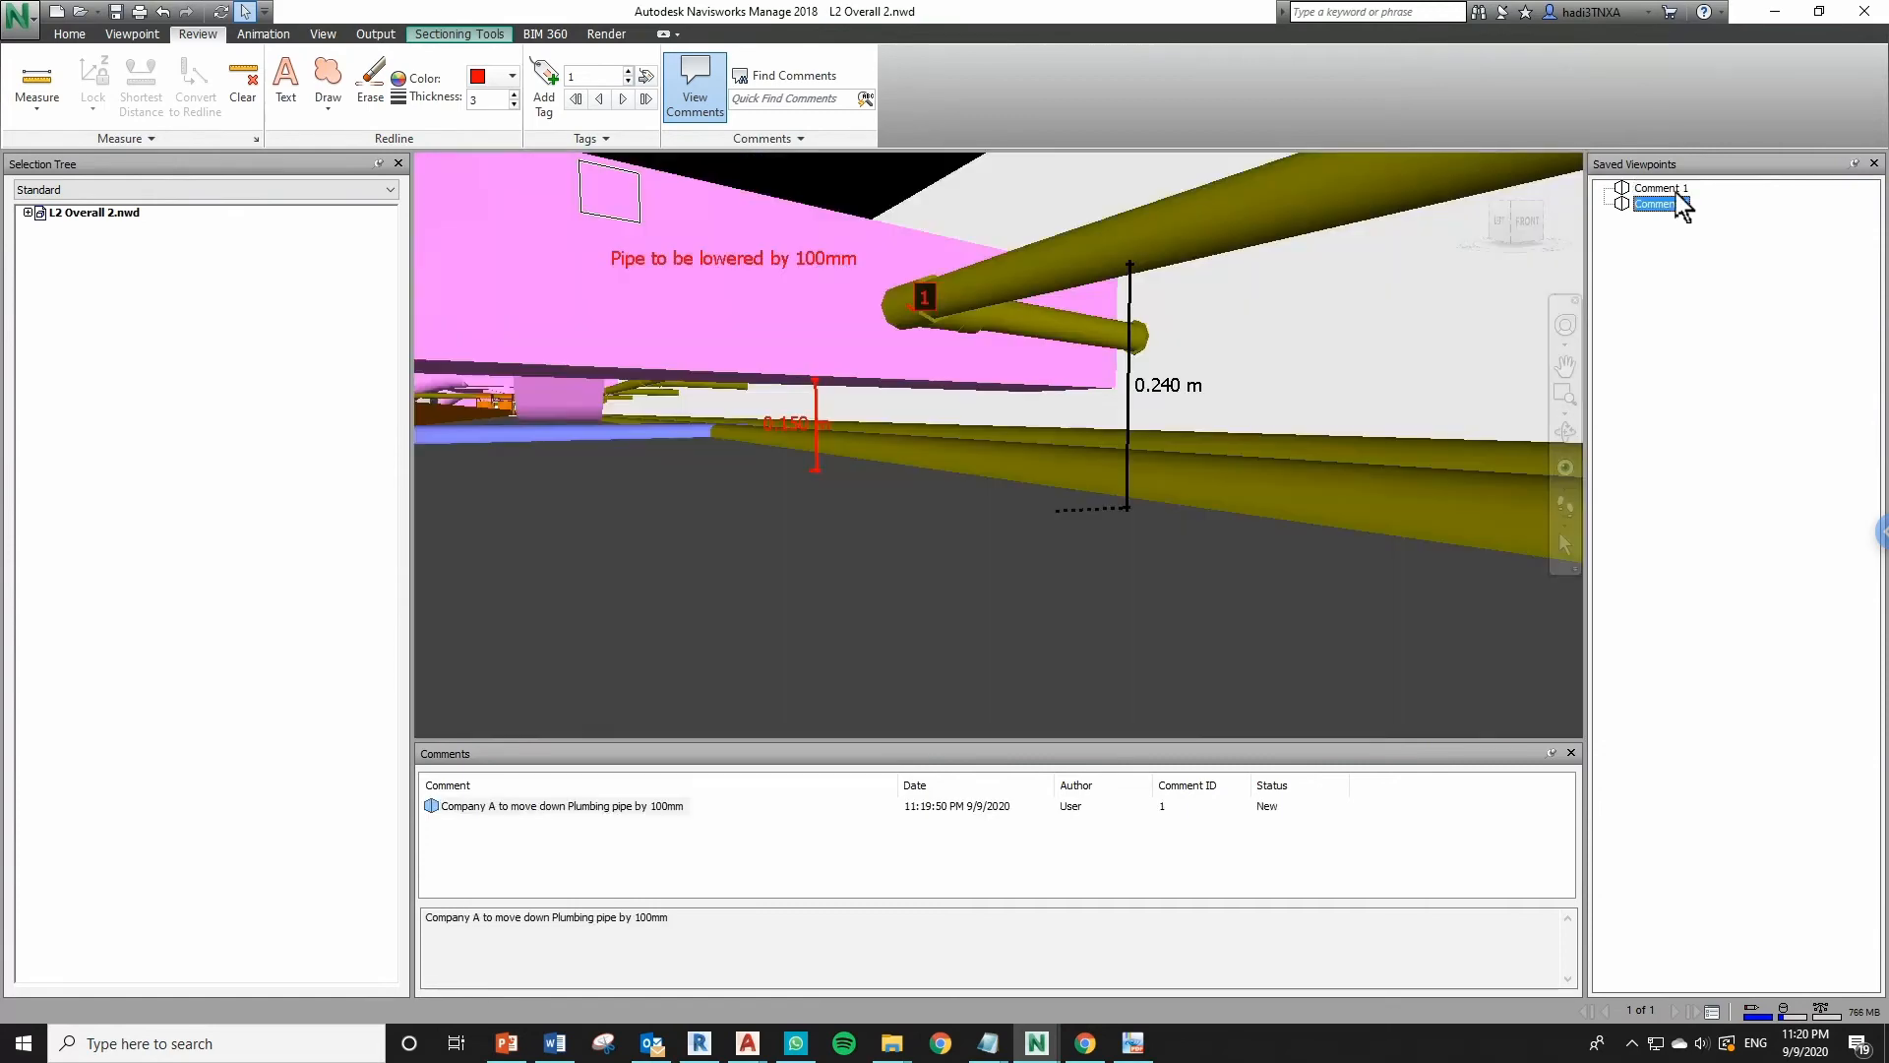
In the Comment 1 viewpoint, tag the clouded pipe elbow with the comment "Clash found on 9.9.2020."
left_click(1670, 189)
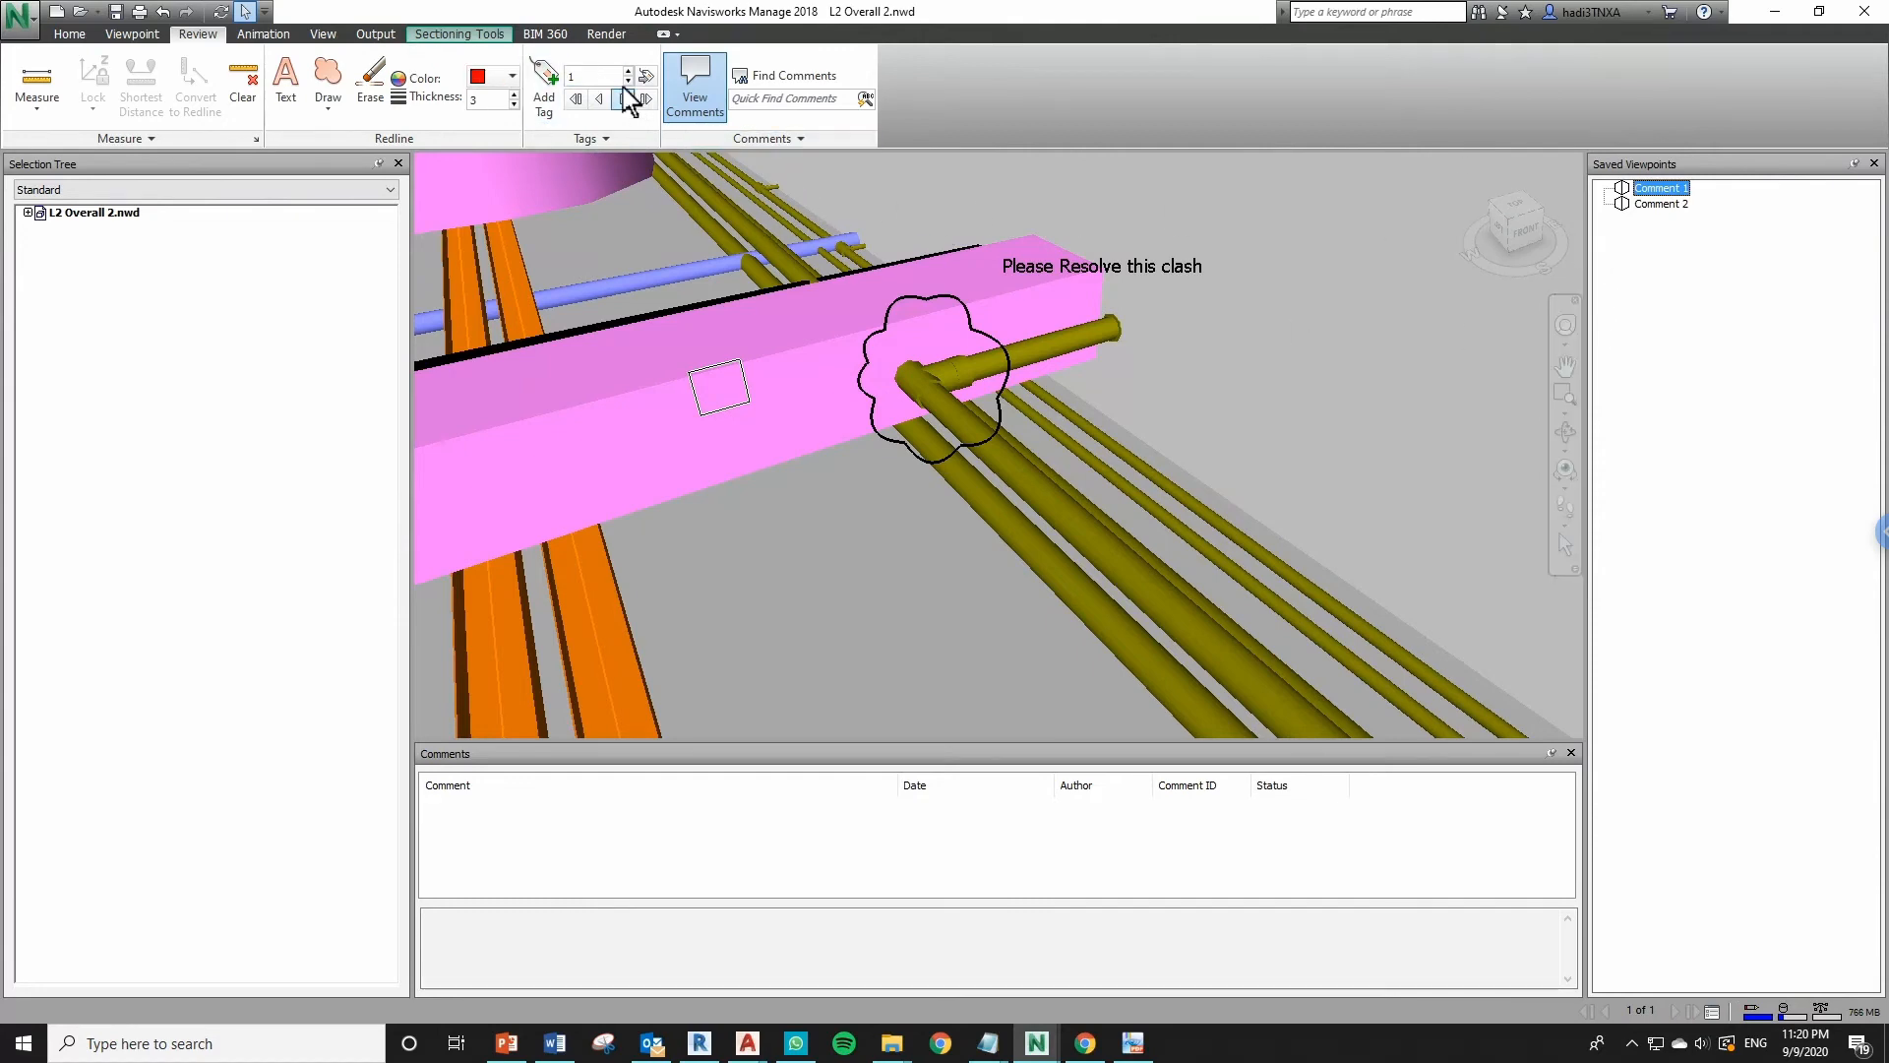
left_click(551, 79)
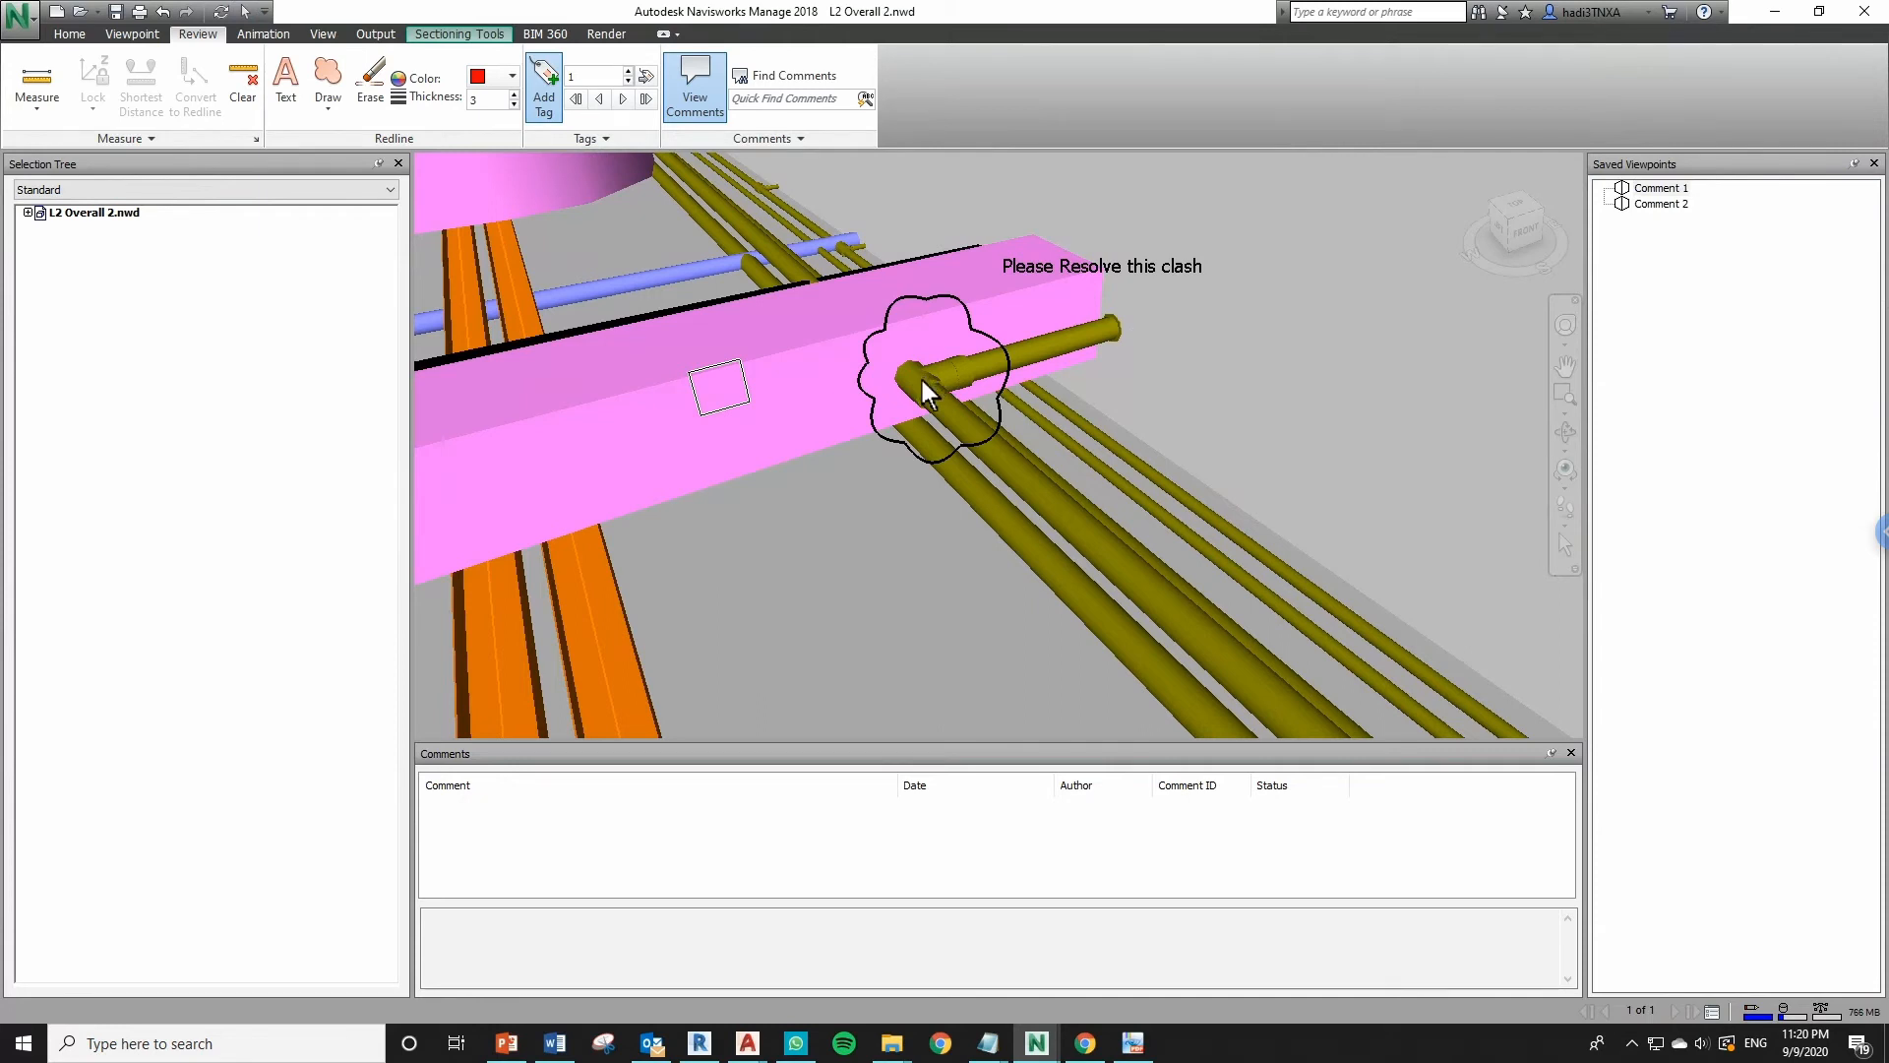
left_click(922, 382)
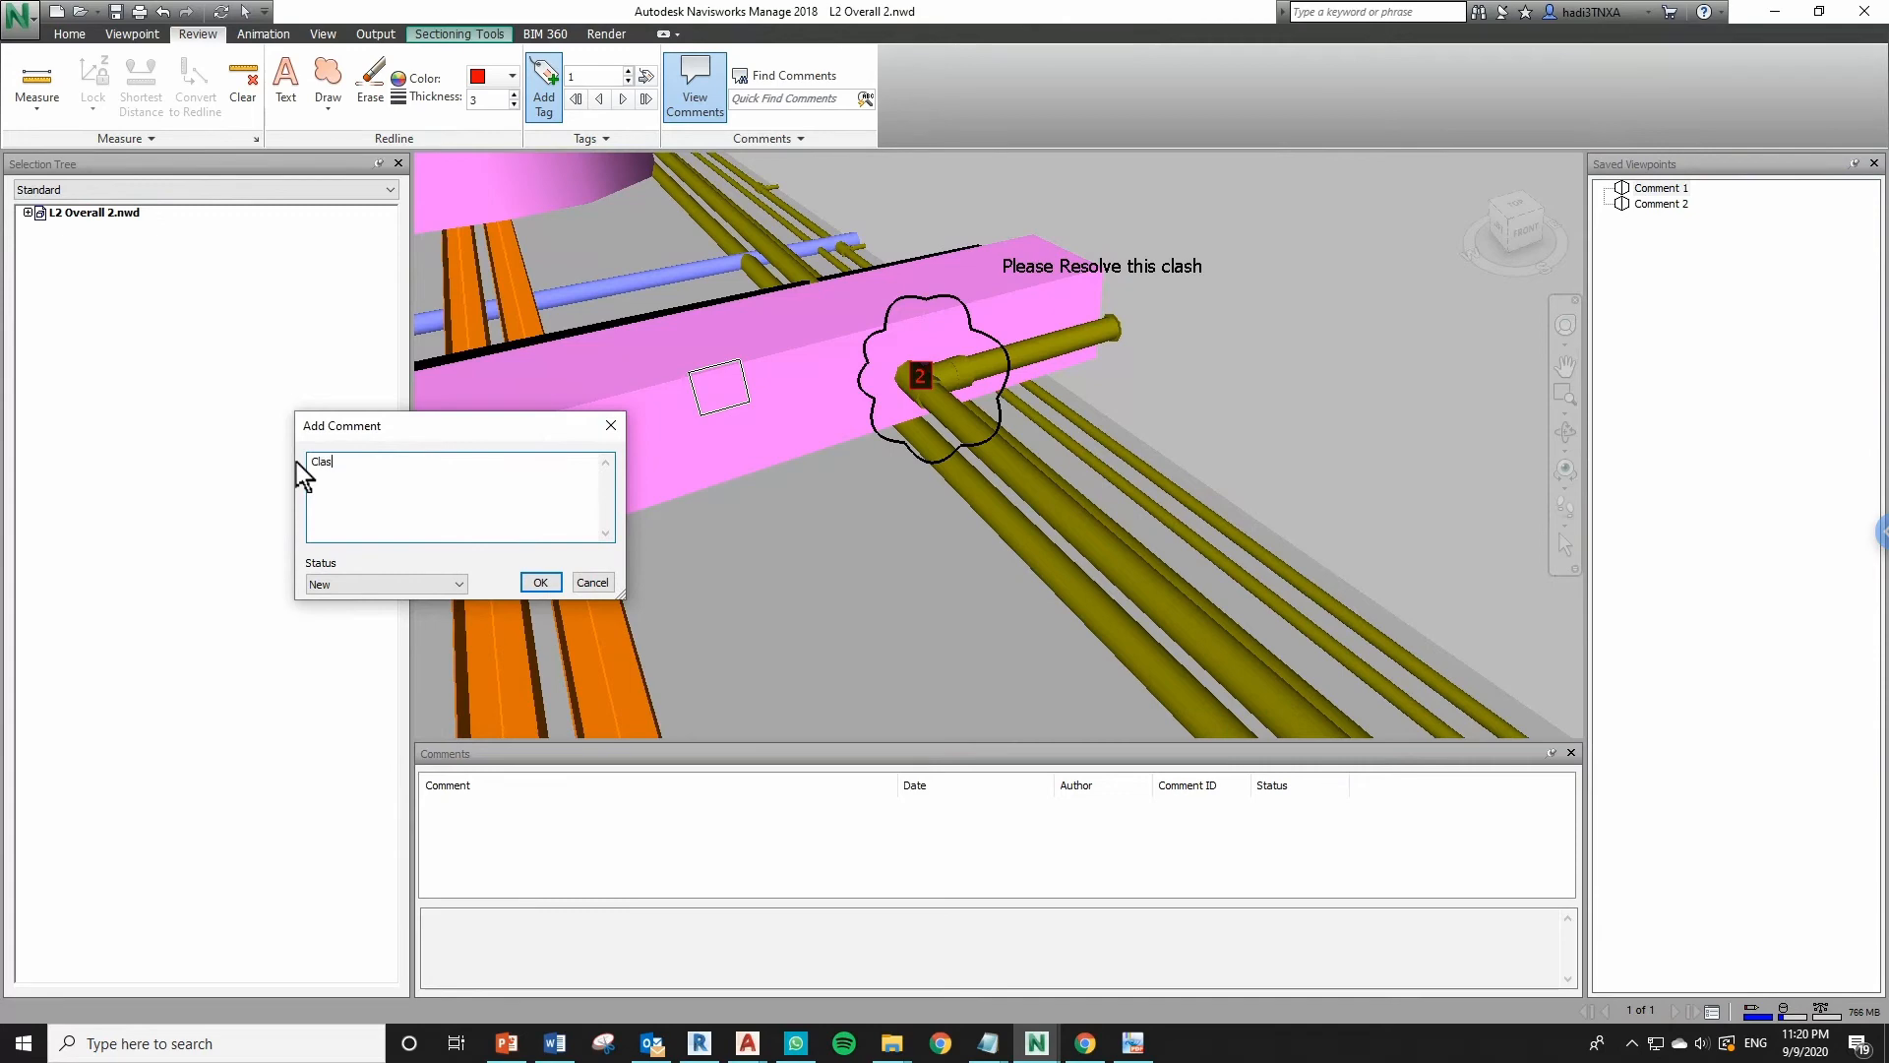
type("Clash found on 9.9.2020.")
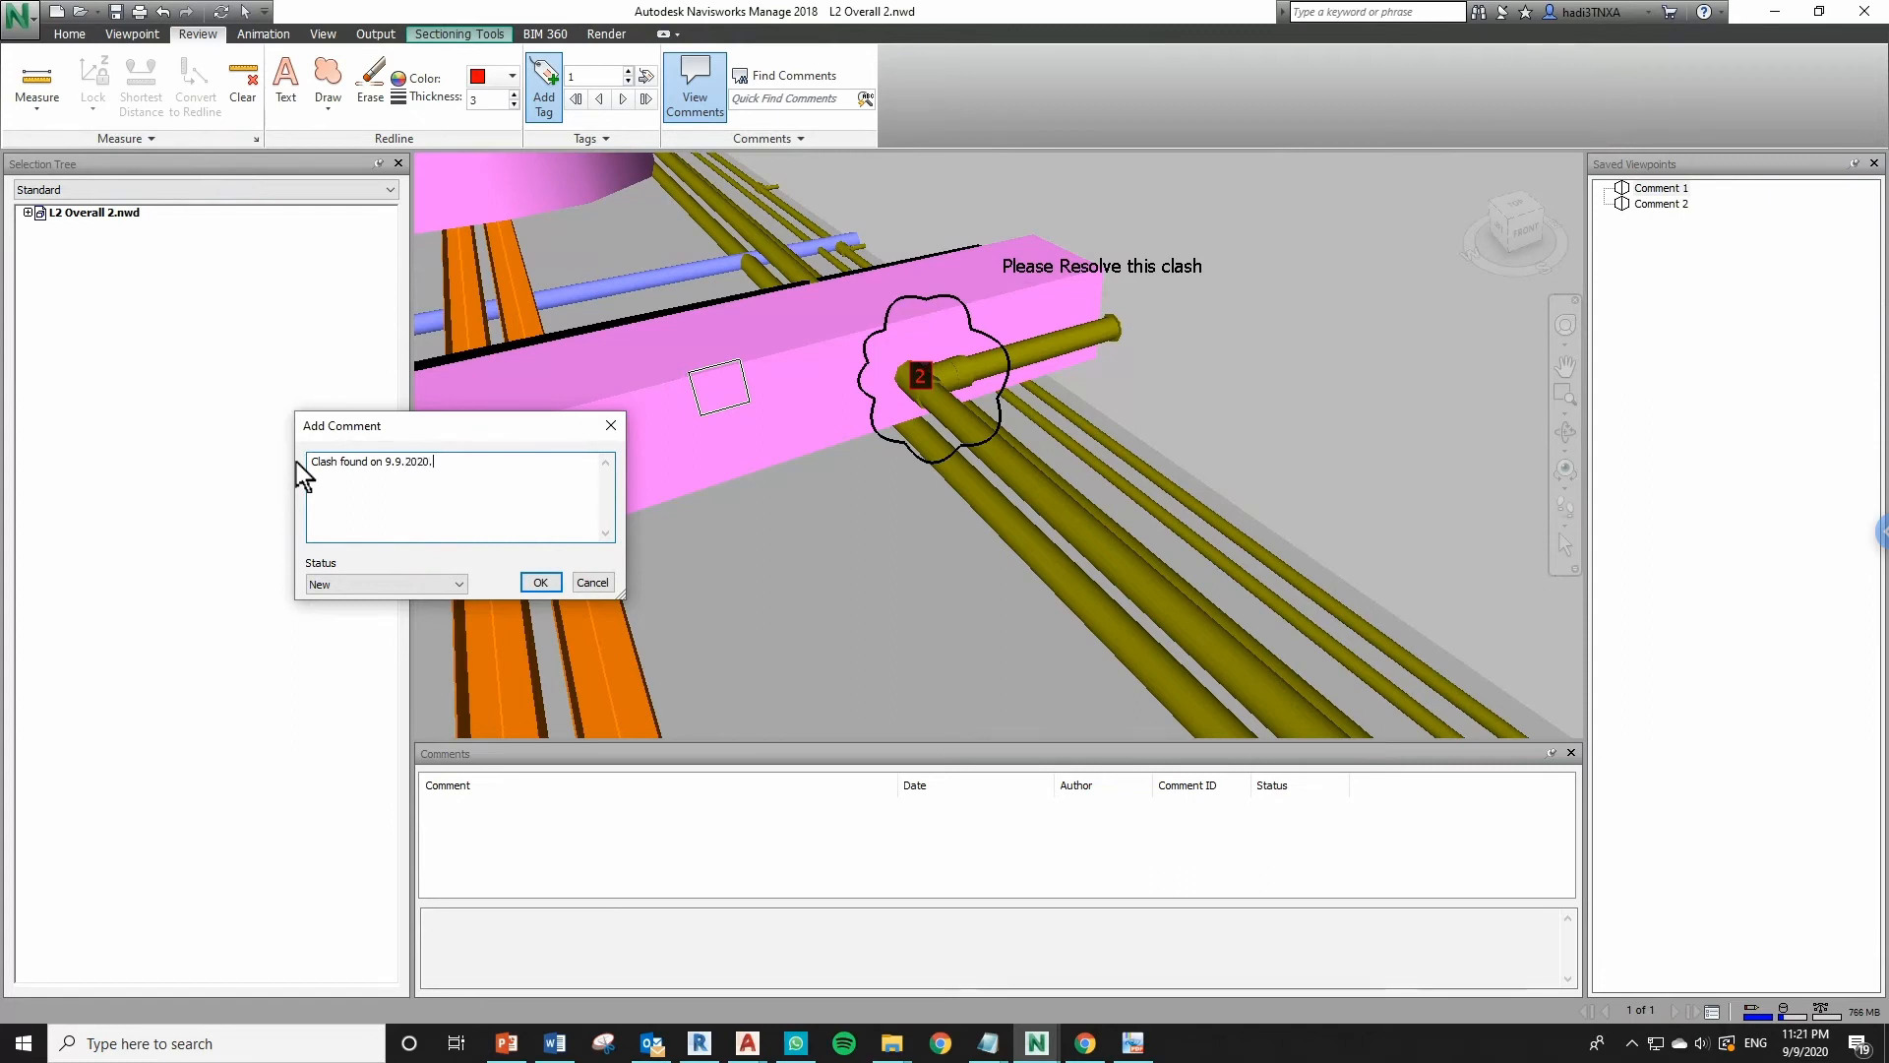
key("Return")
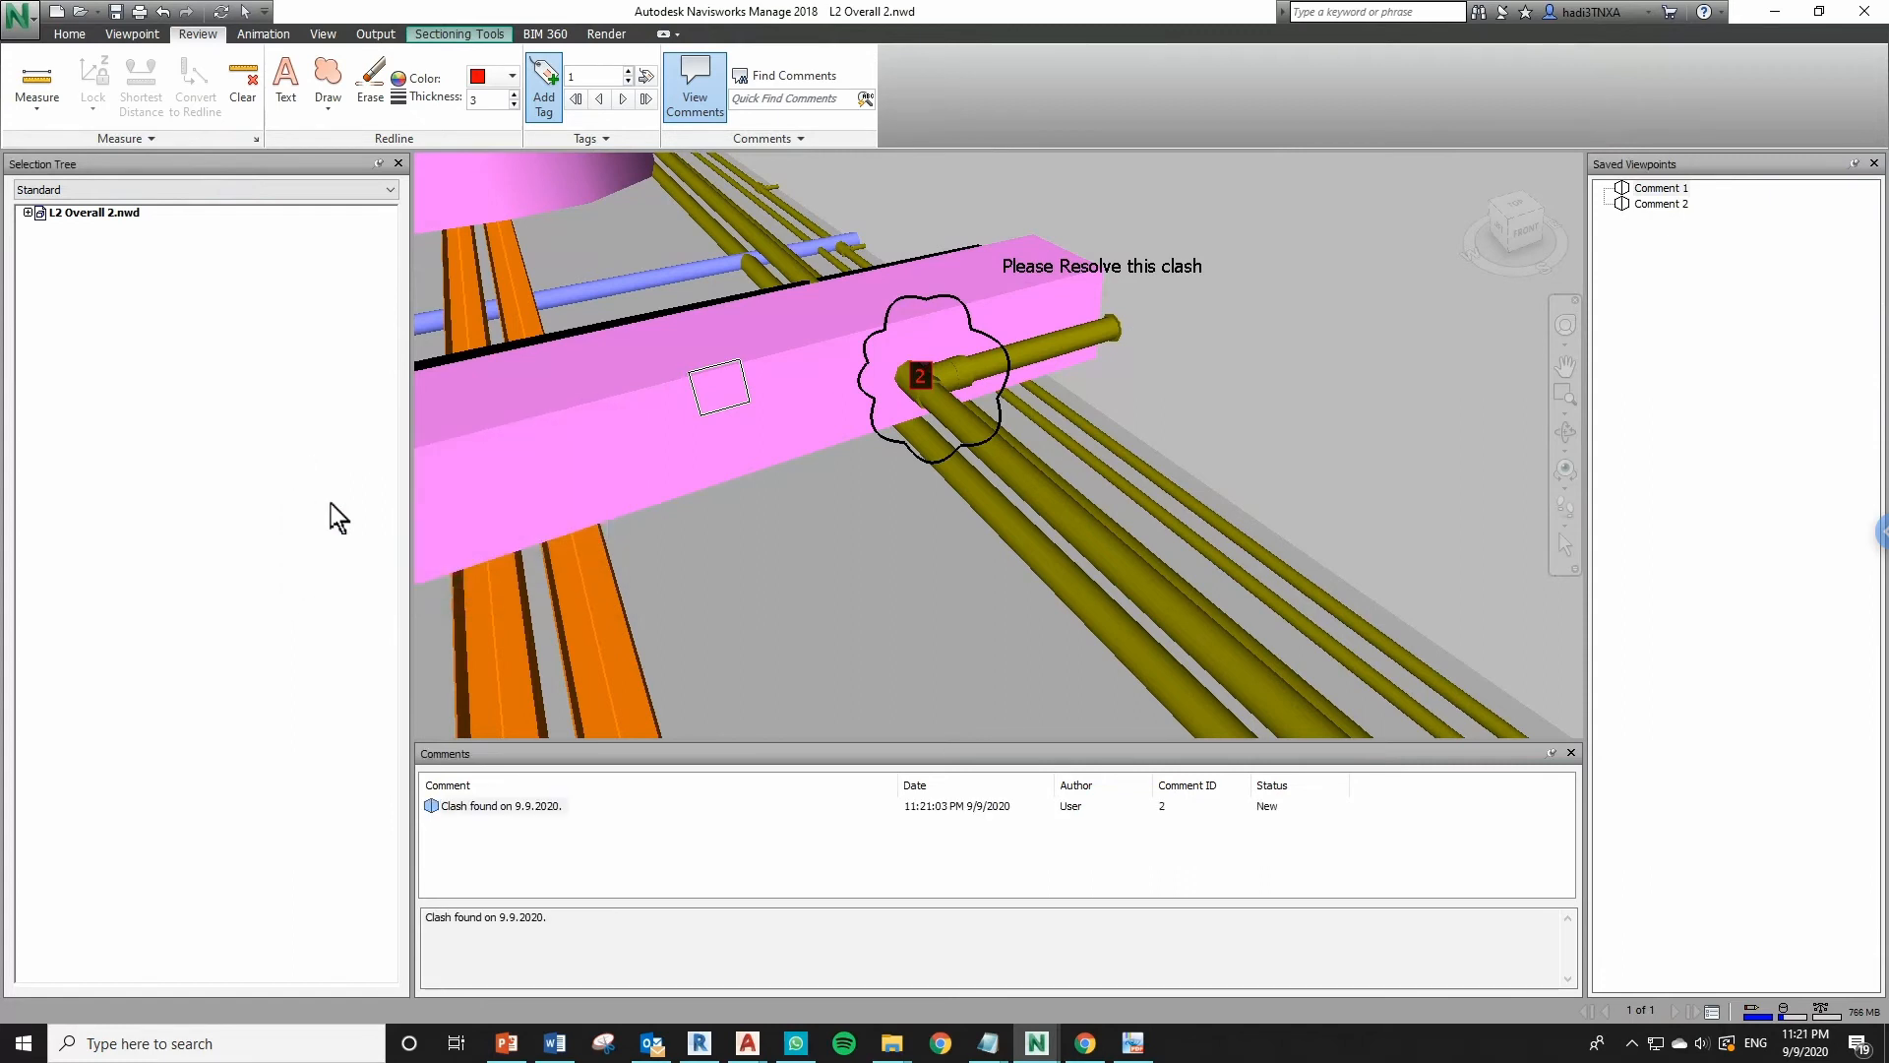
Extend the clash tag's comment with "Please finish by tomorrow", check it in the comments list and close the list
left_click(487, 806)
right_click(487, 807)
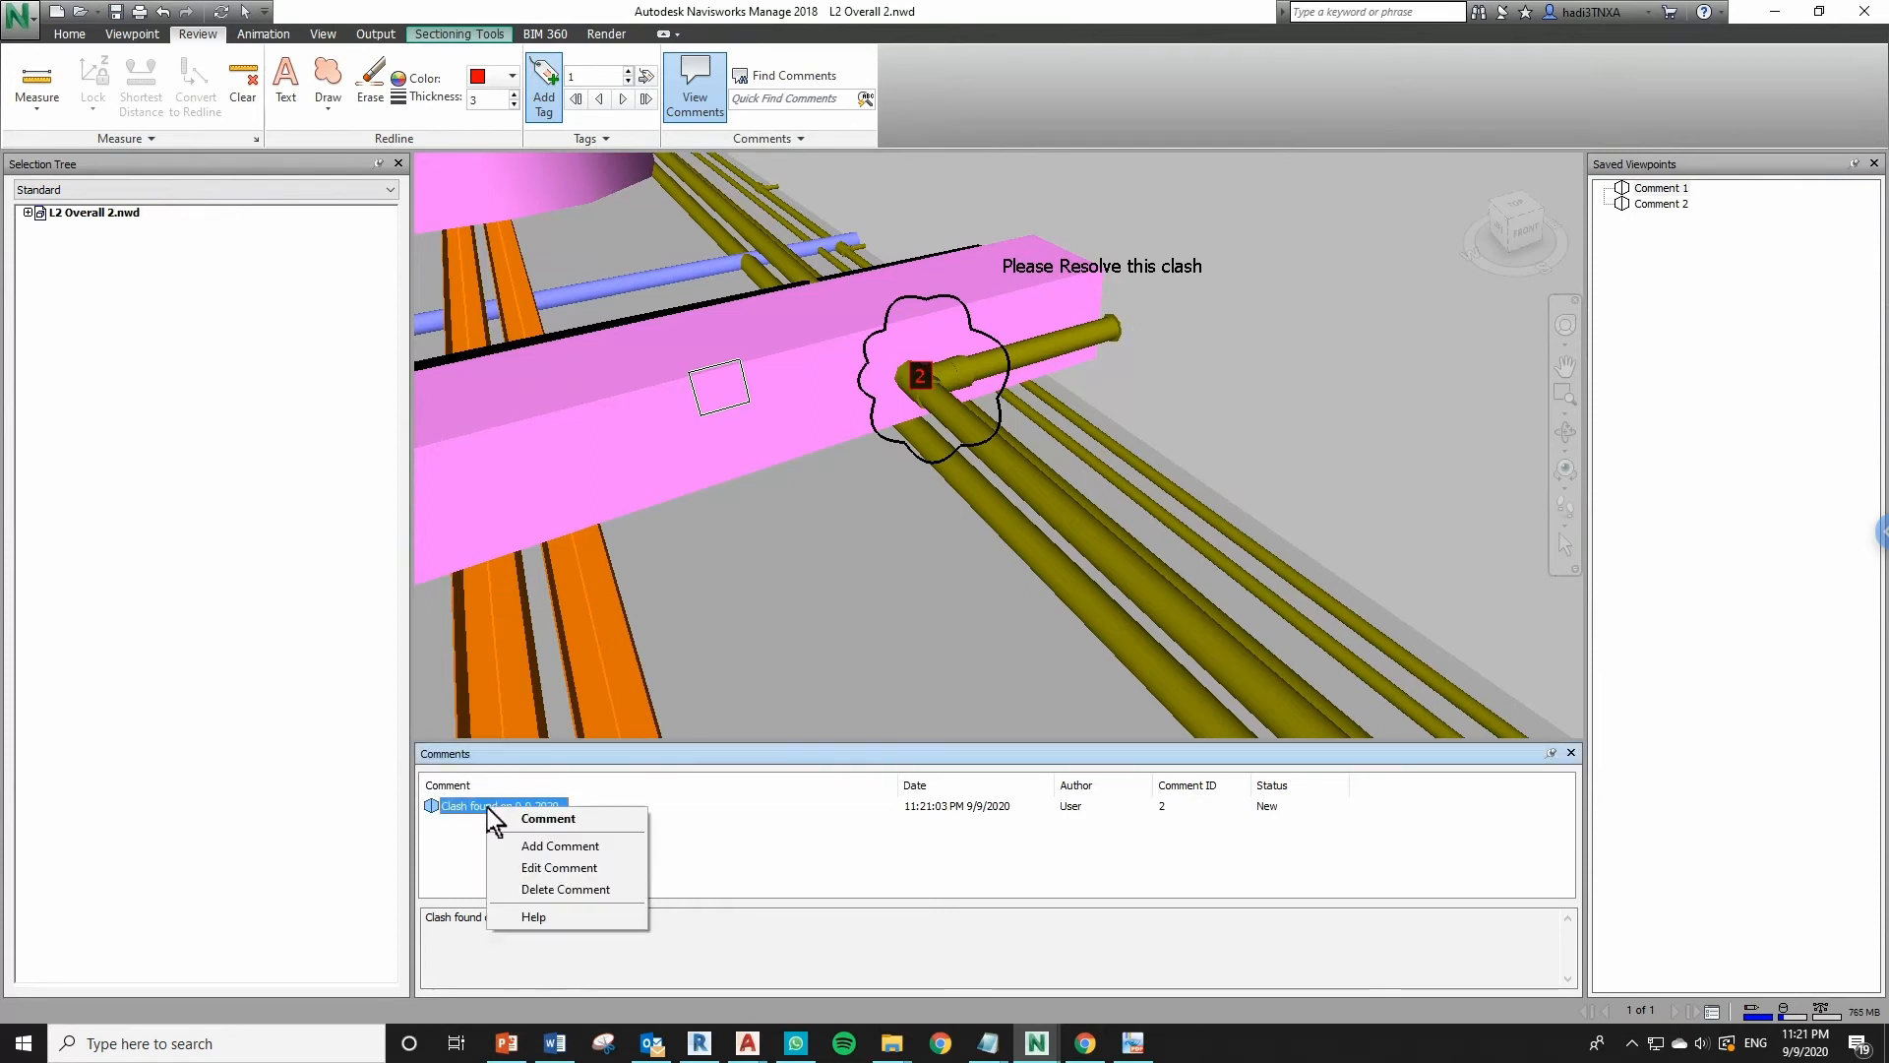
left_click(466, 842)
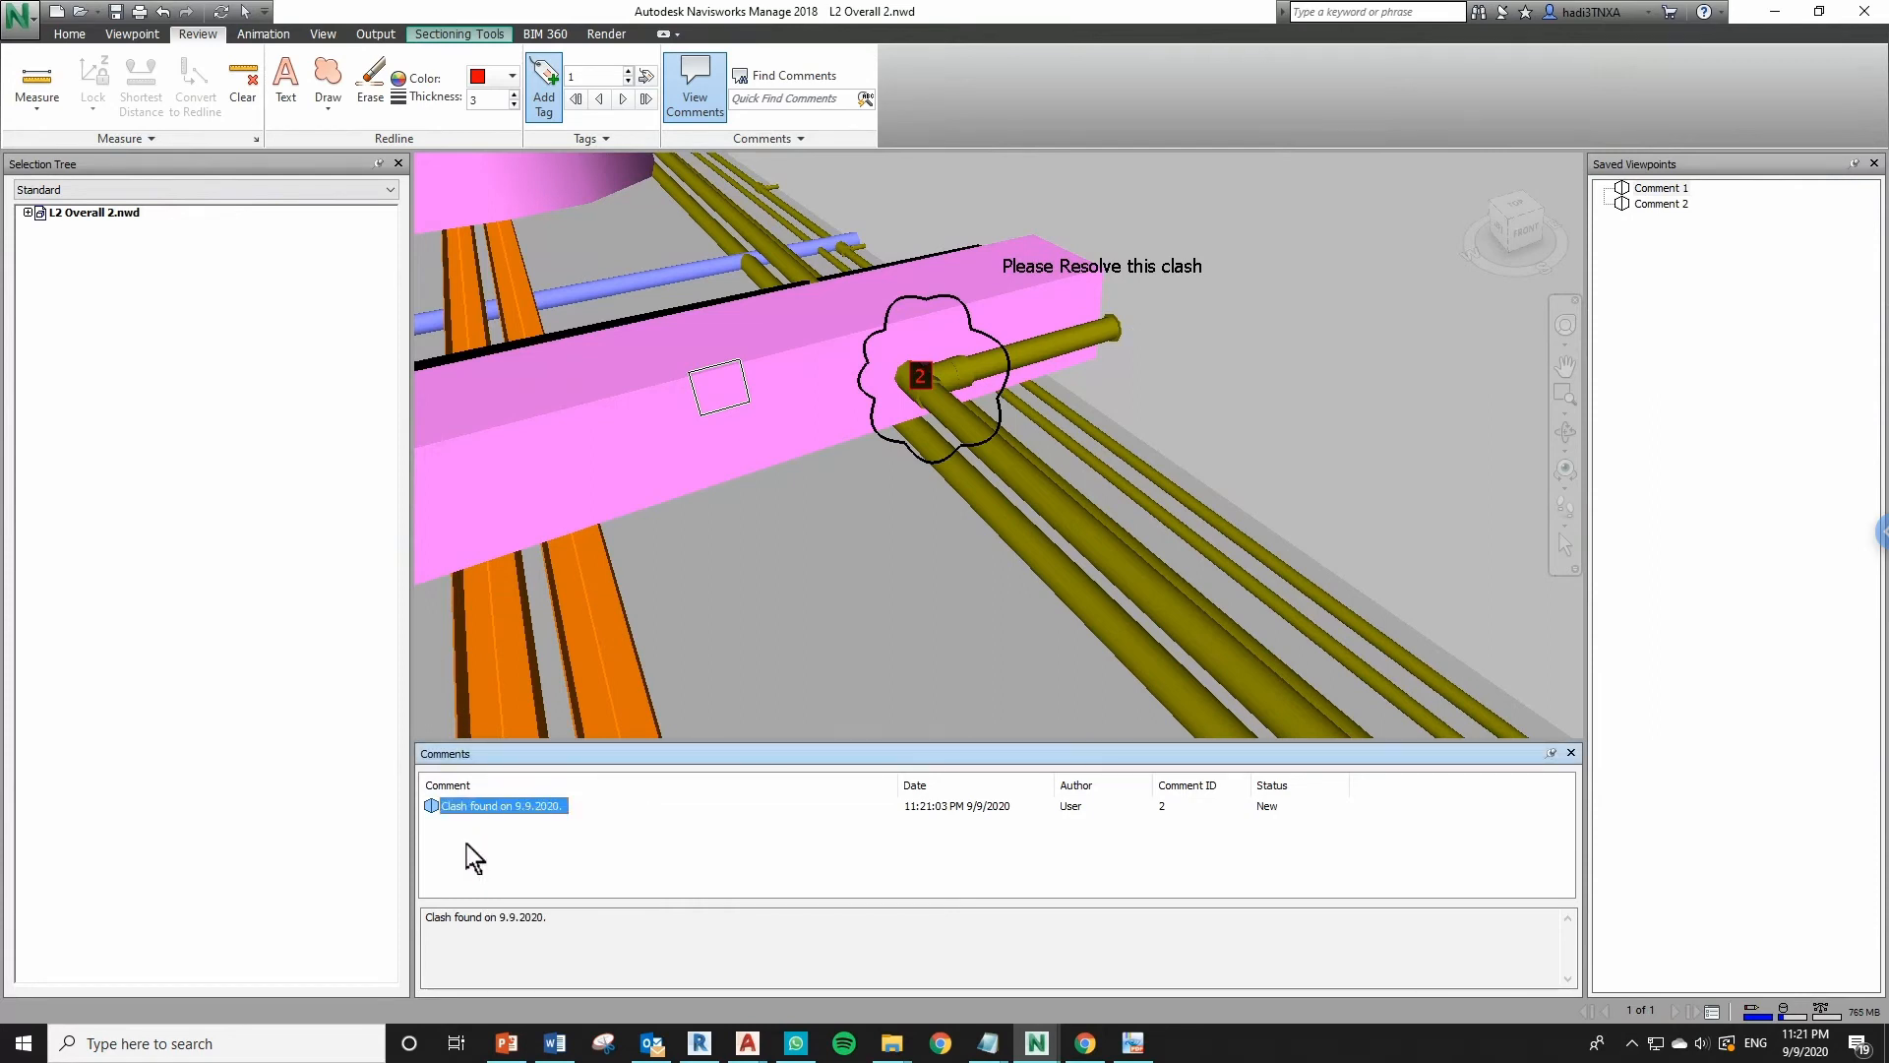
right_click(551, 809)
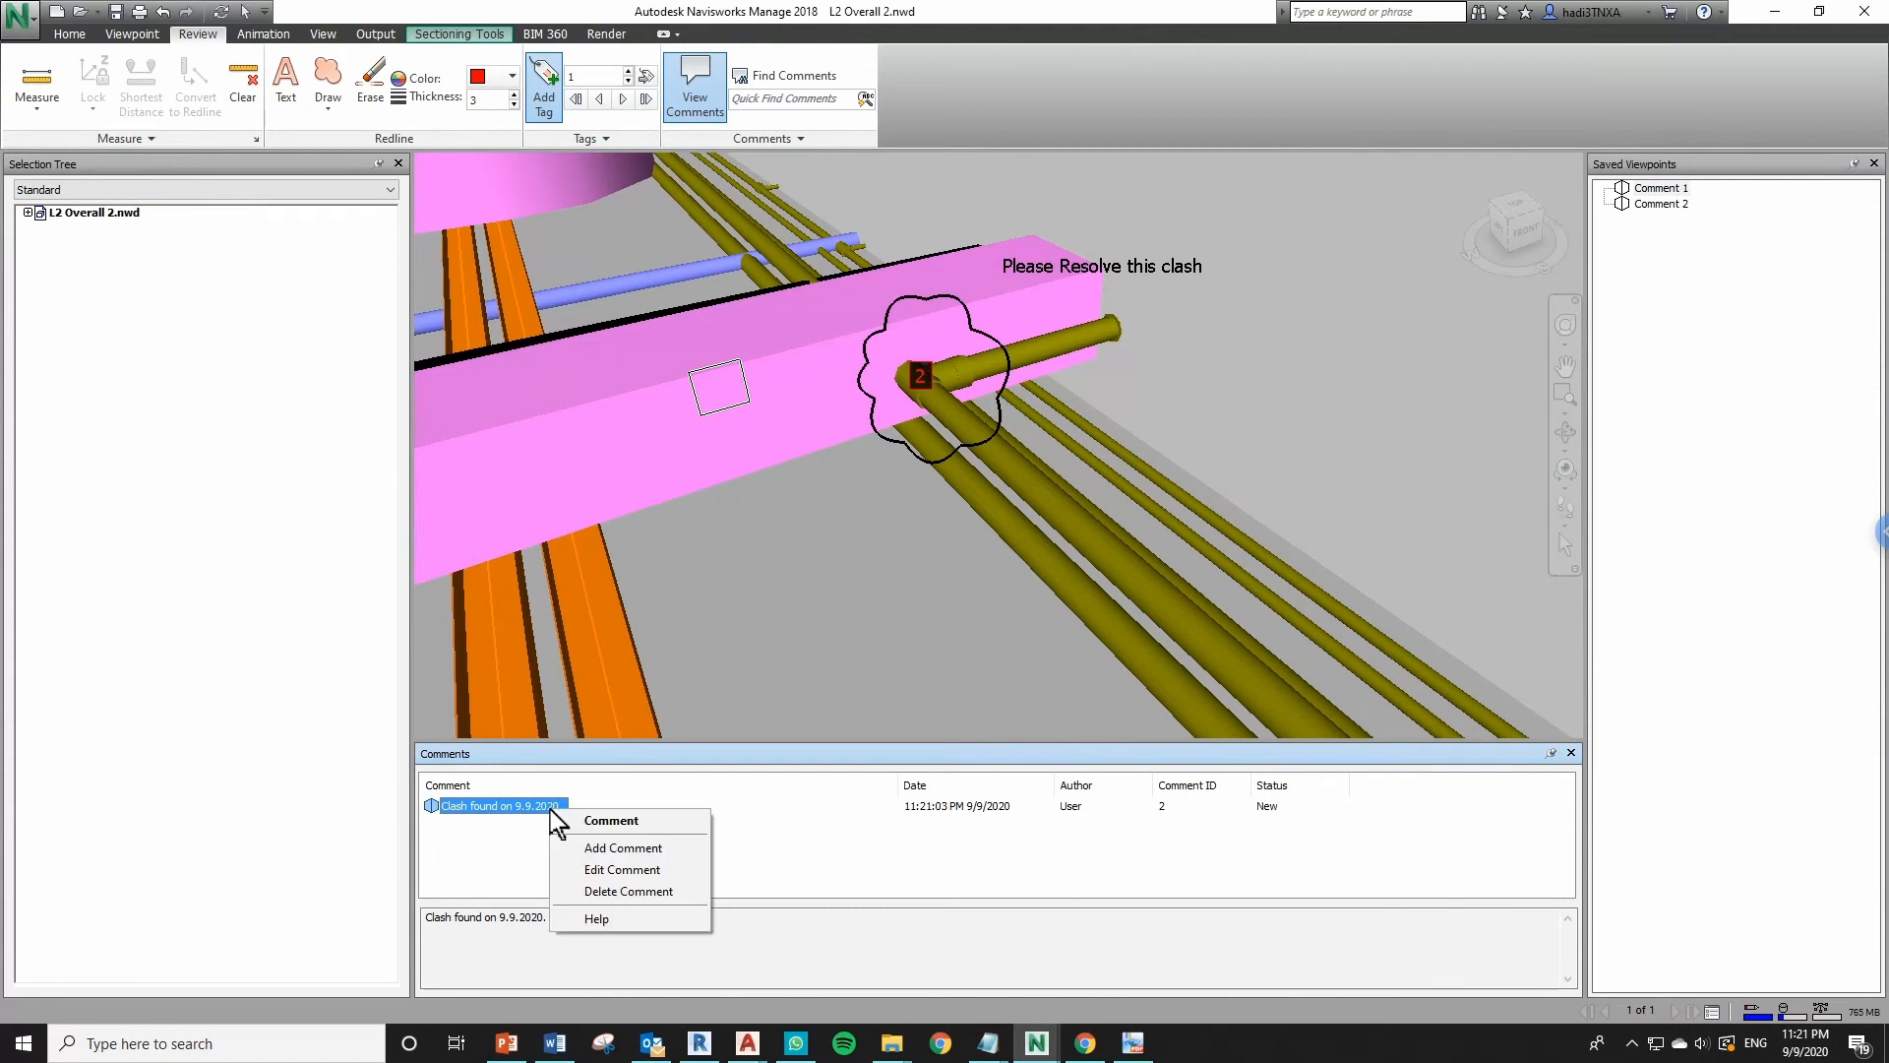
left_click(624, 870)
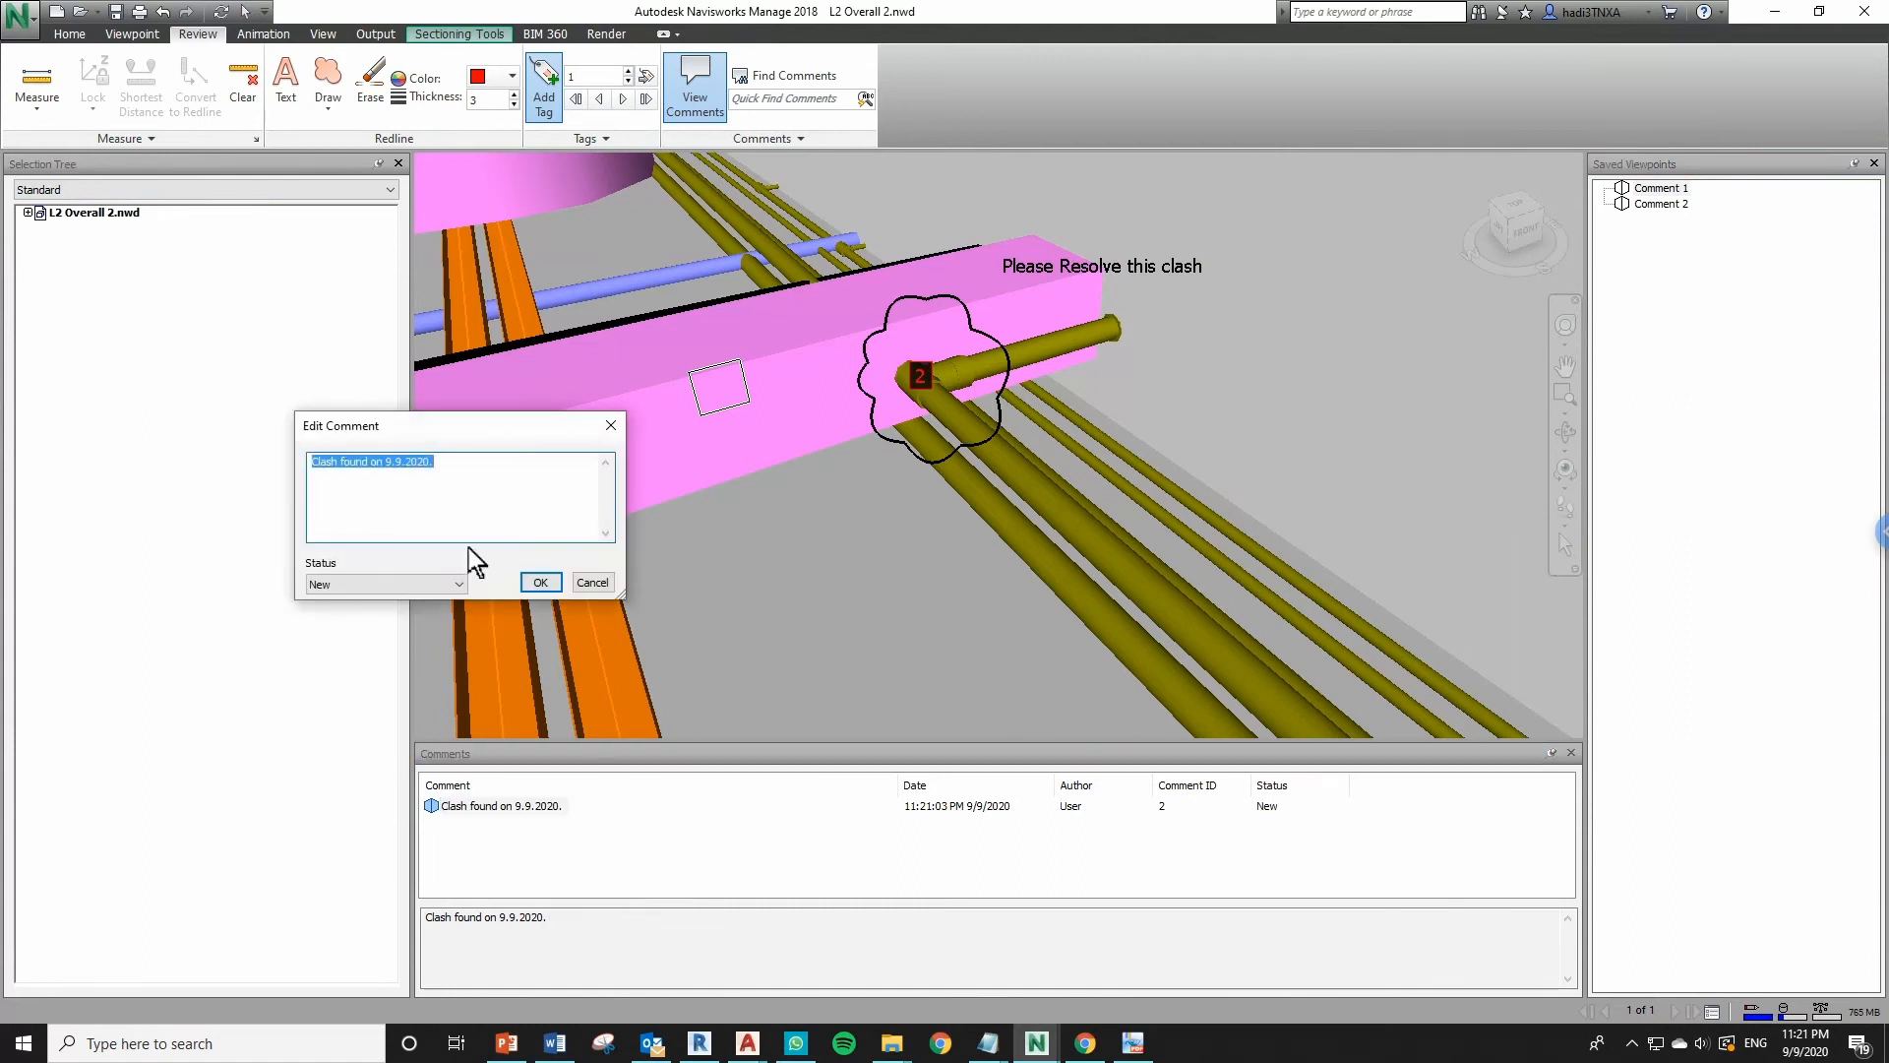
left_click(452, 466)
type("Please finish by tomorrow")
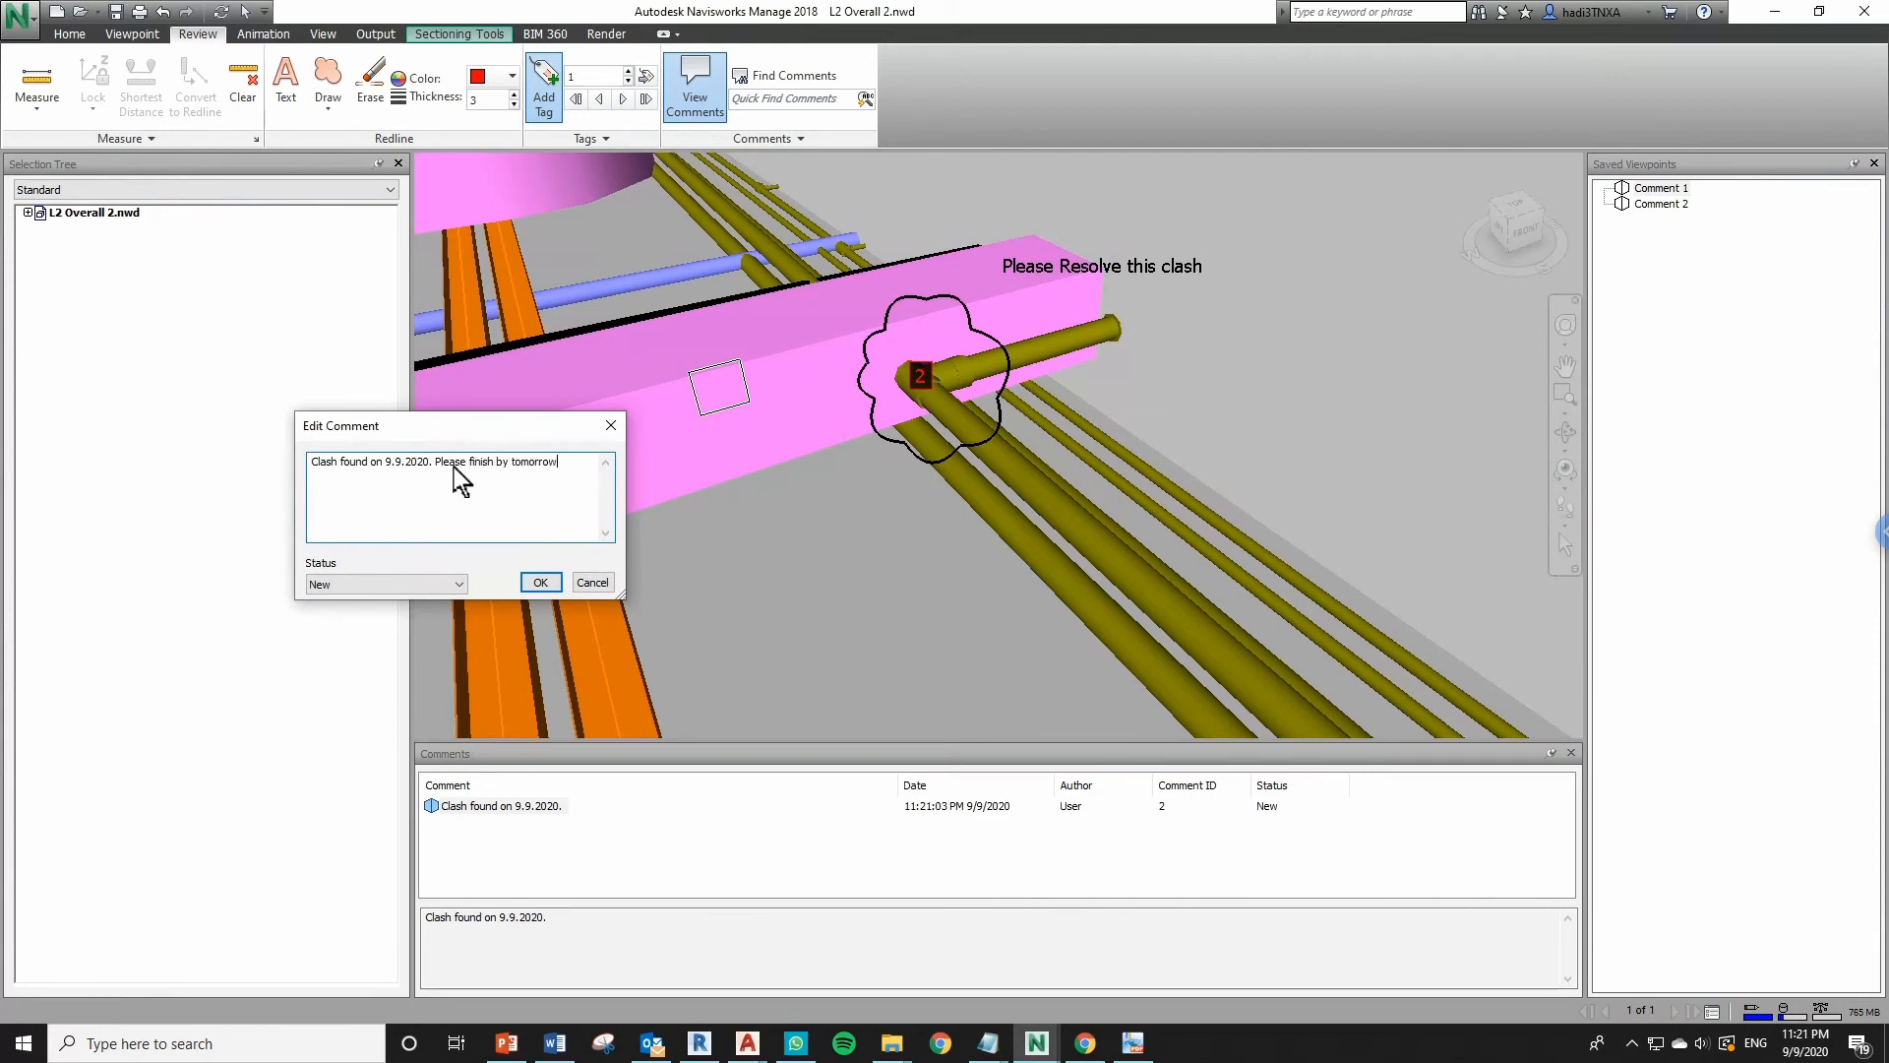
key("Return")
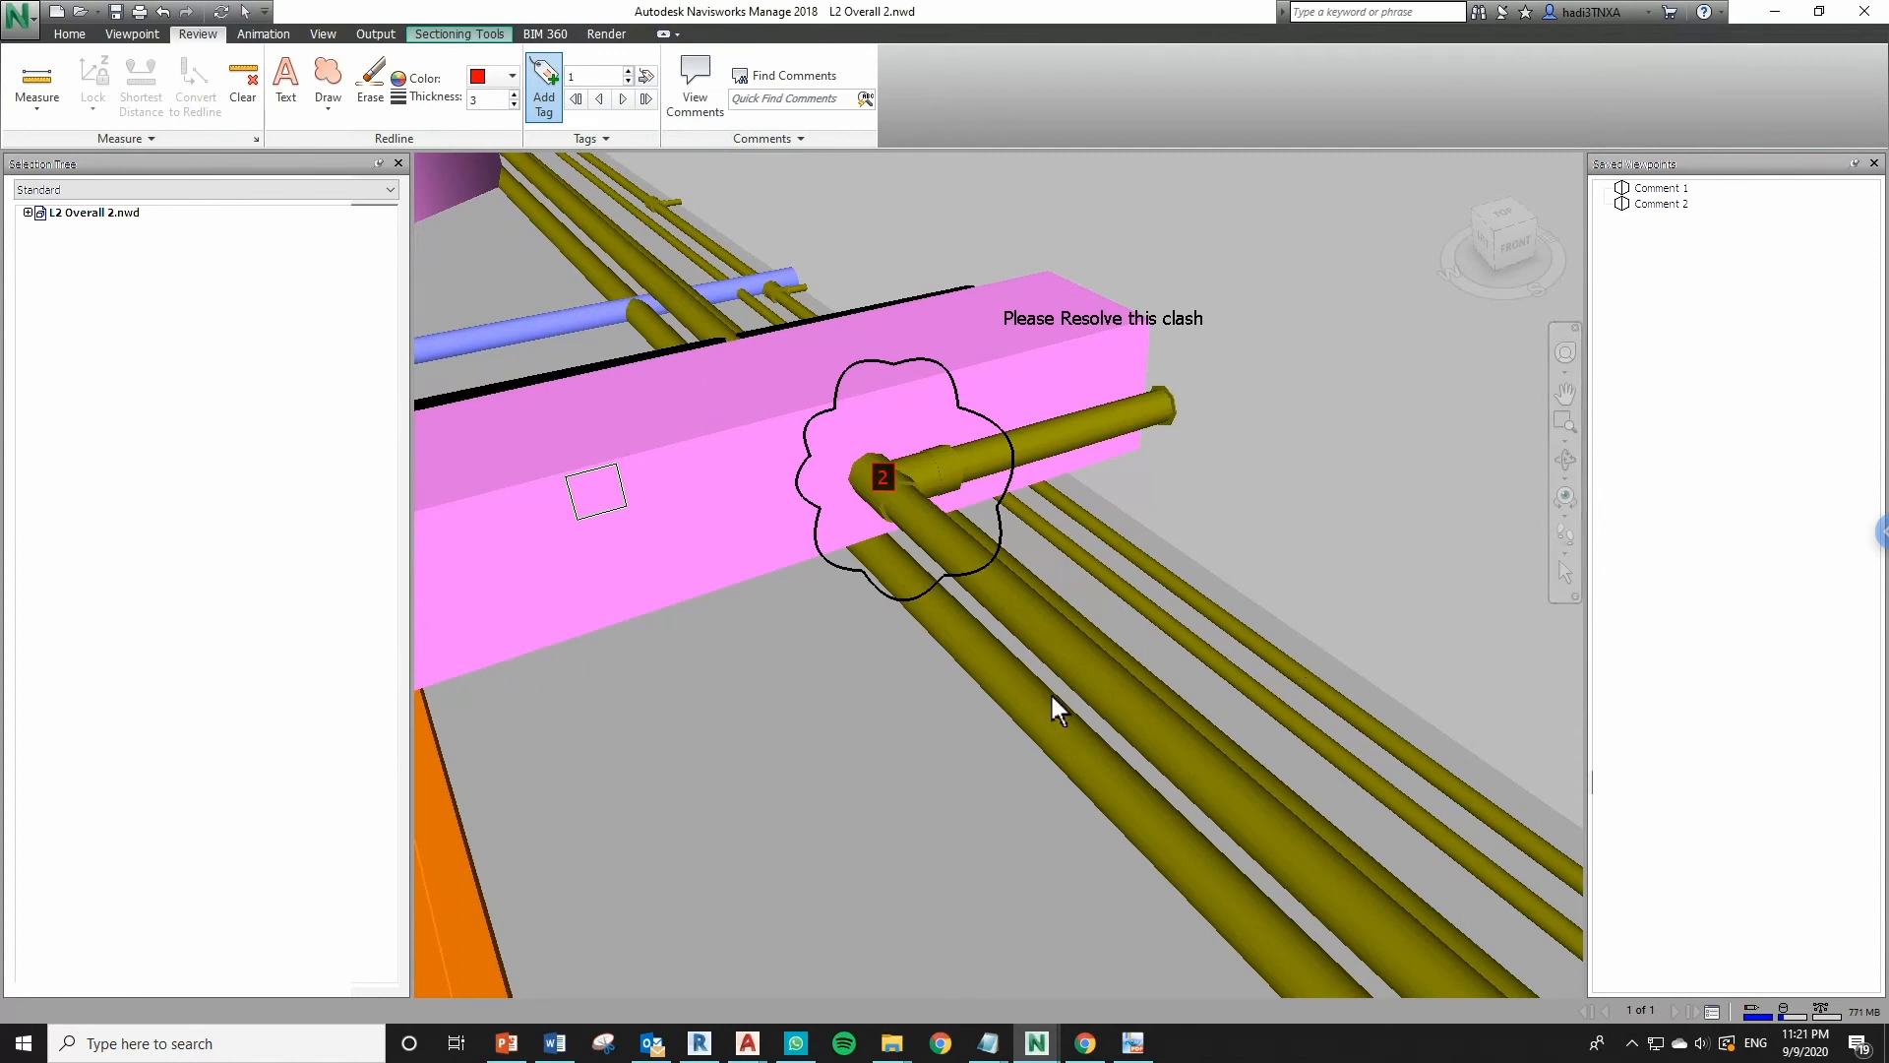
left_click(697, 80)
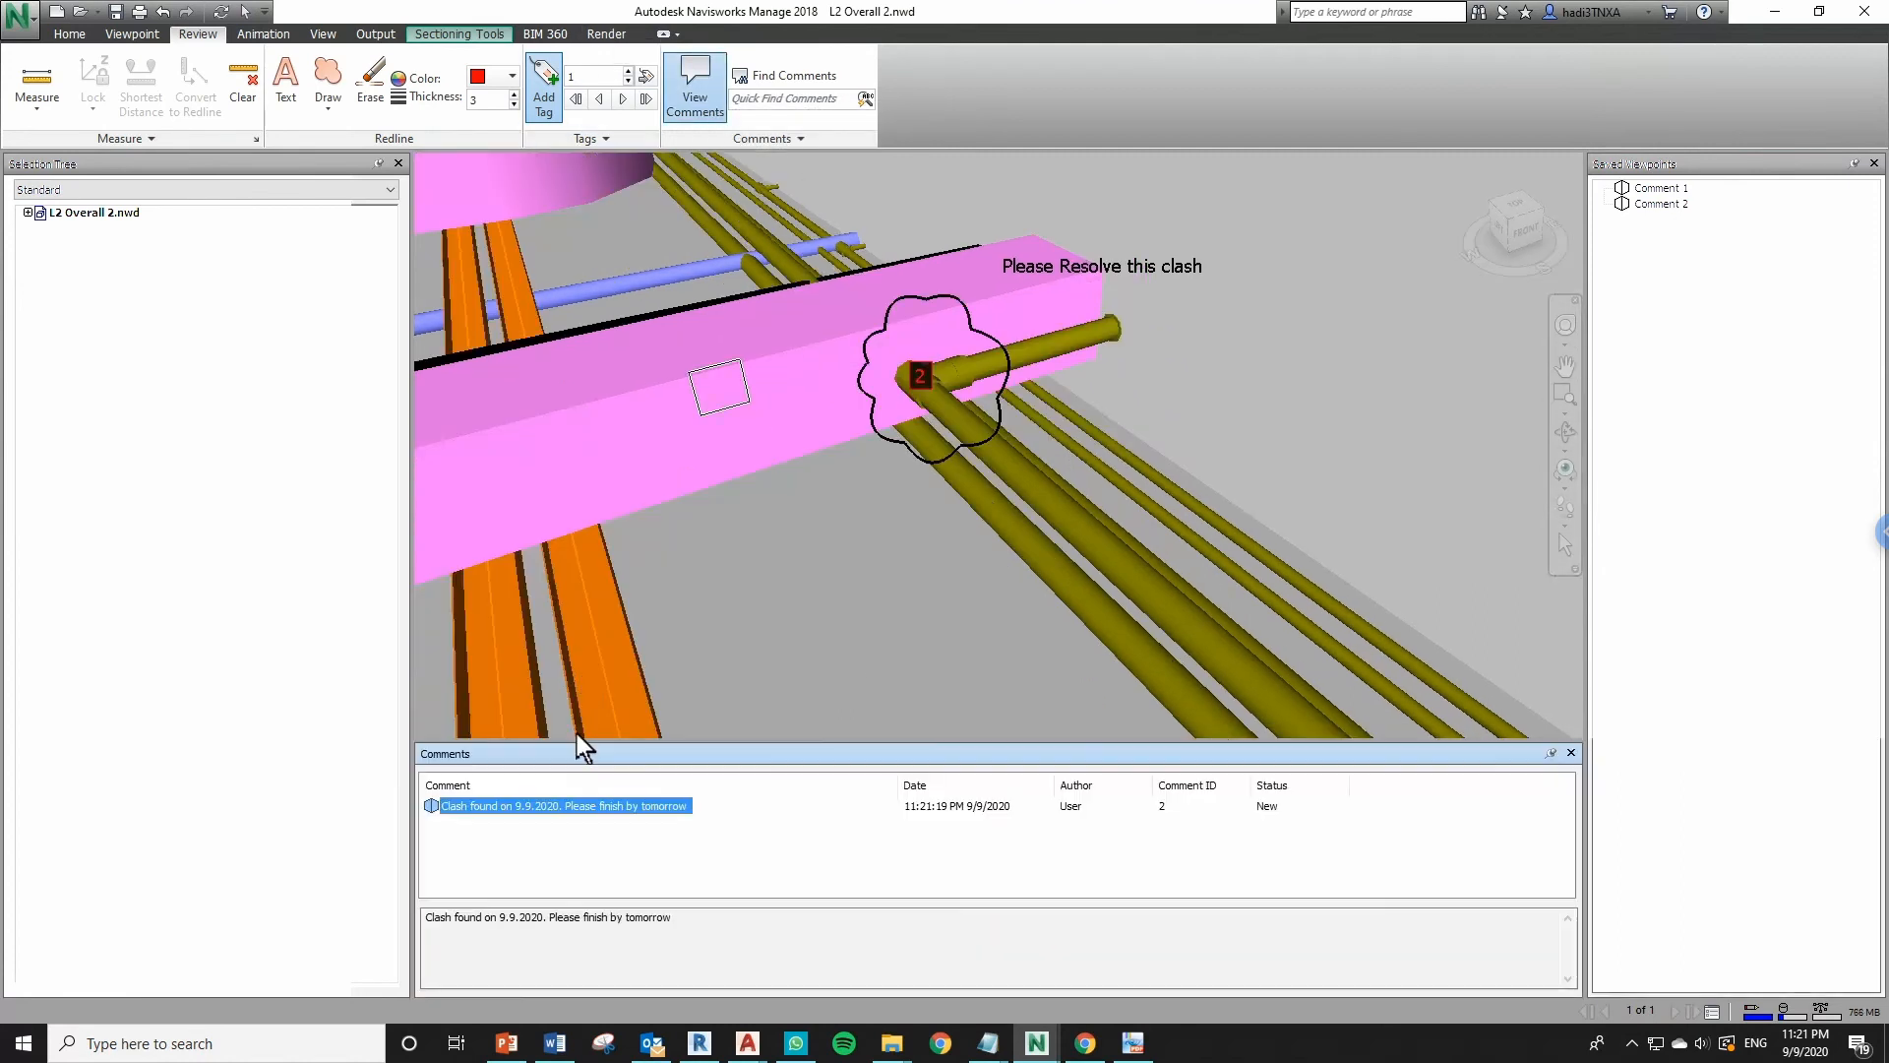
left_click(1570, 753)
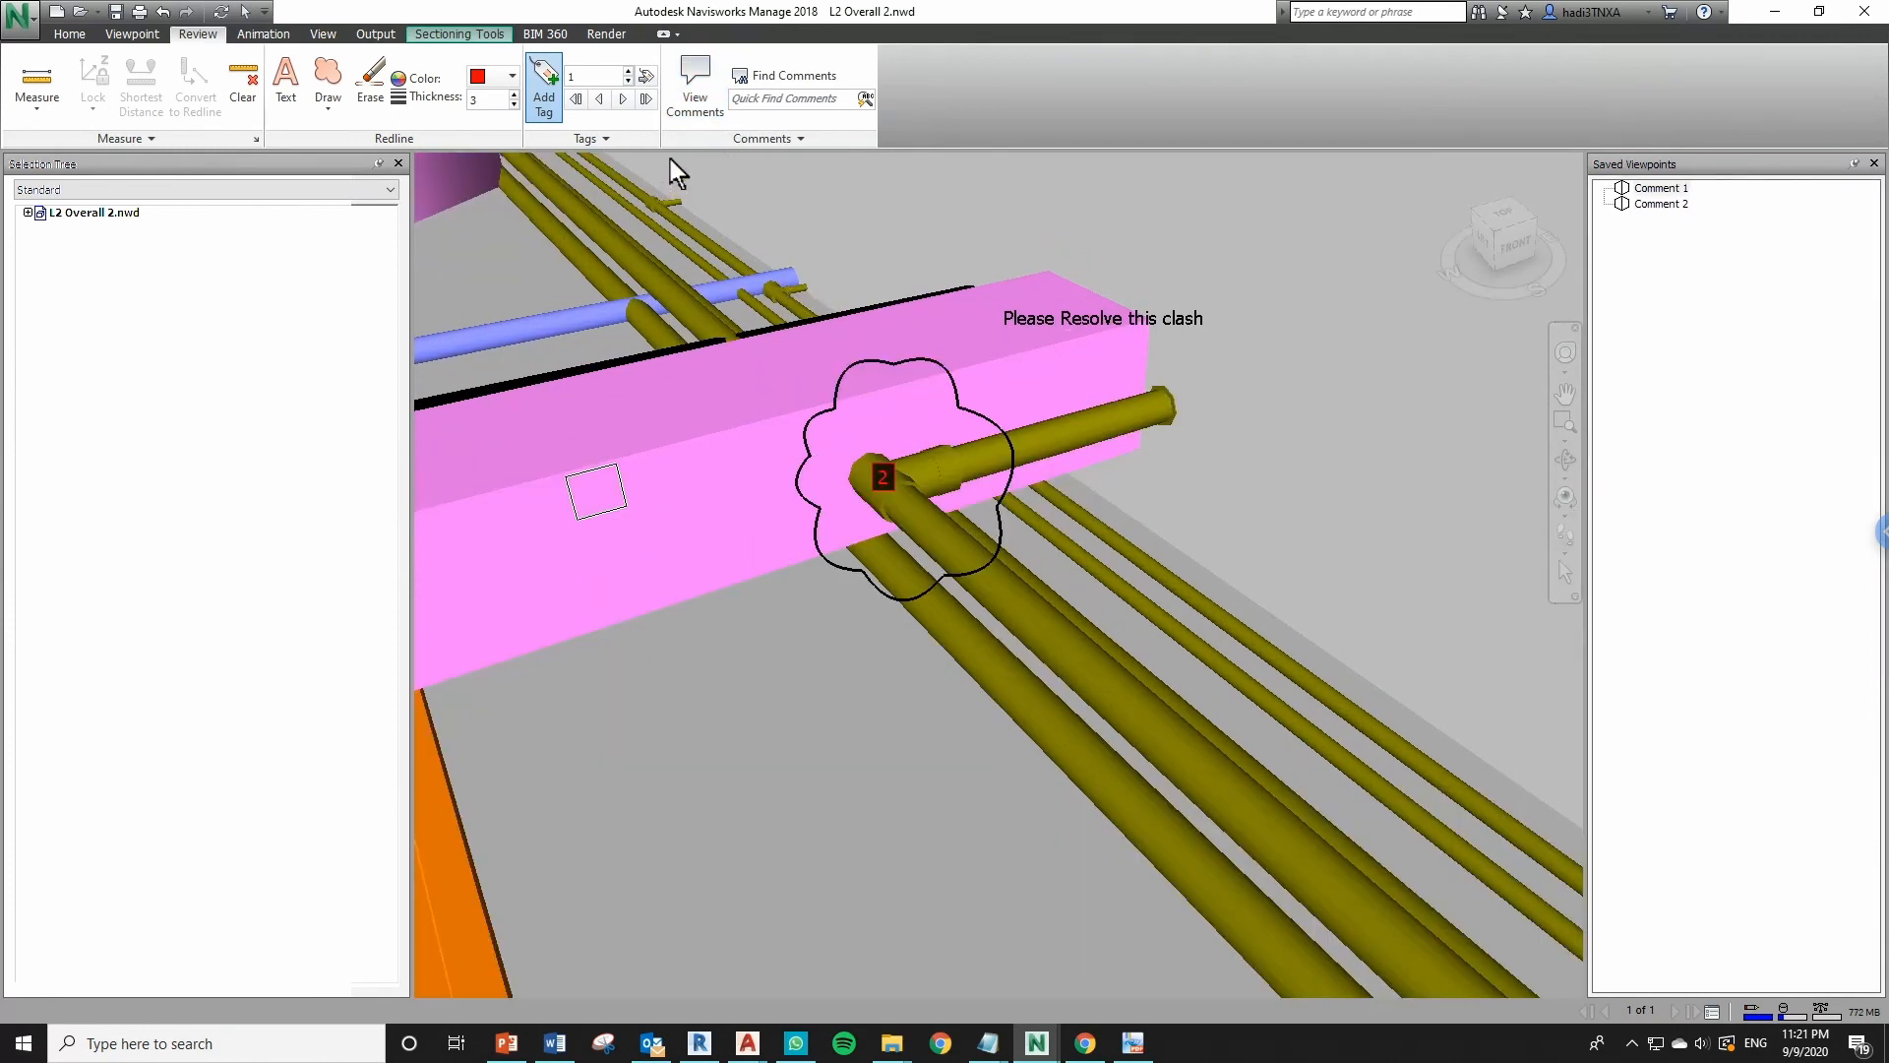
Step back and forth through tags 1 and 2 to review their views, ending on tag 2
left_click(629, 79)
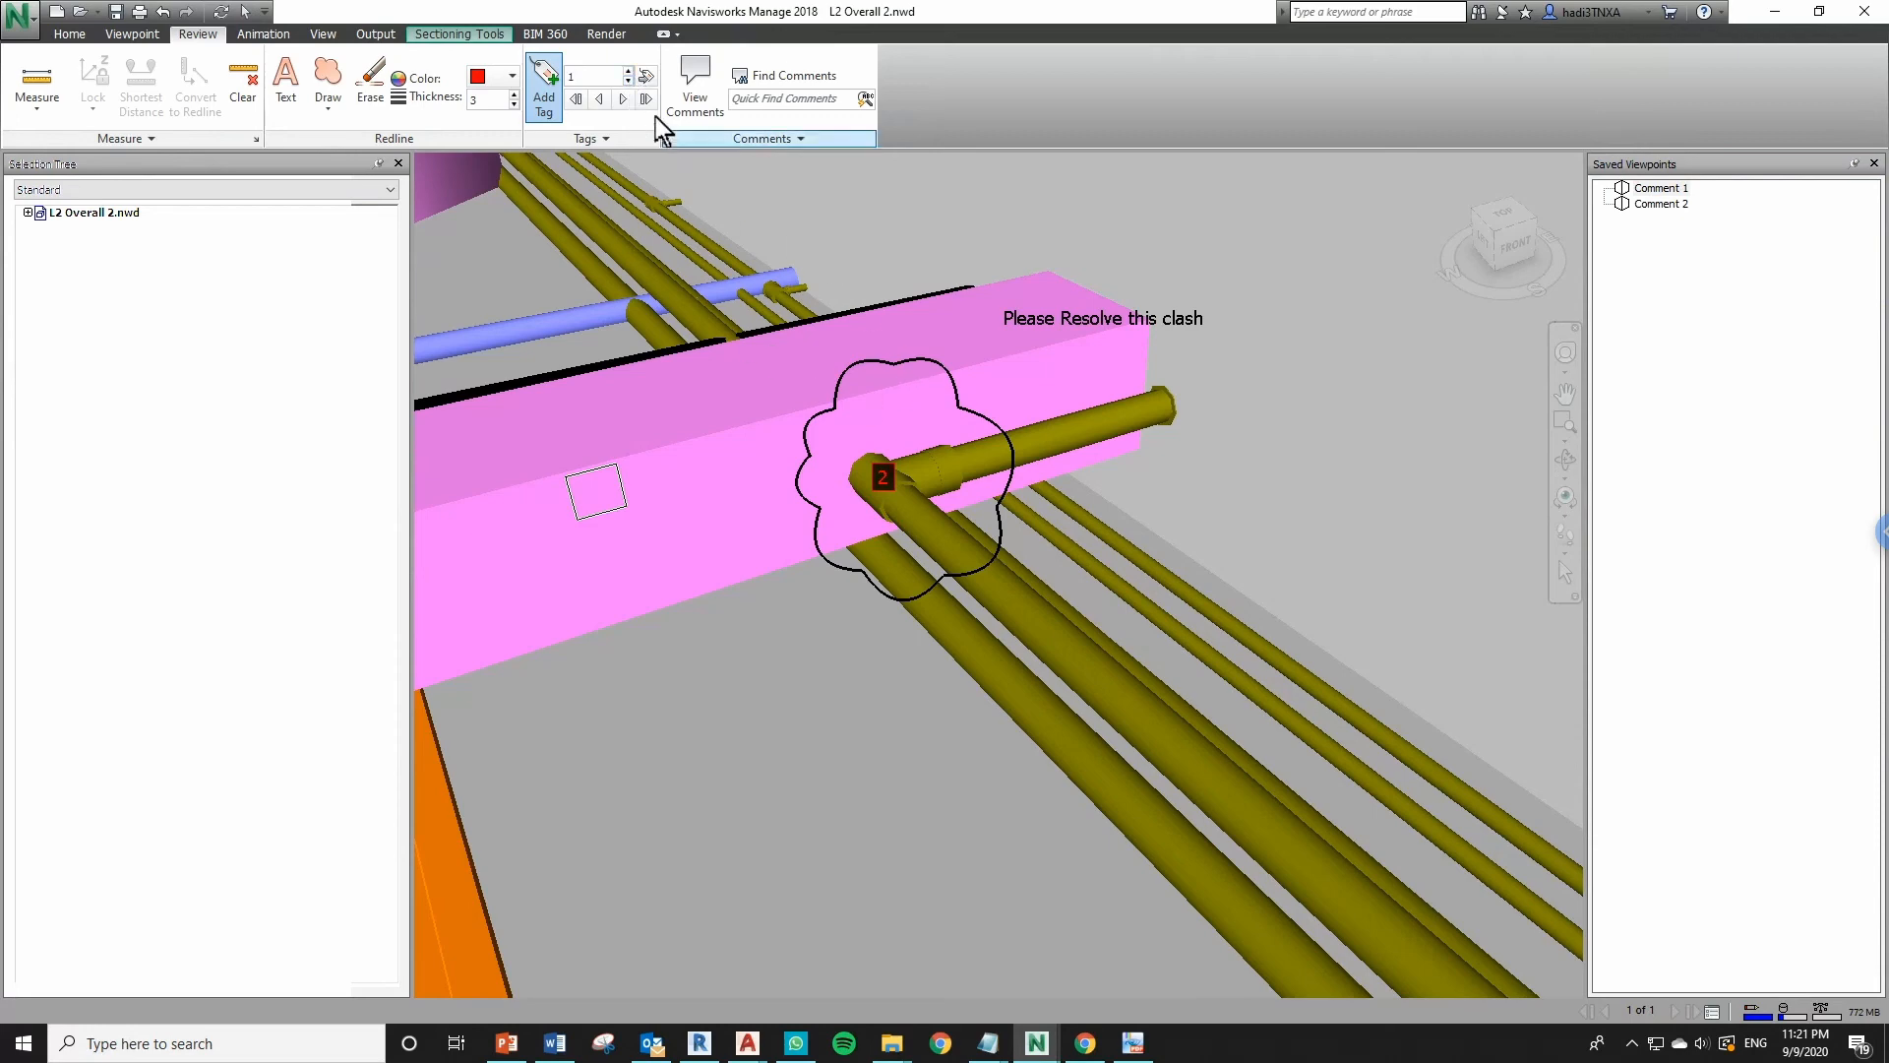
left_click(625, 99)
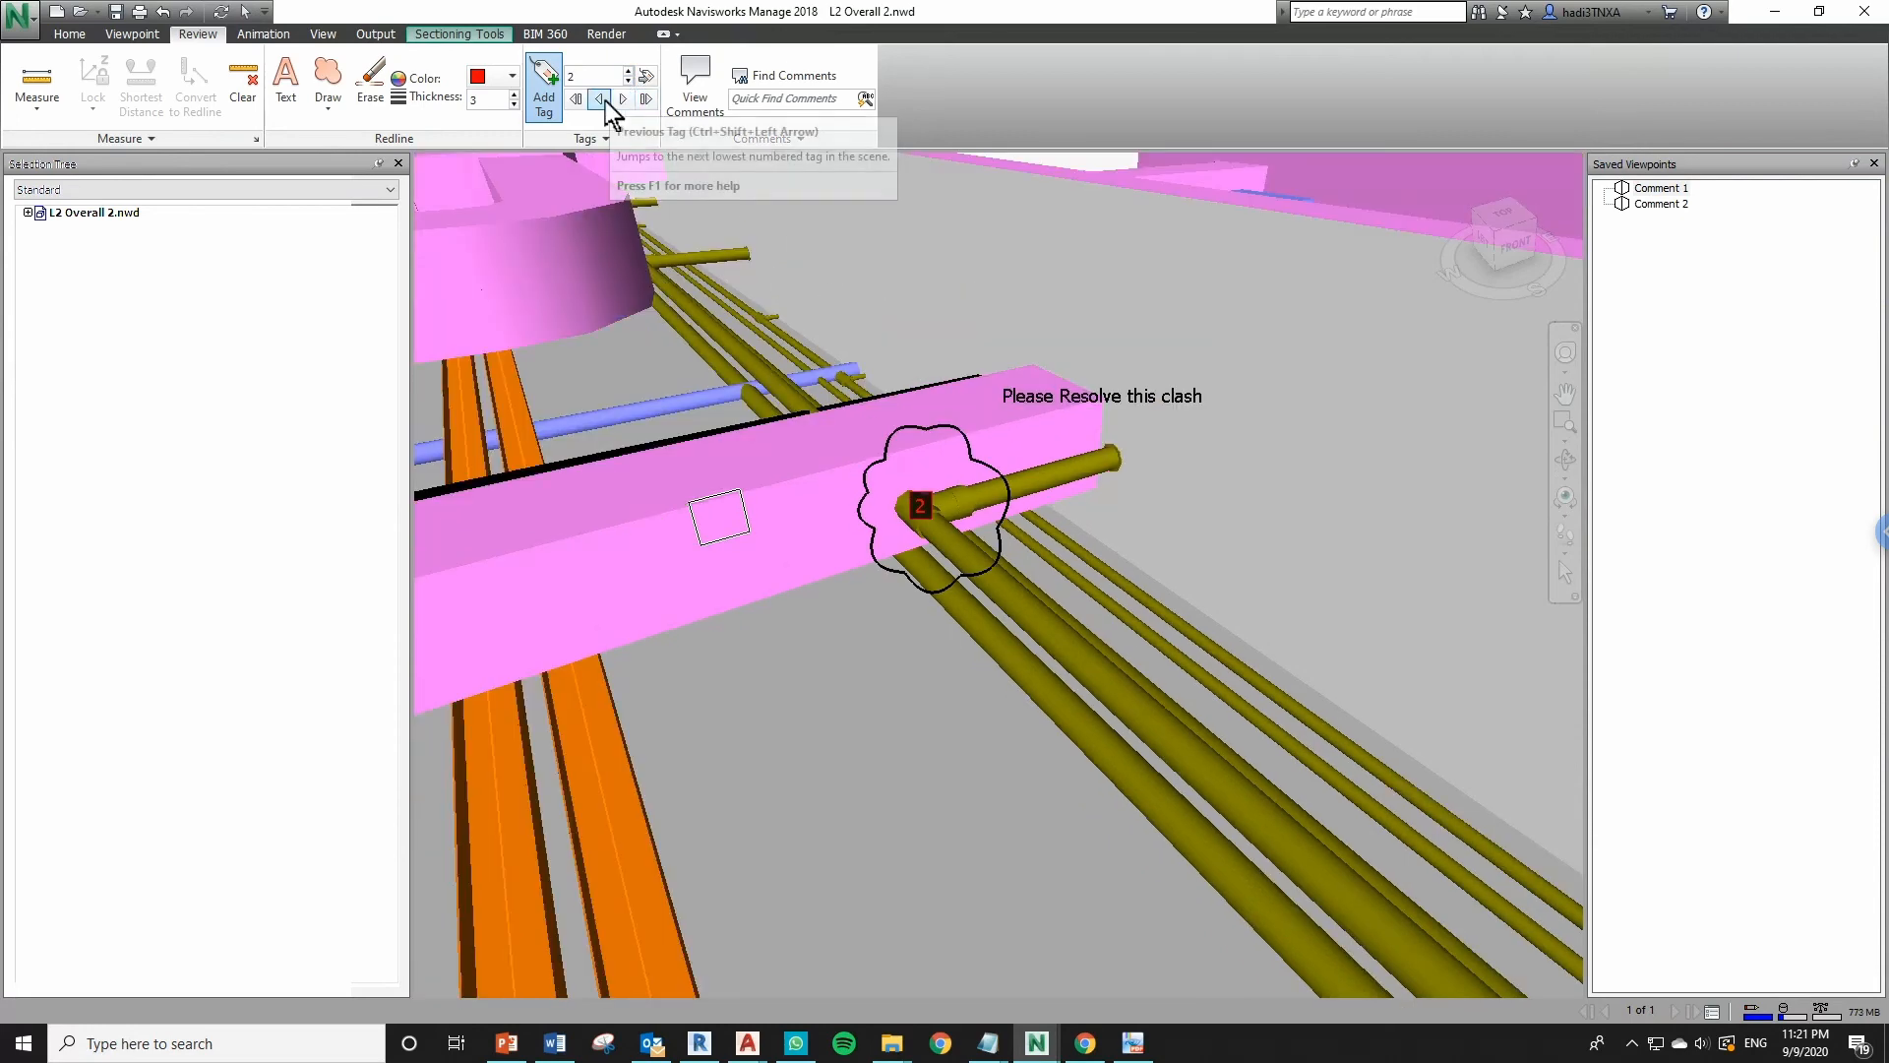
left_click(602, 100)
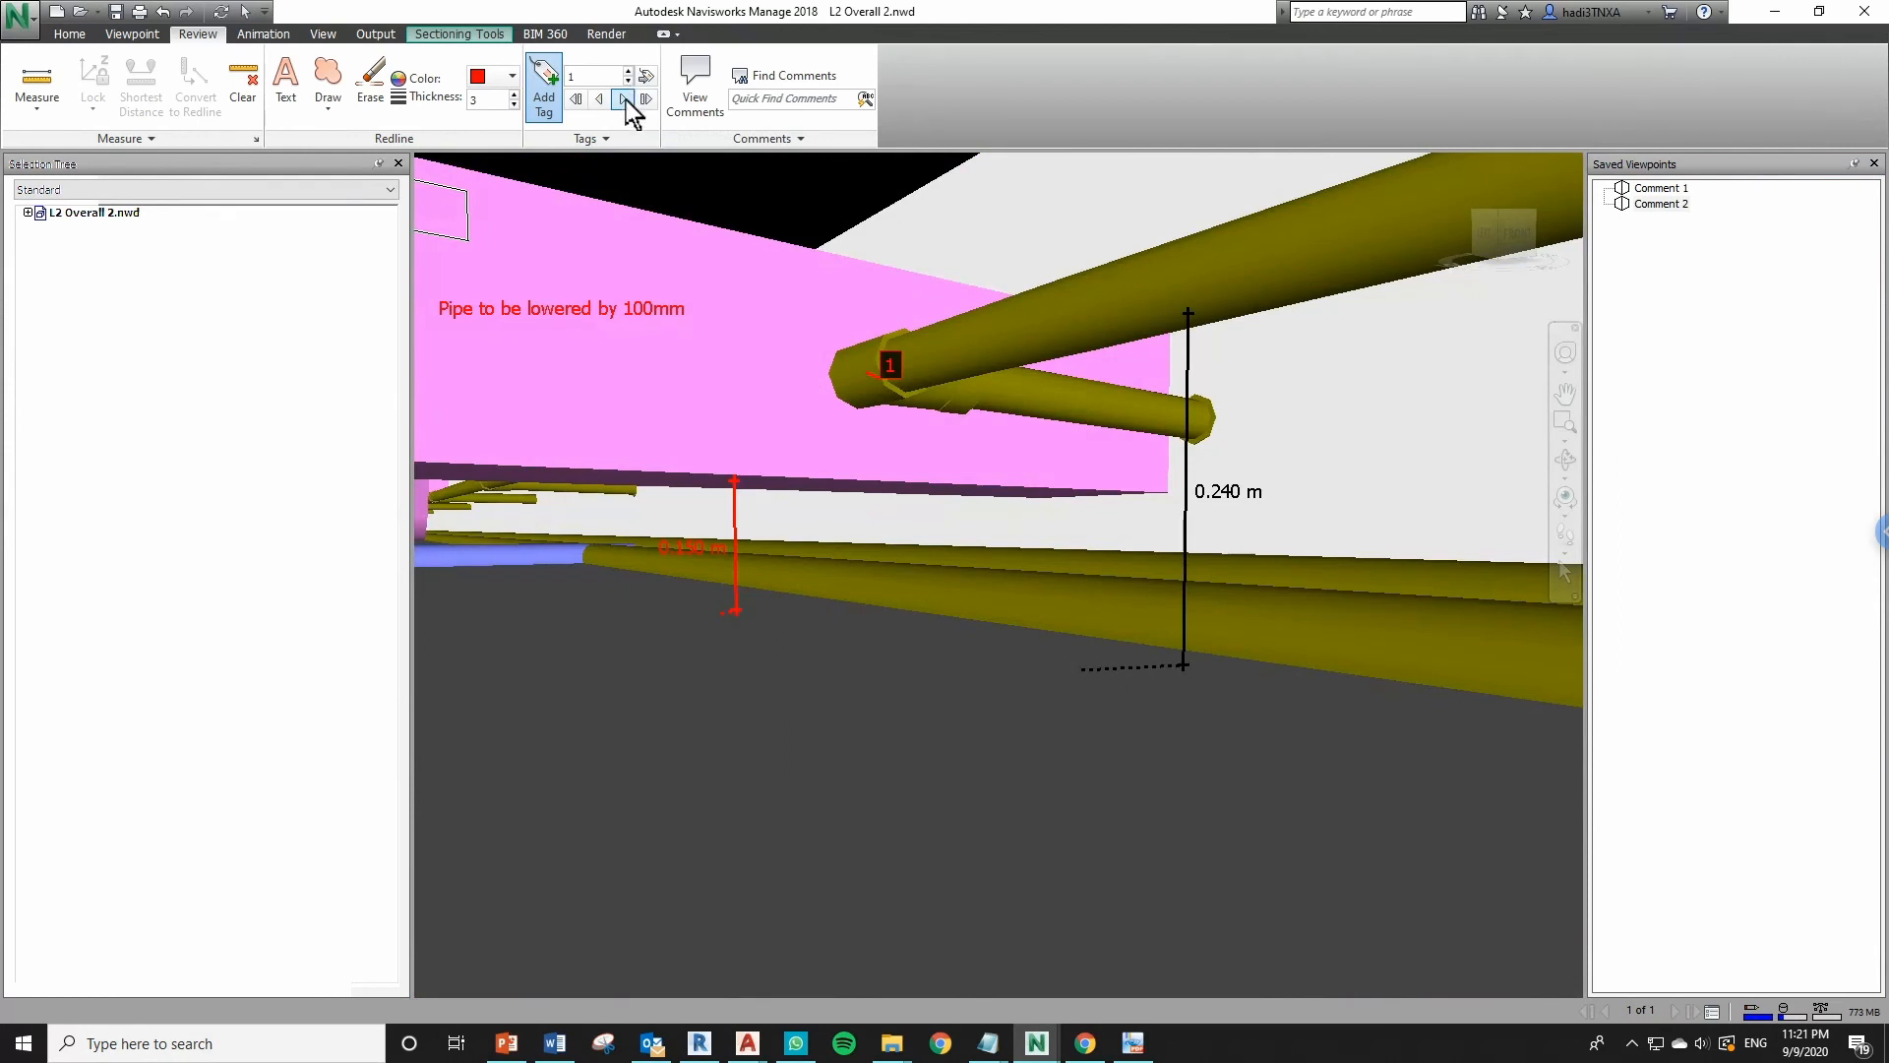
left_click(626, 99)
left_click(597, 99)
left_click(624, 99)
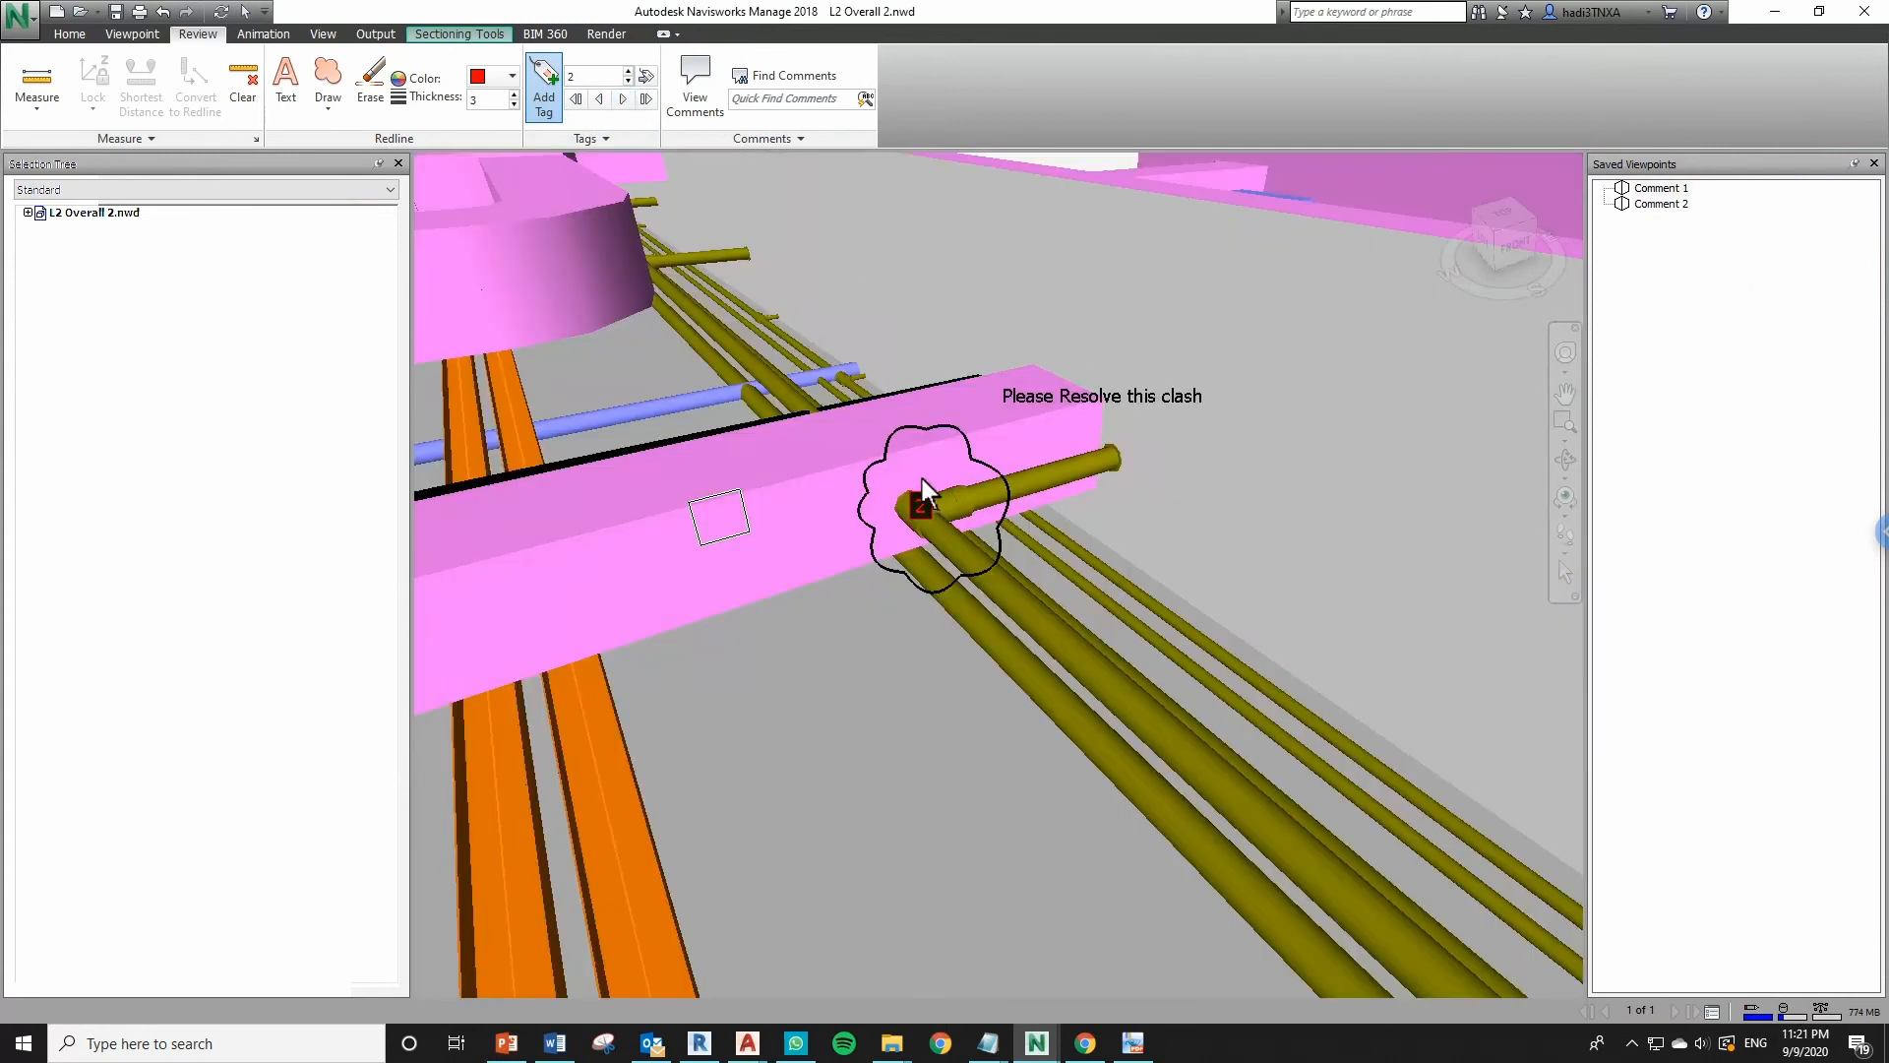
Renumber both saved viewpoints to match their tags, naming the clash cloud viewpoint Comment 2
double_click(1673, 189)
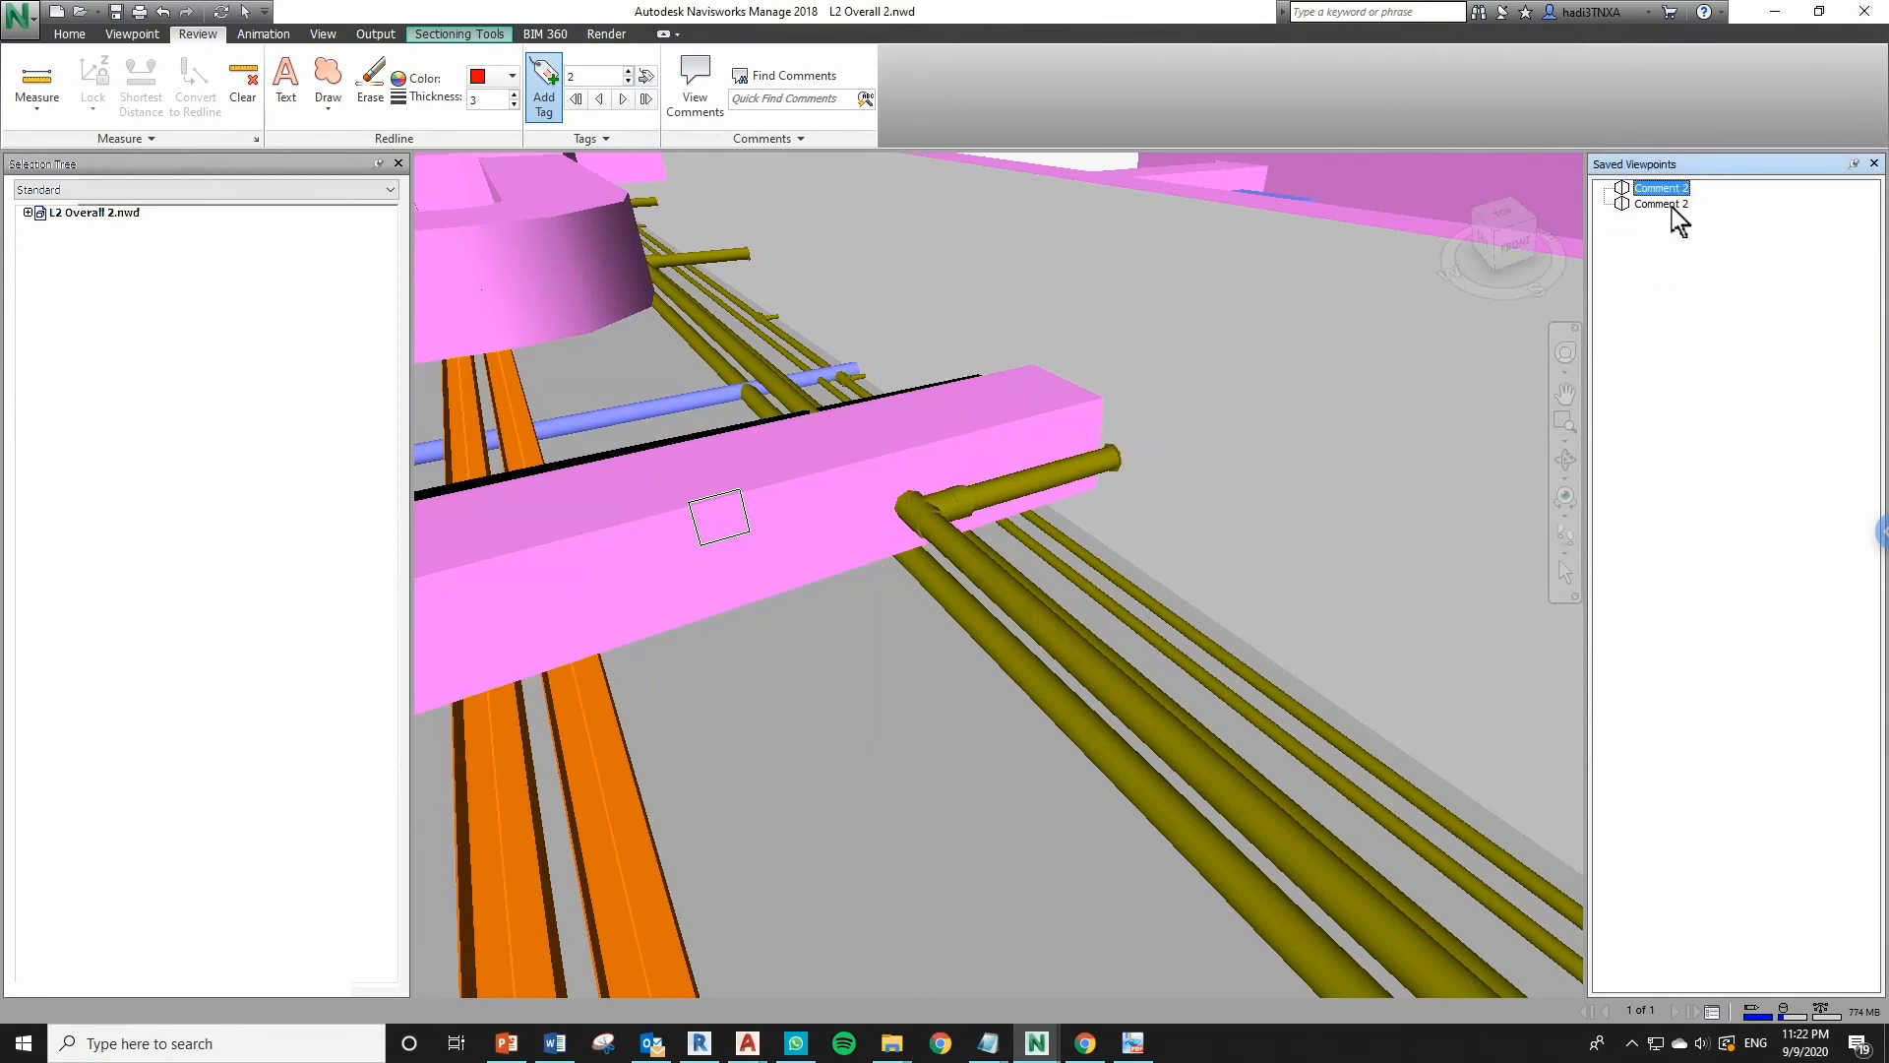
double_click(1675, 205)
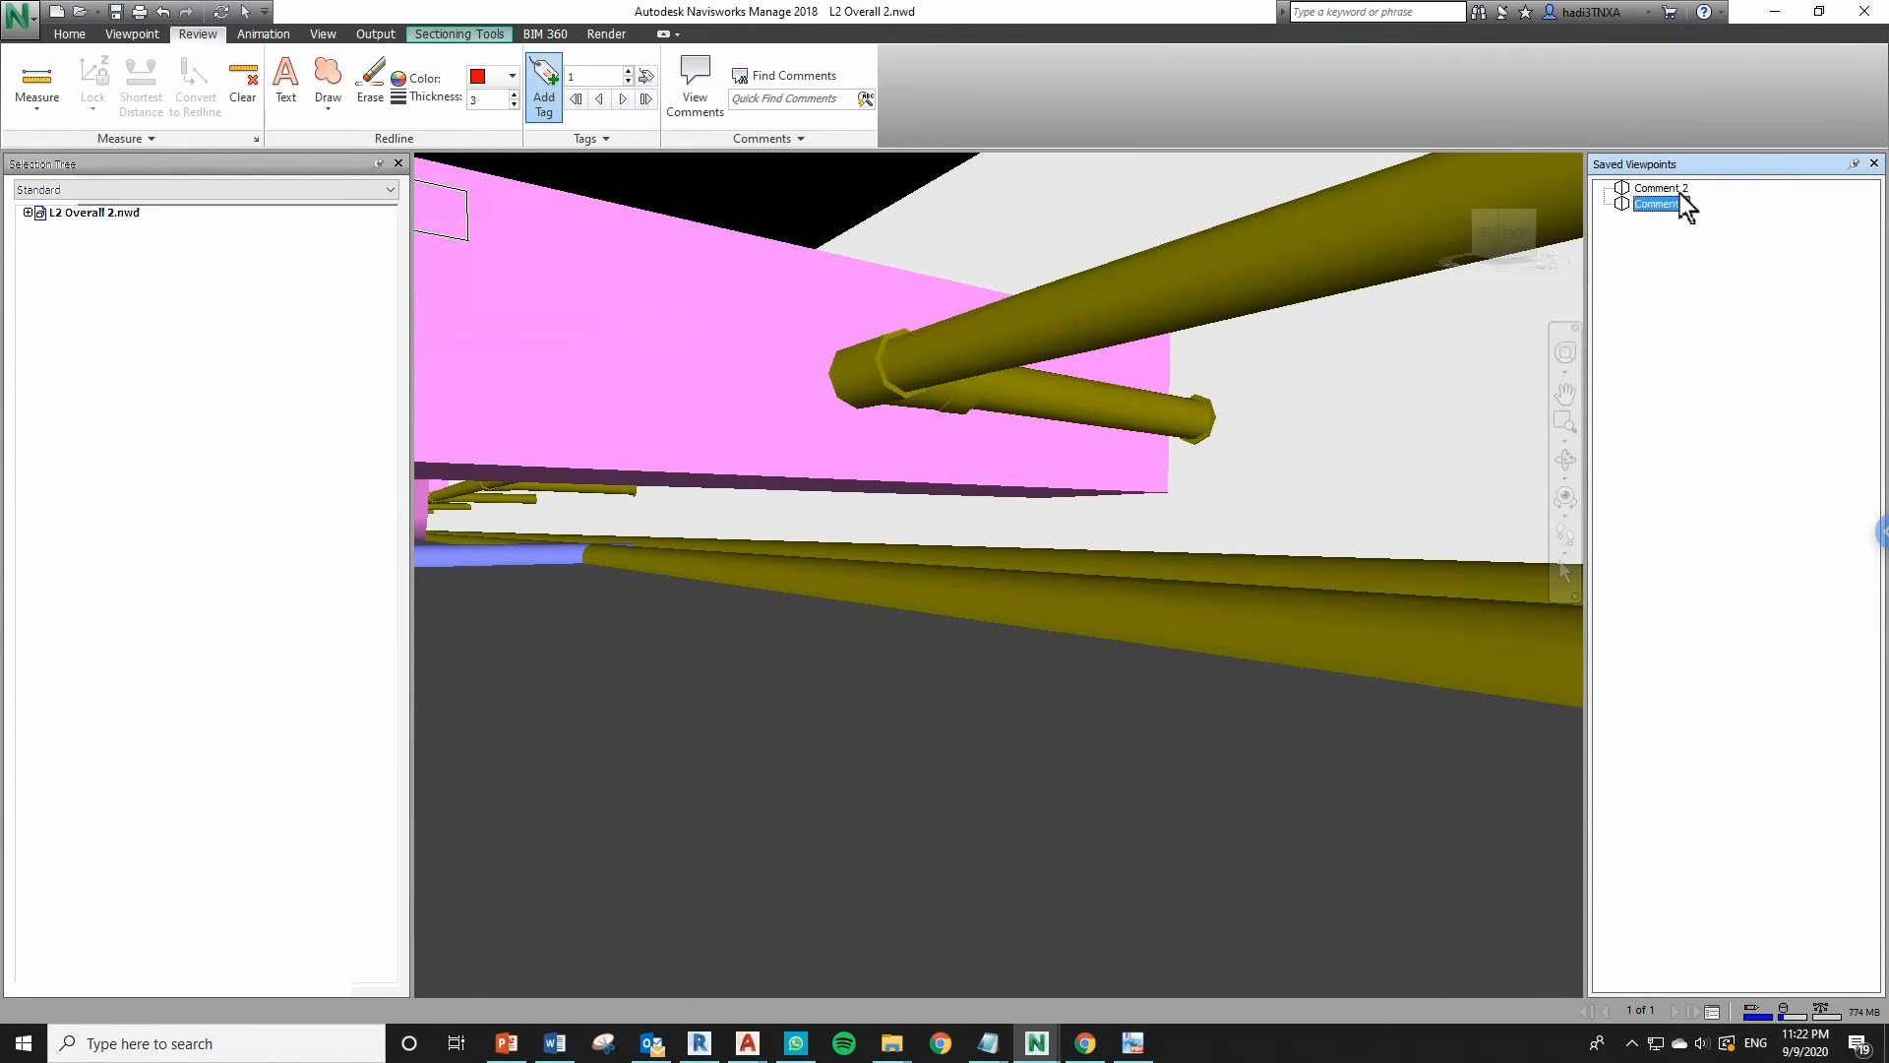
Move the Comment 2 viewpoint below Comment 1 in the saved viewpoints, and switch between both views, ending on Comment 2
left_click(1634, 190)
left_click_drag(1635, 193, 1640, 239)
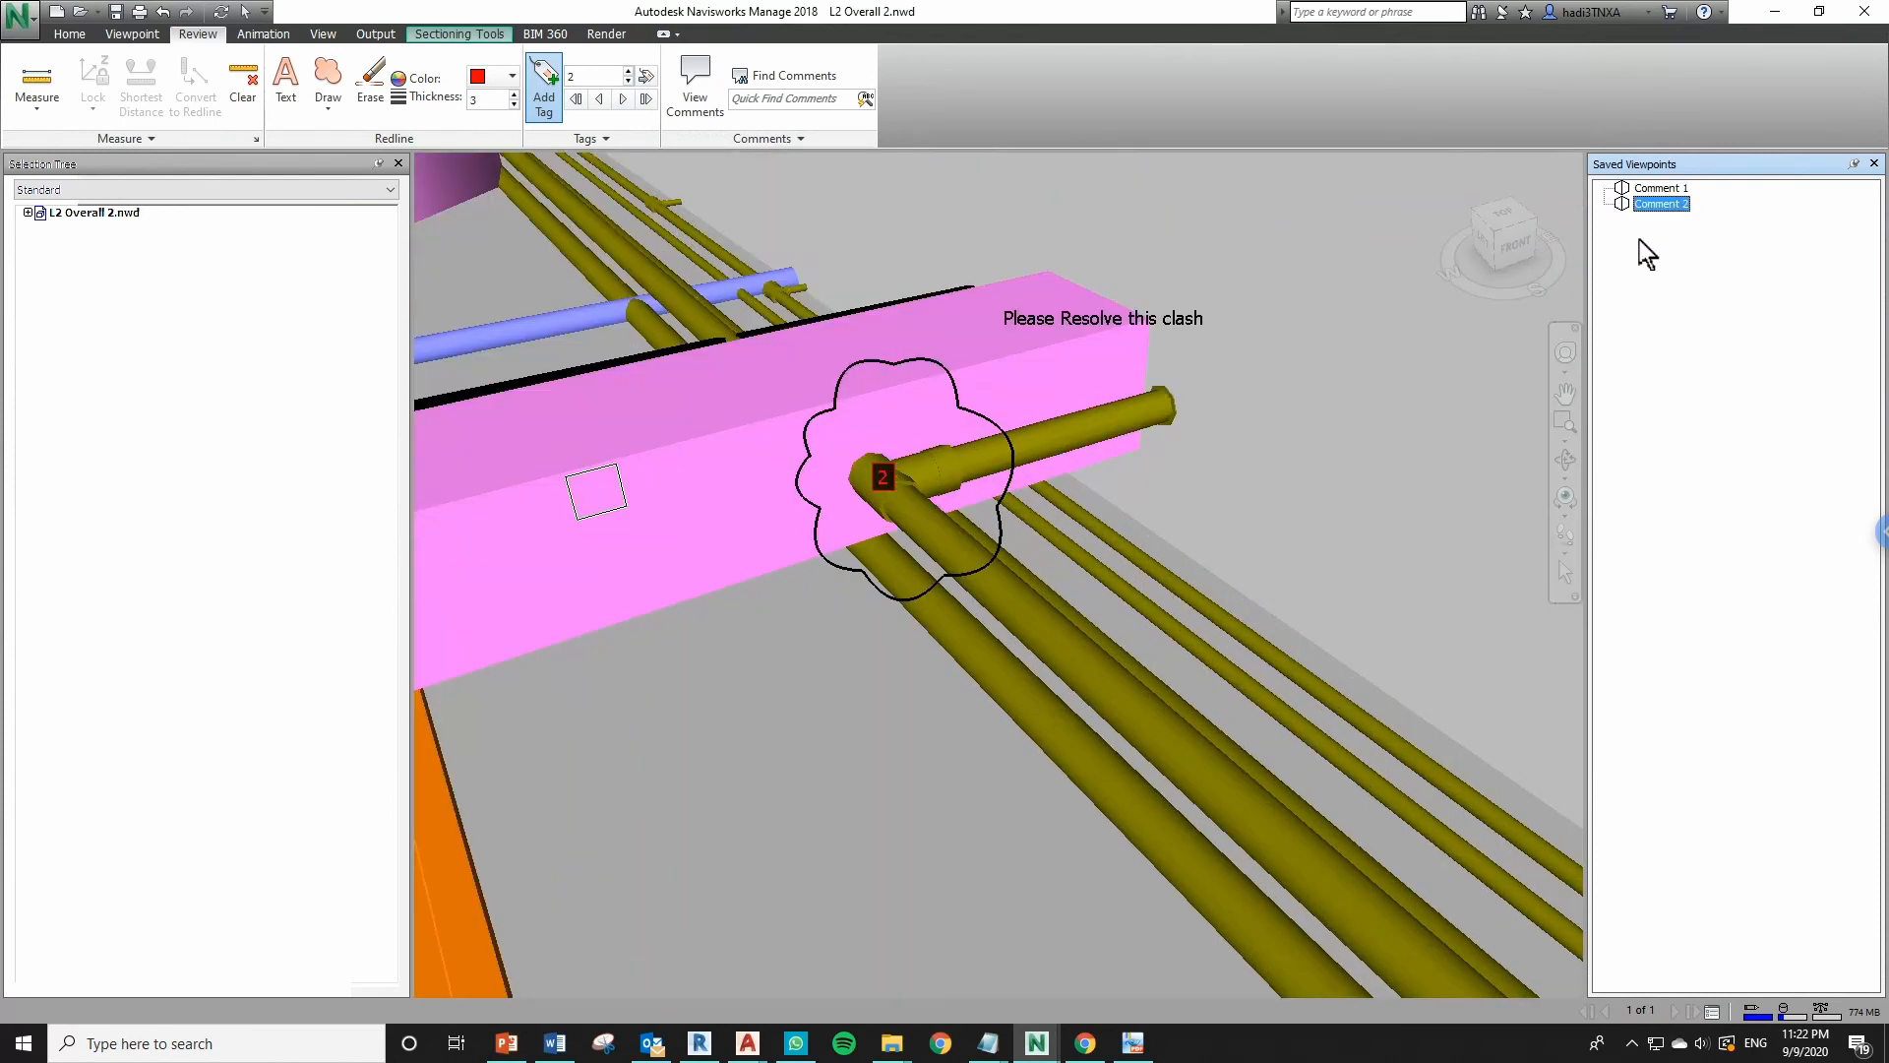
key("Up")
key("Down")
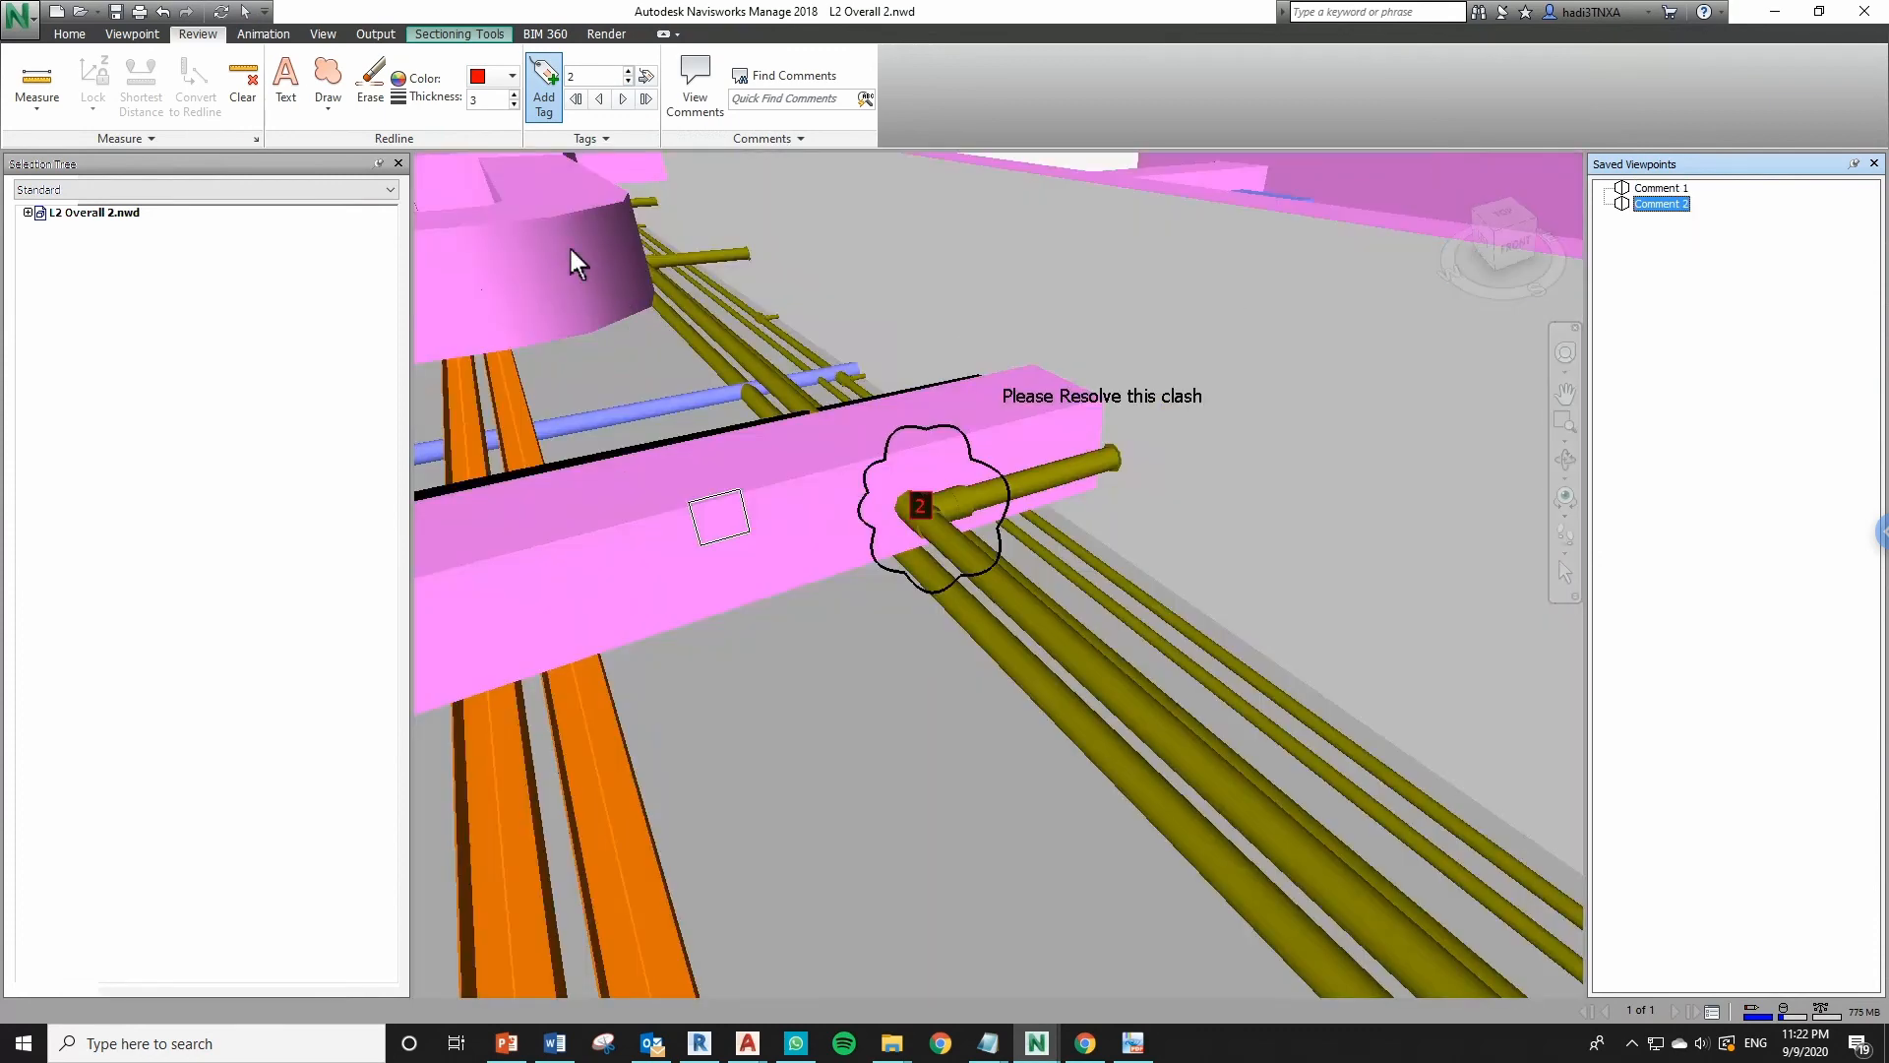
Erase the "Please Resolve this clash" redline text from the Comment 2 view, check the clash comment in the comments list and close it
left_click(372, 84)
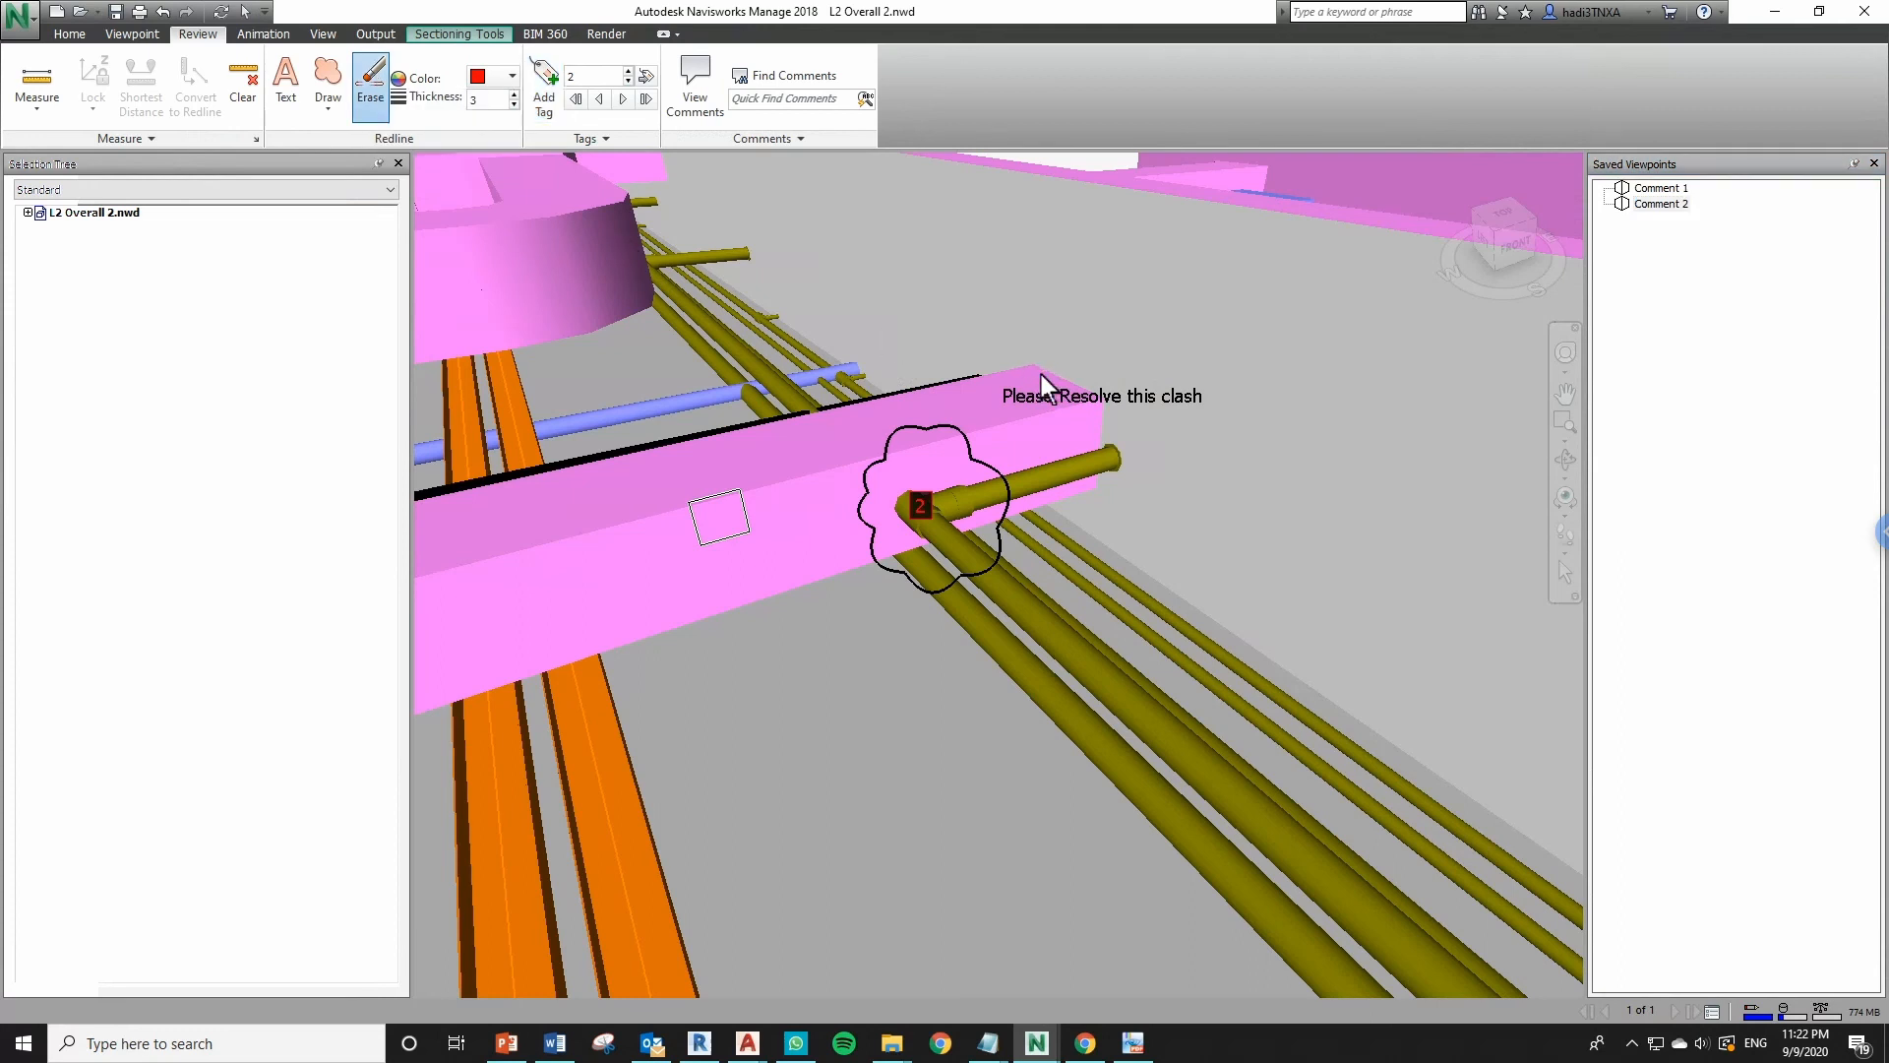
left_click_drag(1181, 404, 968, 345)
left_click(697, 89)
left_click(679, 806)
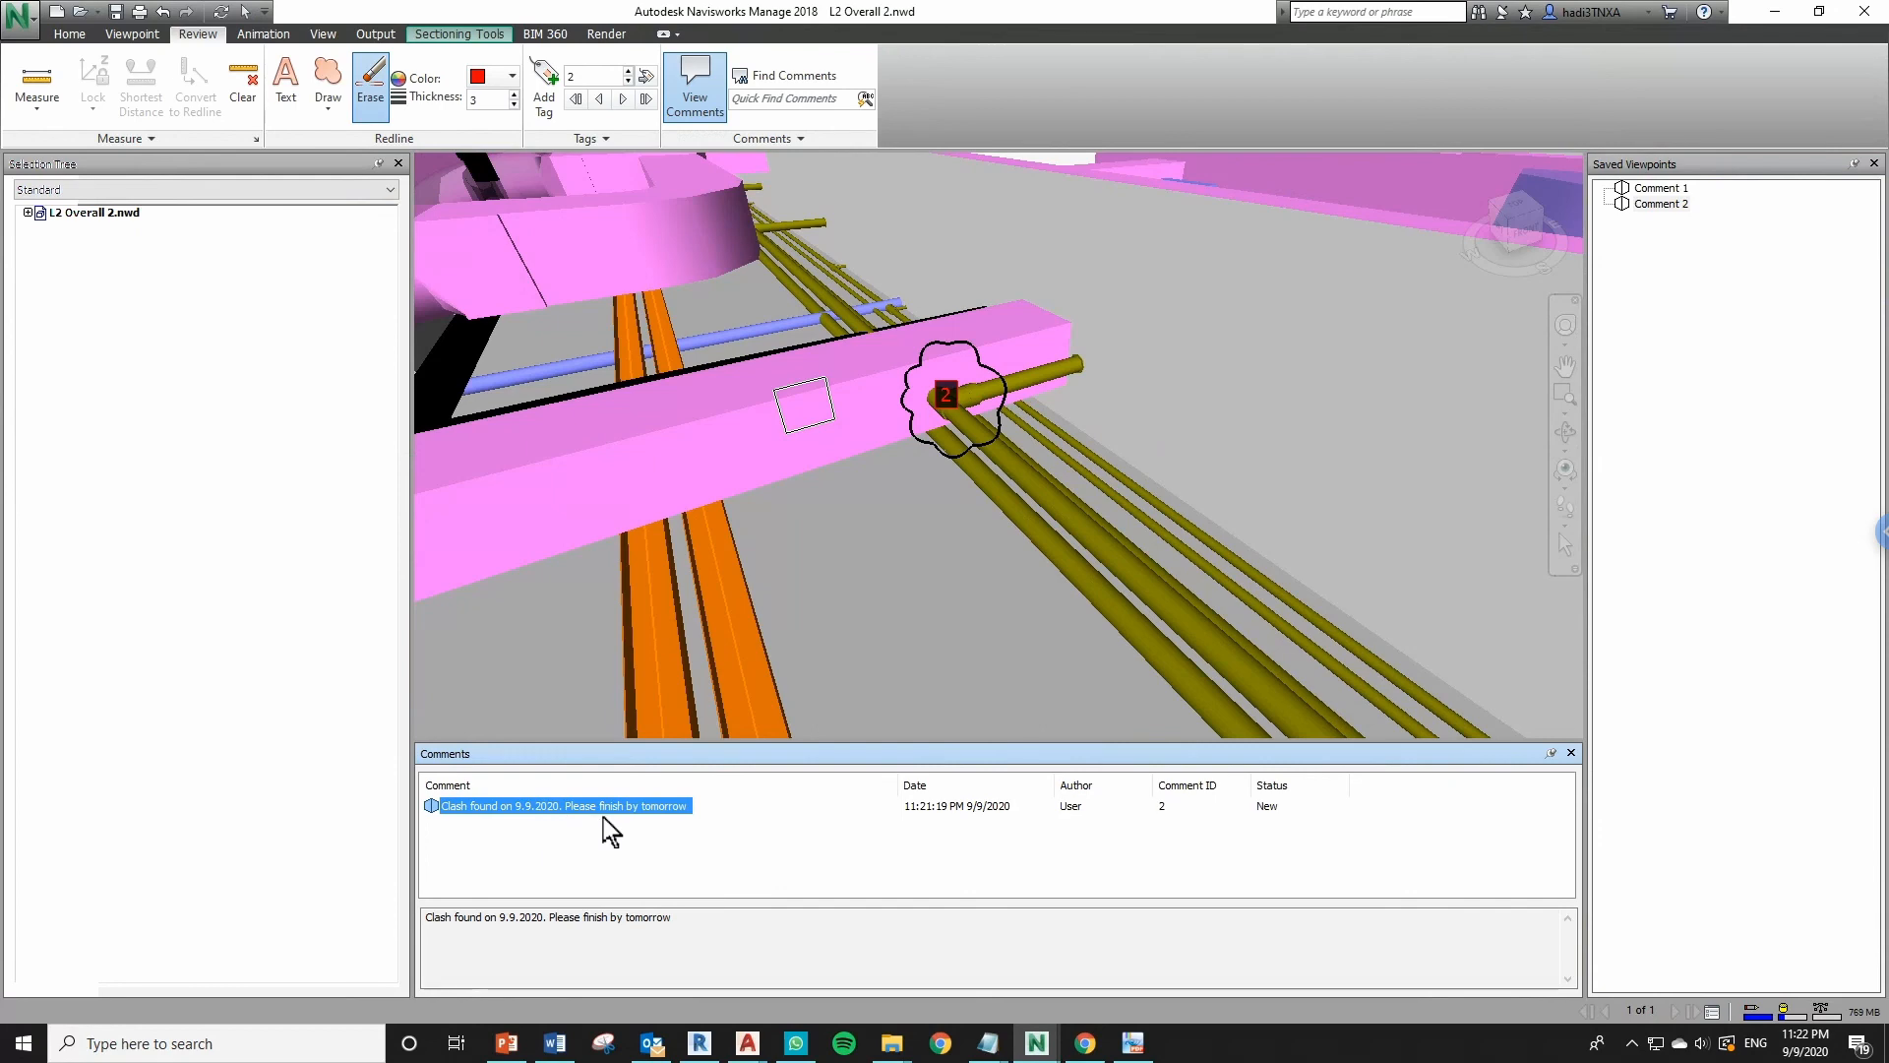
left_click(1571, 754)
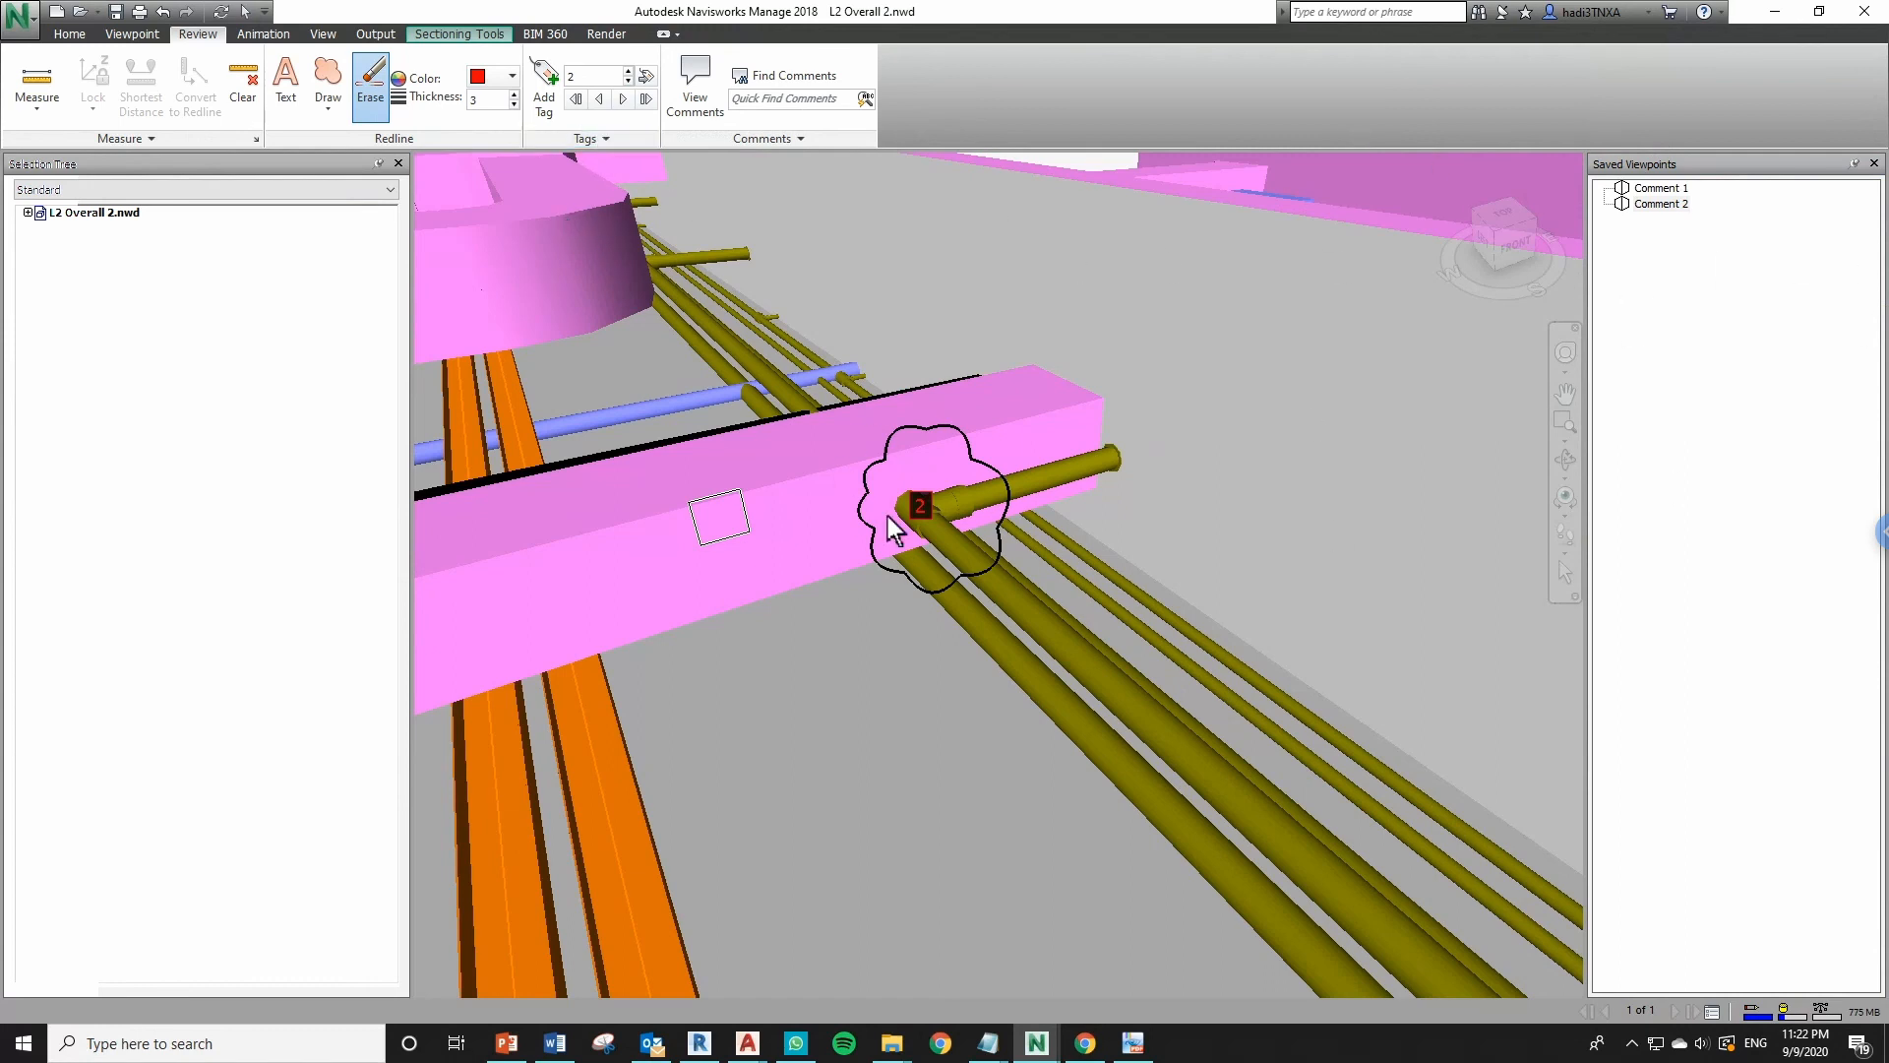
Renumber the comment IDs and the tag IDs throughout the project
left_click(609, 143)
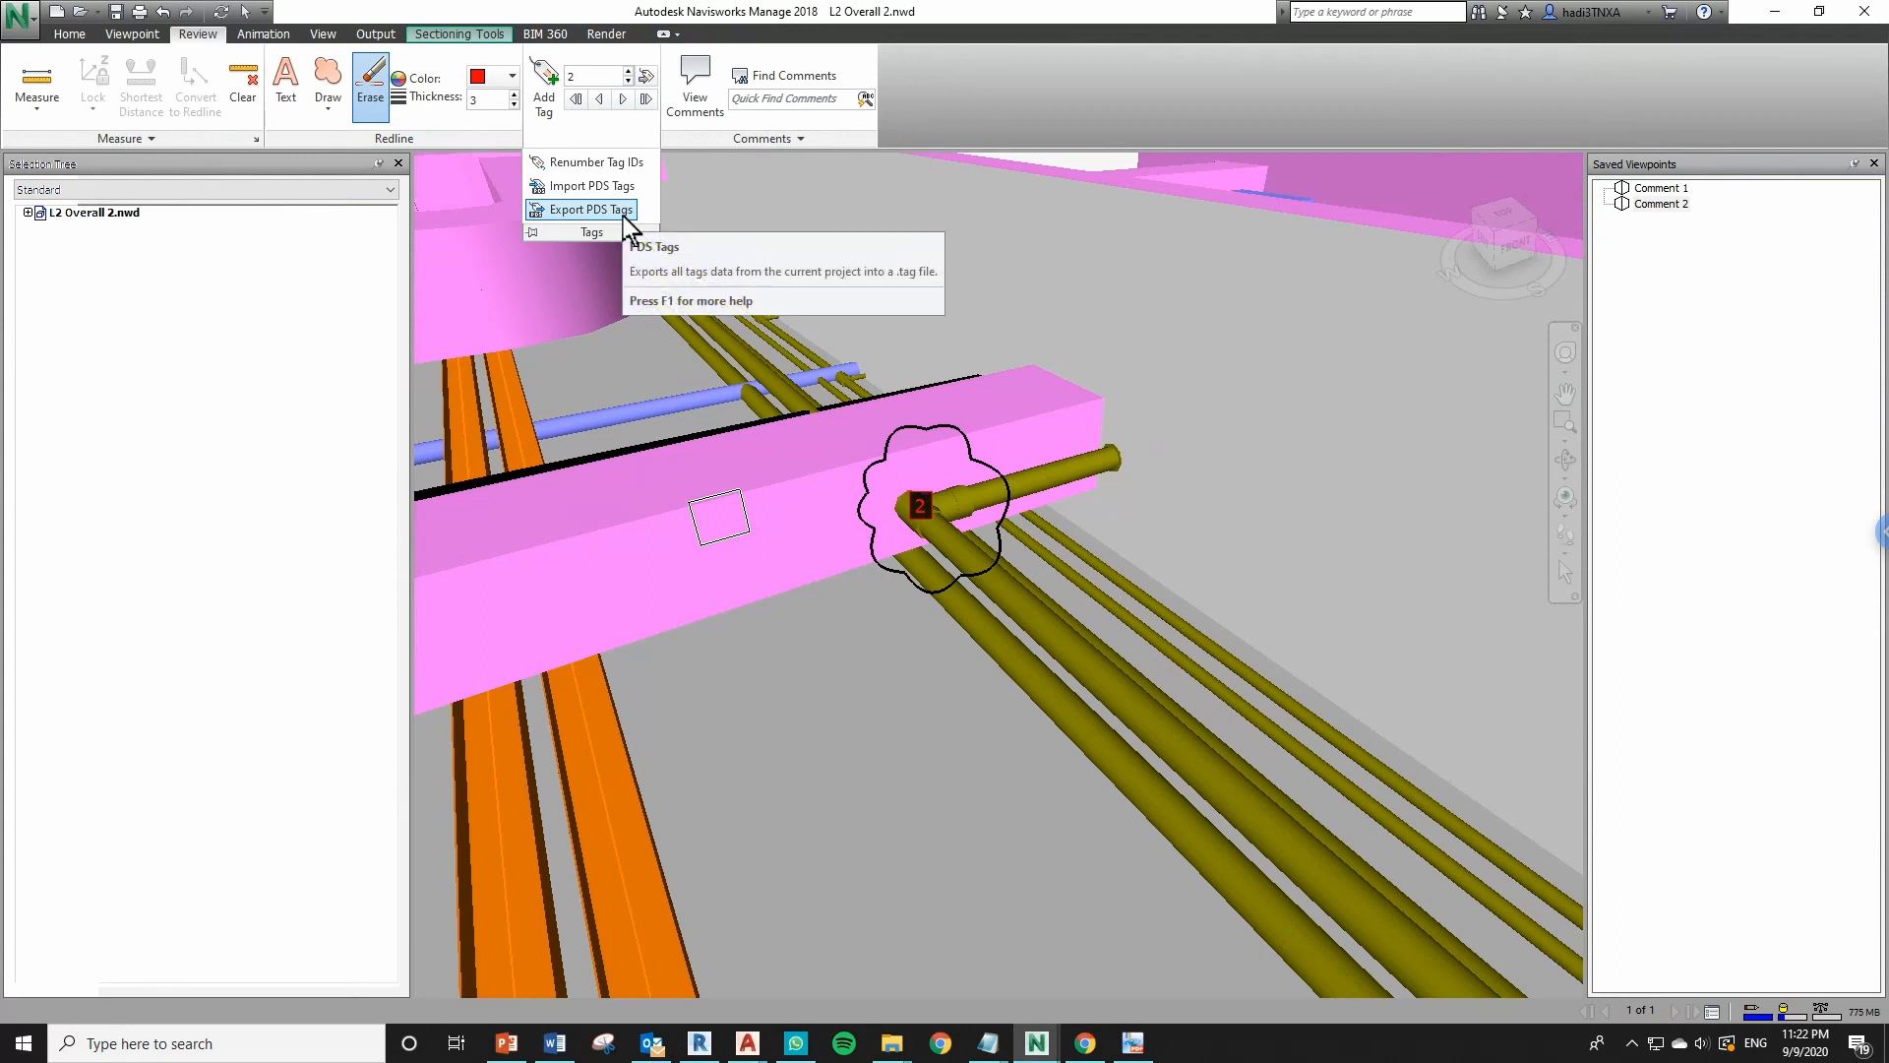
left_click(803, 133)
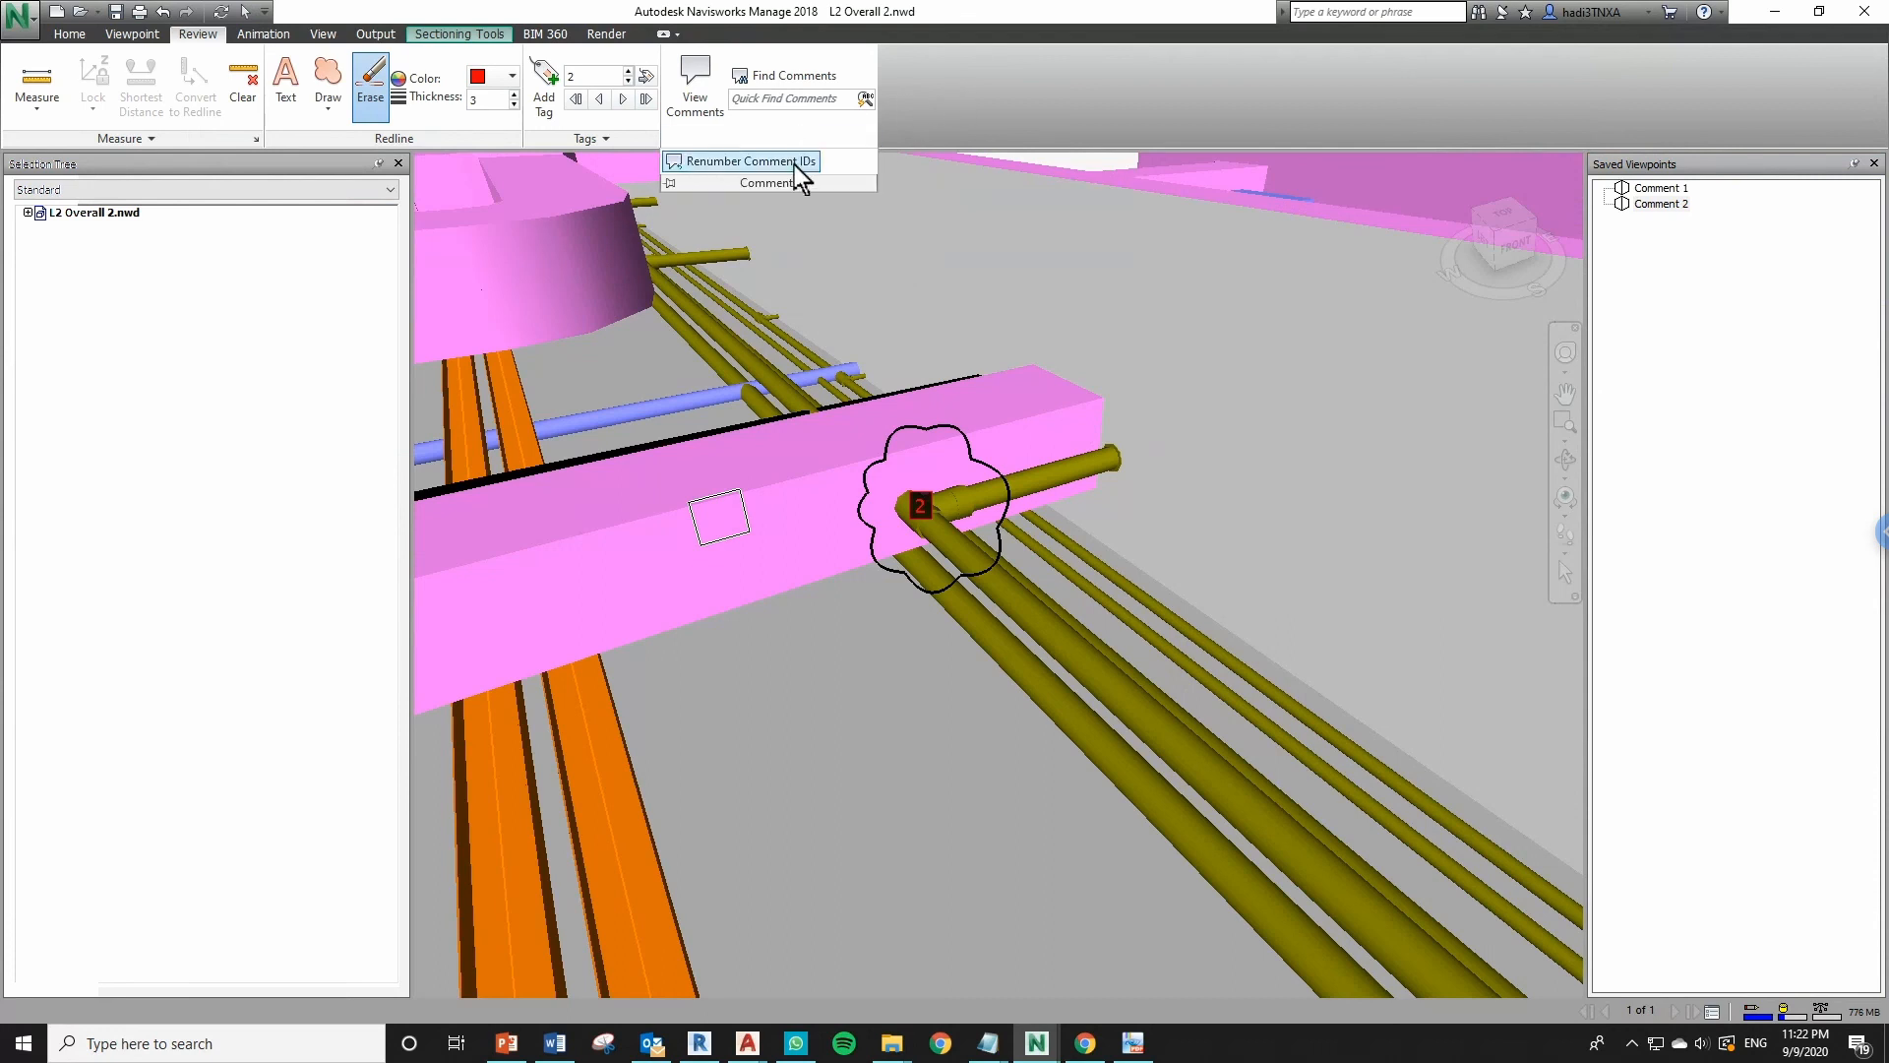
left_click(794, 163)
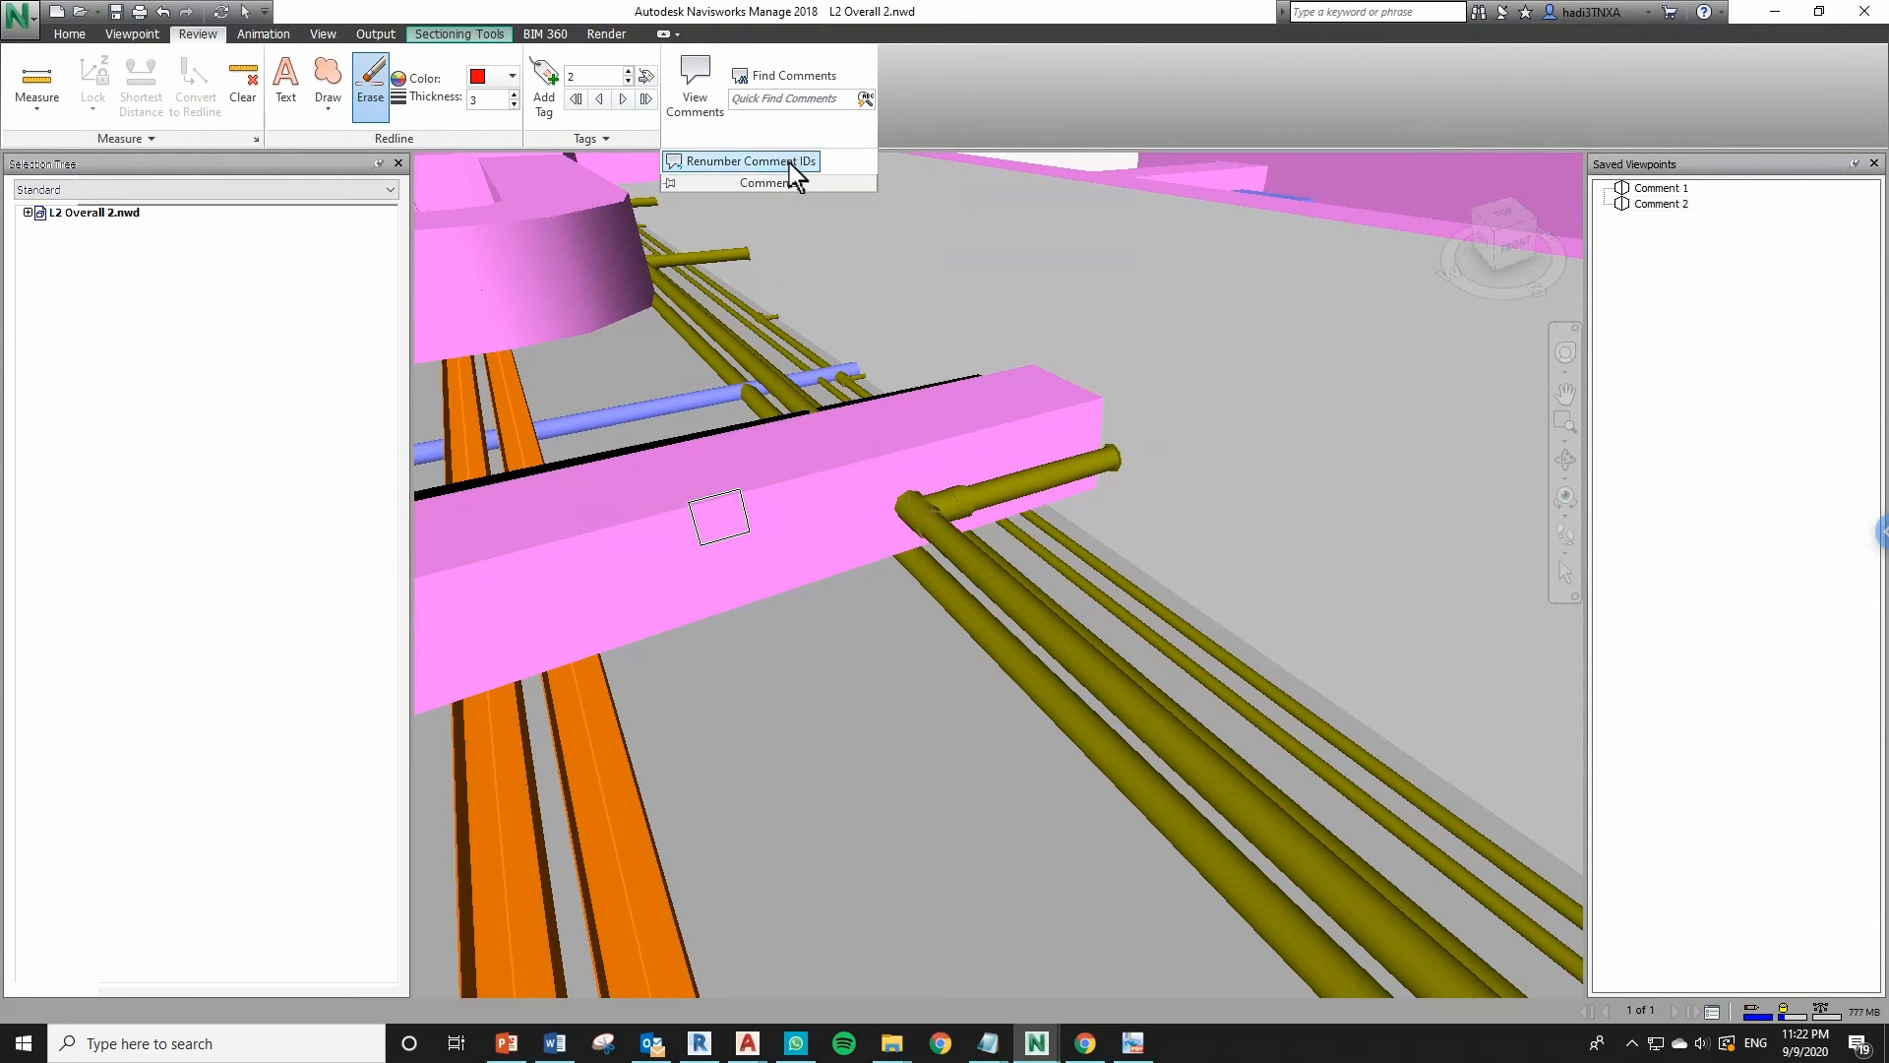
left_click(594, 136)
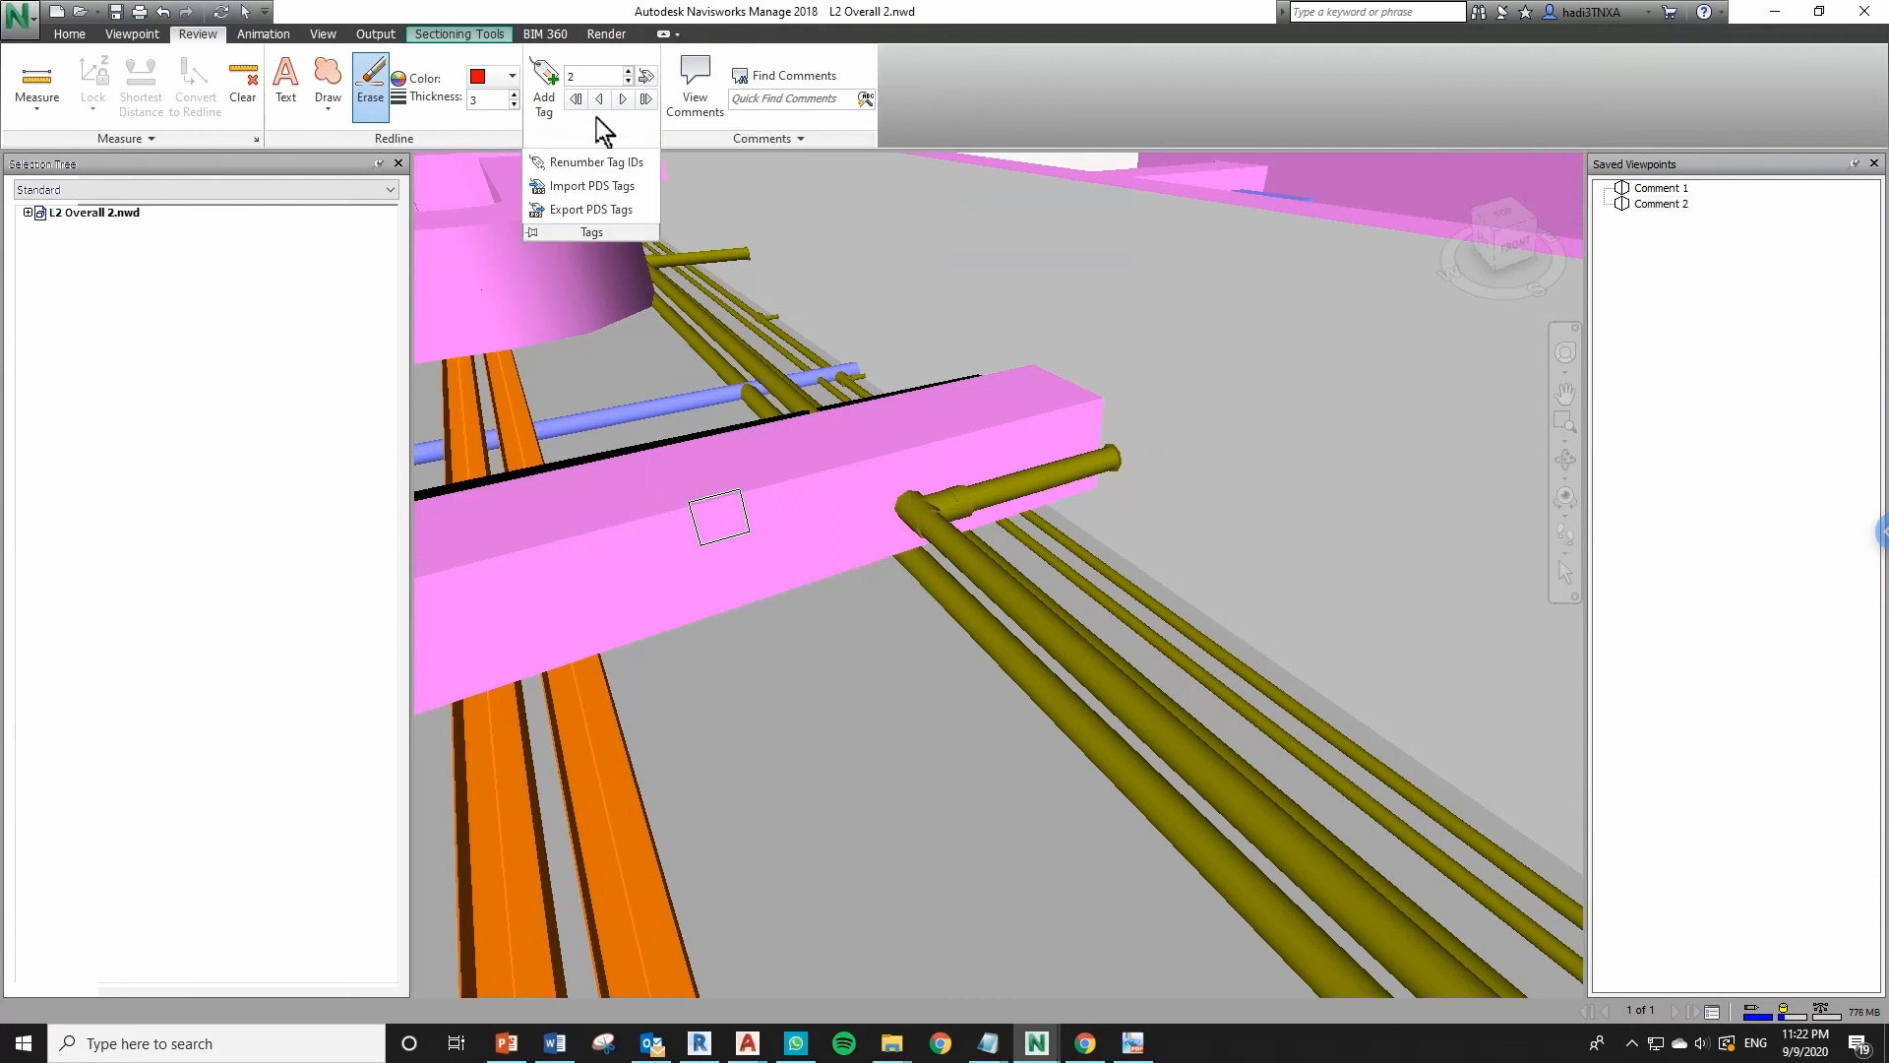
left_click(624, 161)
Go through the views of tags 1 and 2, ending on tag 2, and open the additional tag options
left_click(621, 99)
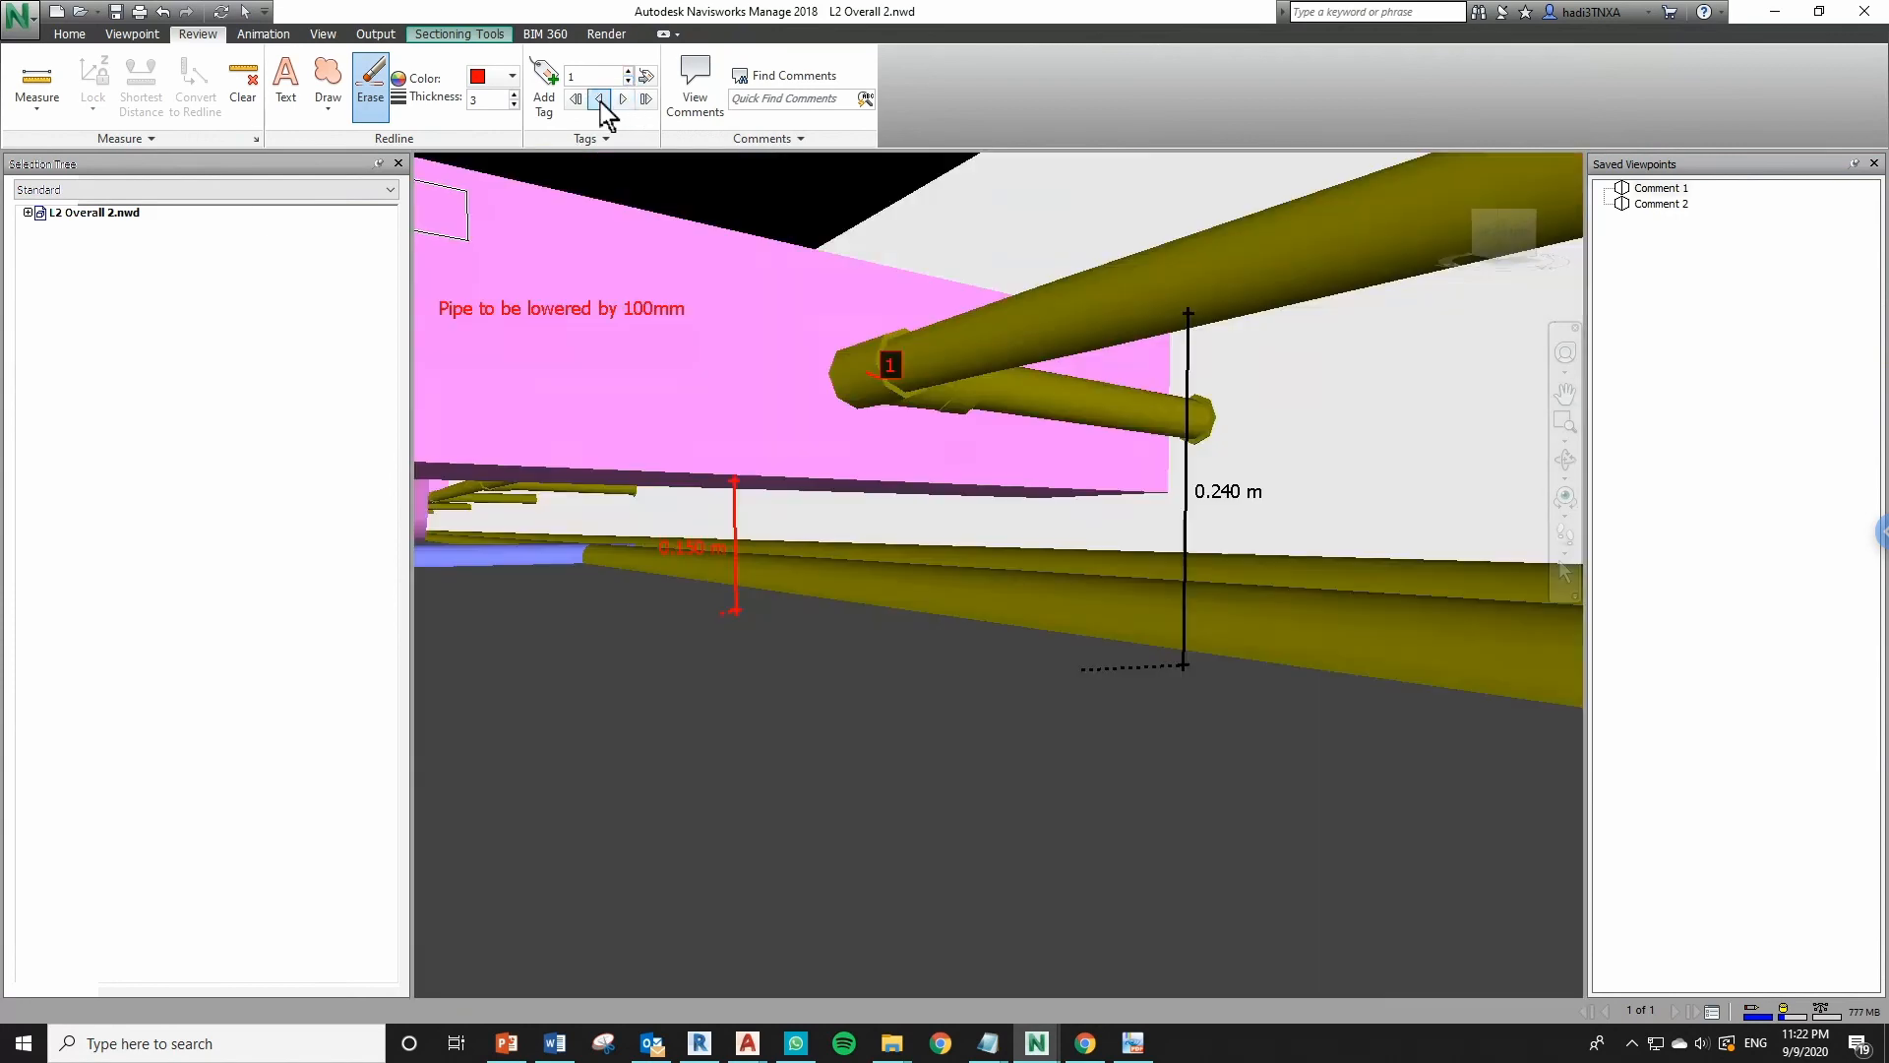
left_click(596, 99)
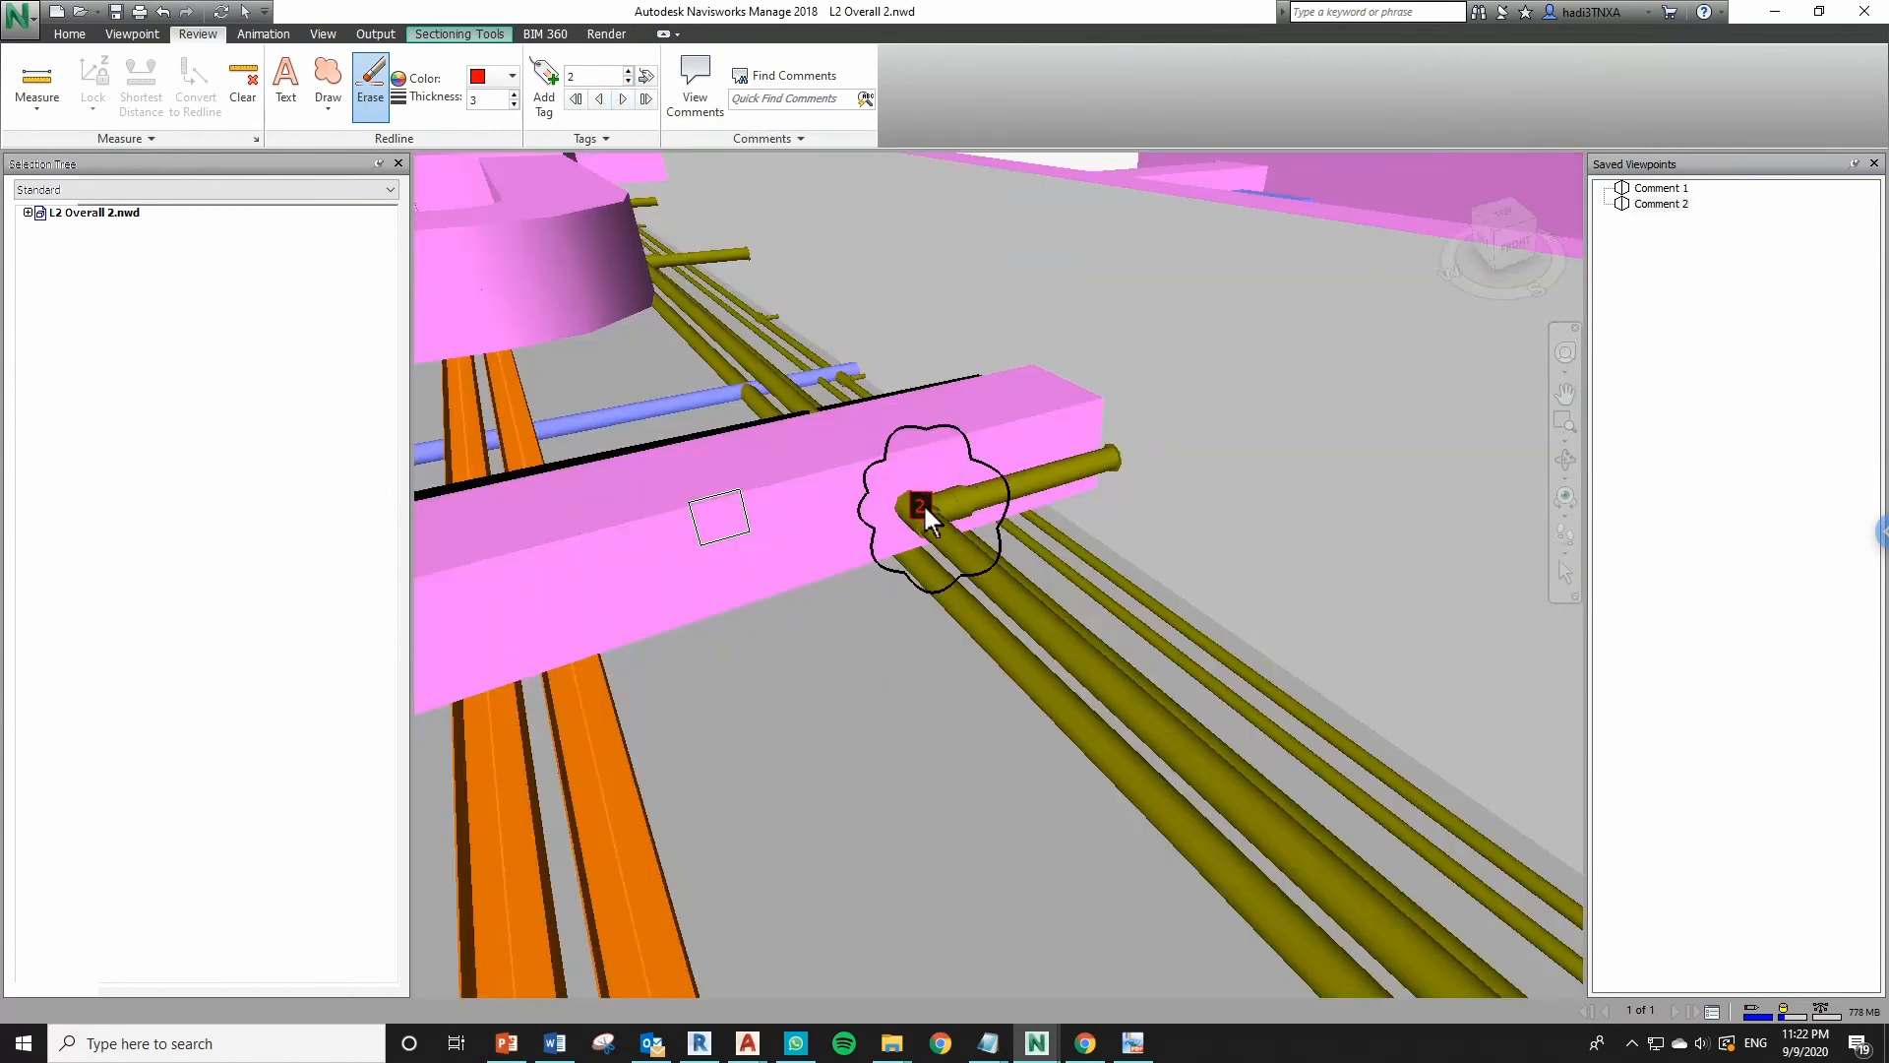
left_click(608, 143)
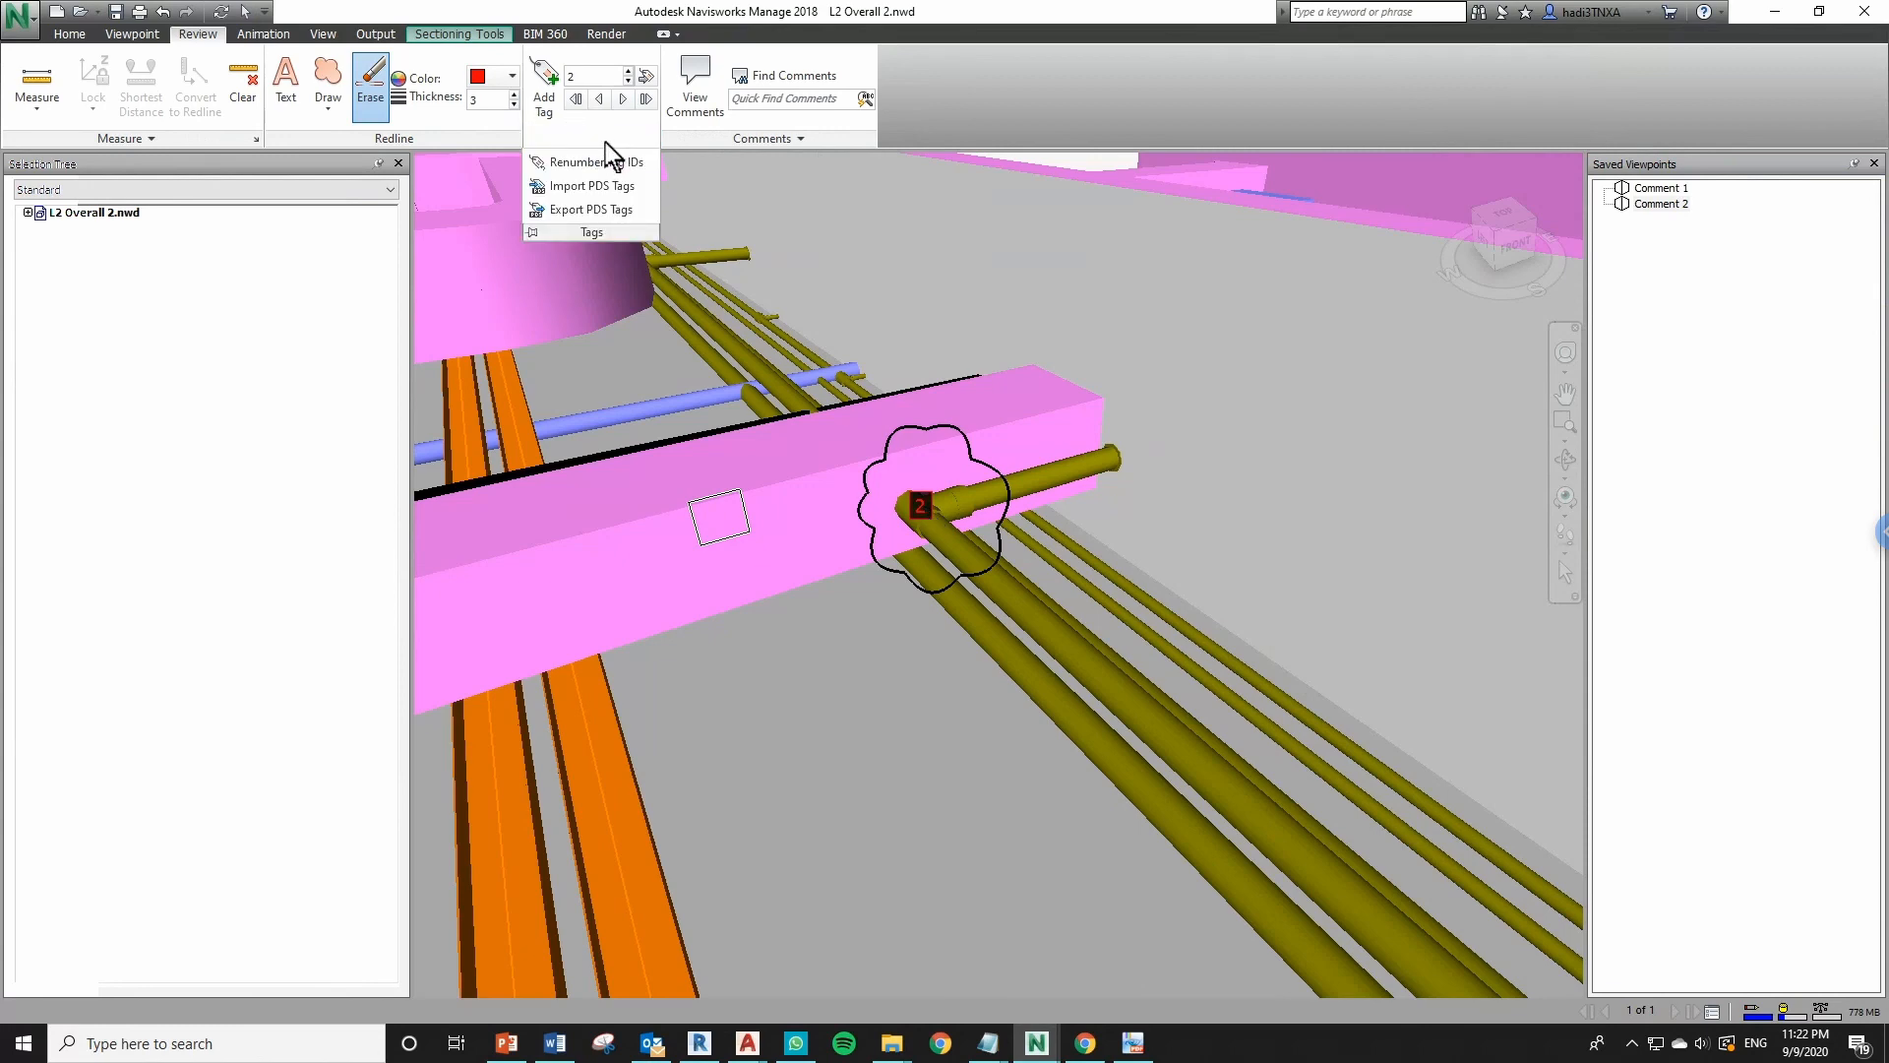